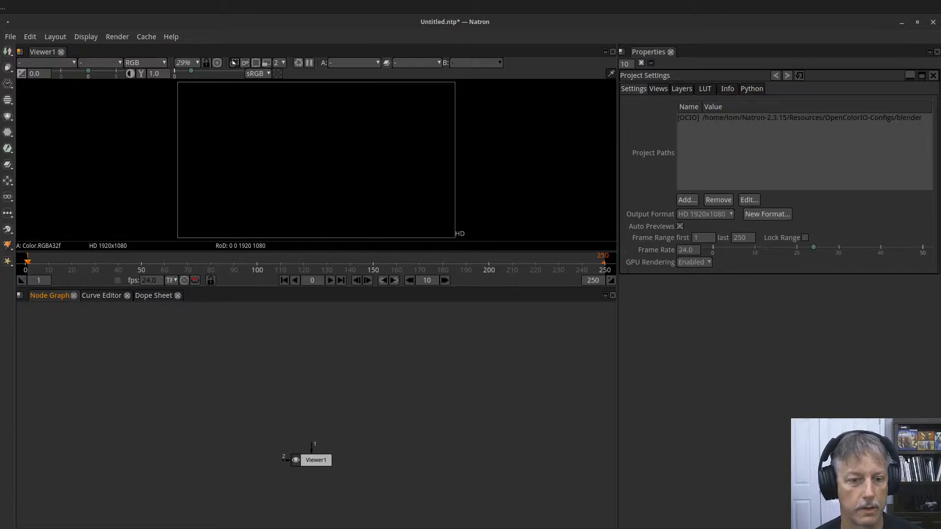
- Add a Text node to the node graph and place it directly above Viewer1
right_click(368, 360)
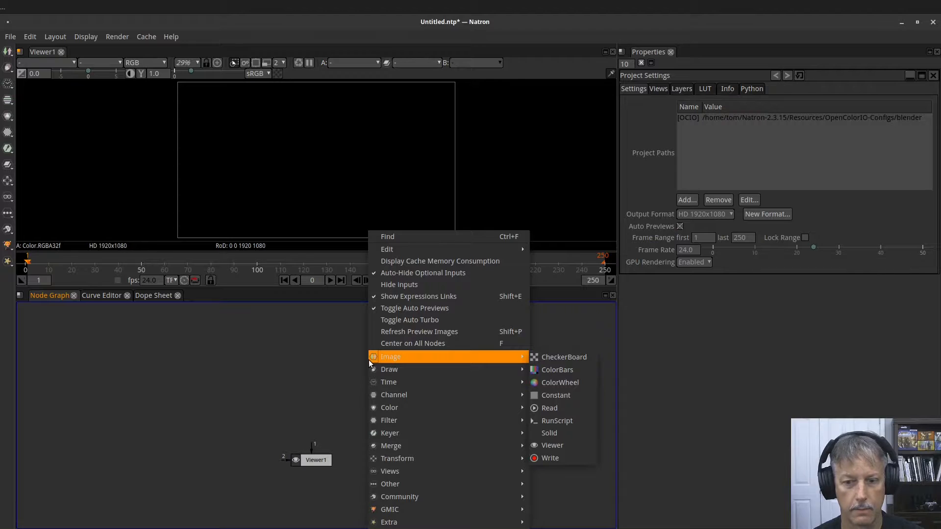
mouse_move(386, 373)
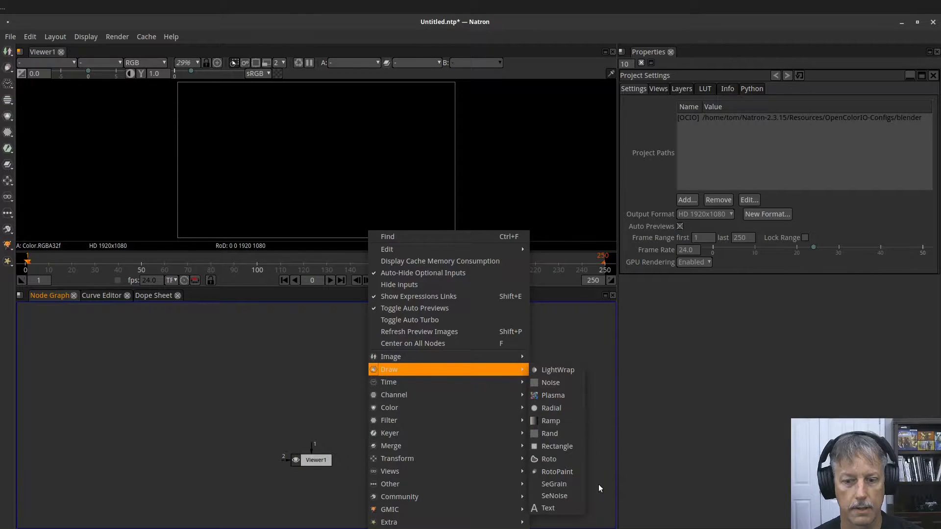
click(564, 507)
drag(340, 423, 314, 356)
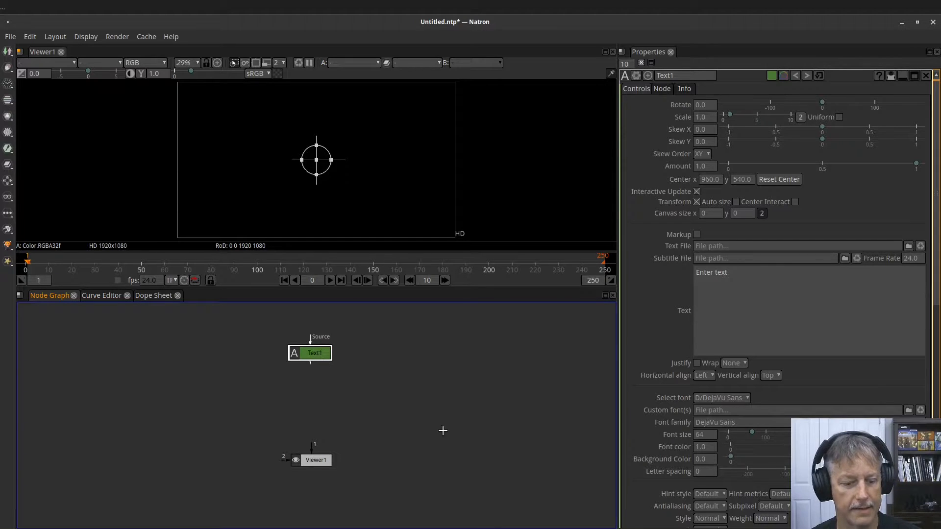
- Create two duplicates of the Text node and arrange them below the original, one on each side
key(ctrl+v)
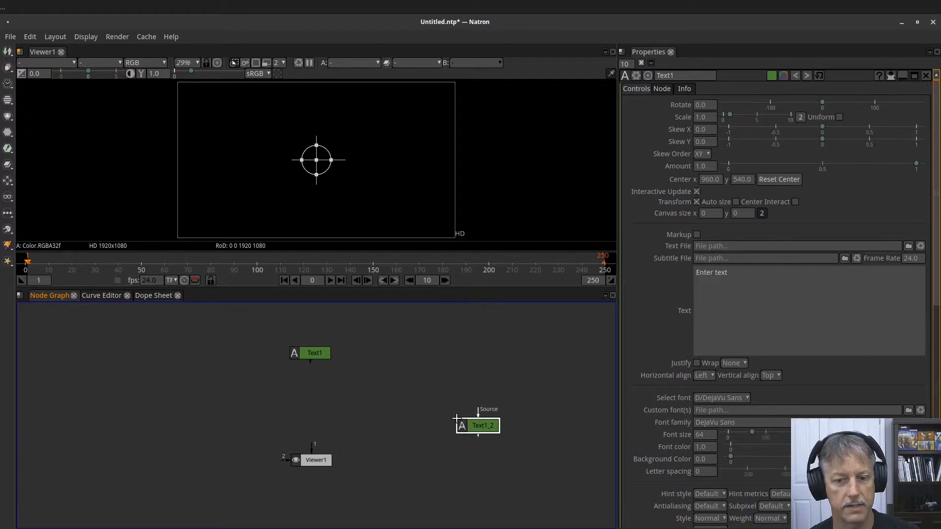
key(ctrl+v)
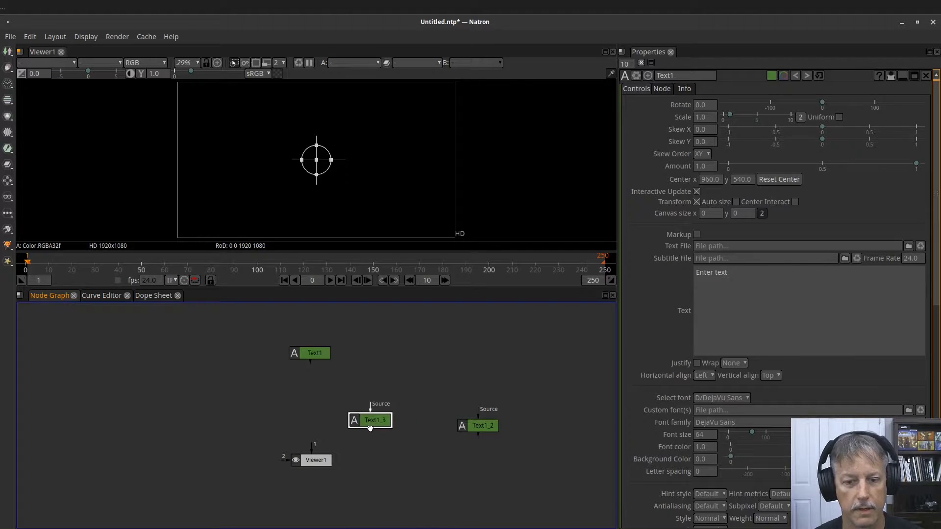
drag(475, 429, 410, 388)
drag(387, 419, 285, 397)
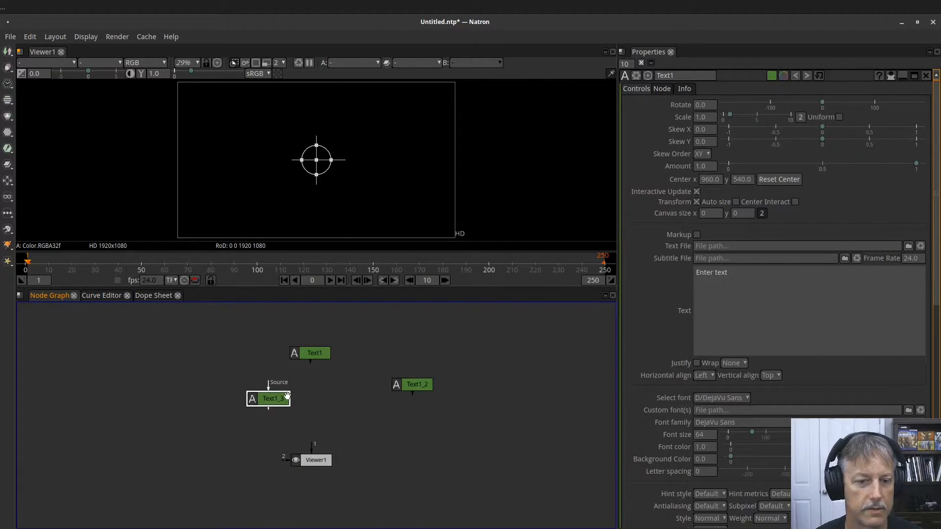
click(380, 393)
drag(416, 387, 360, 393)
drag(281, 399, 283, 388)
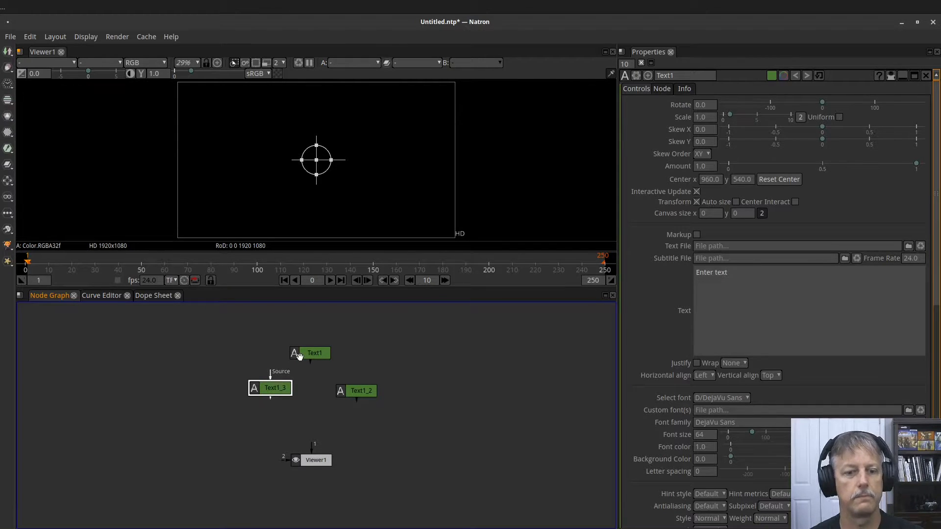
- Rename the original upper text node to Text-Main
click(311, 353)
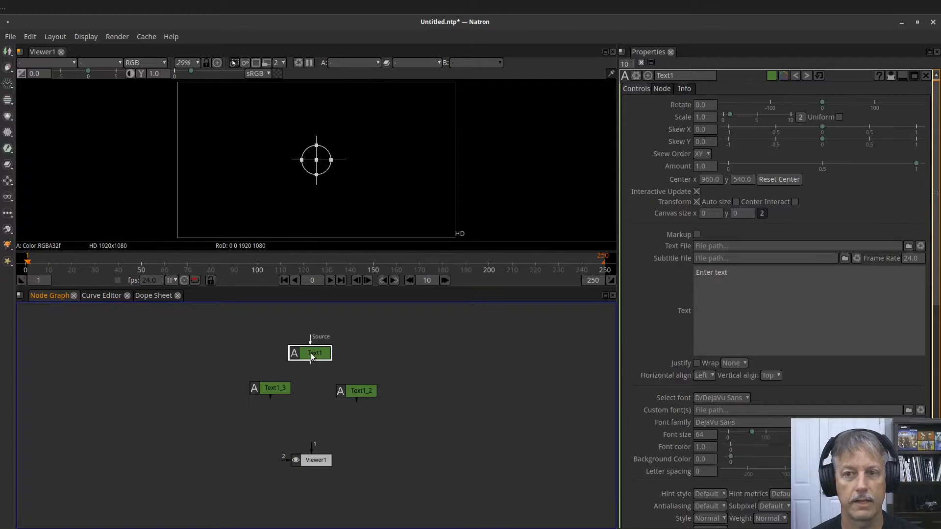
click(682, 76)
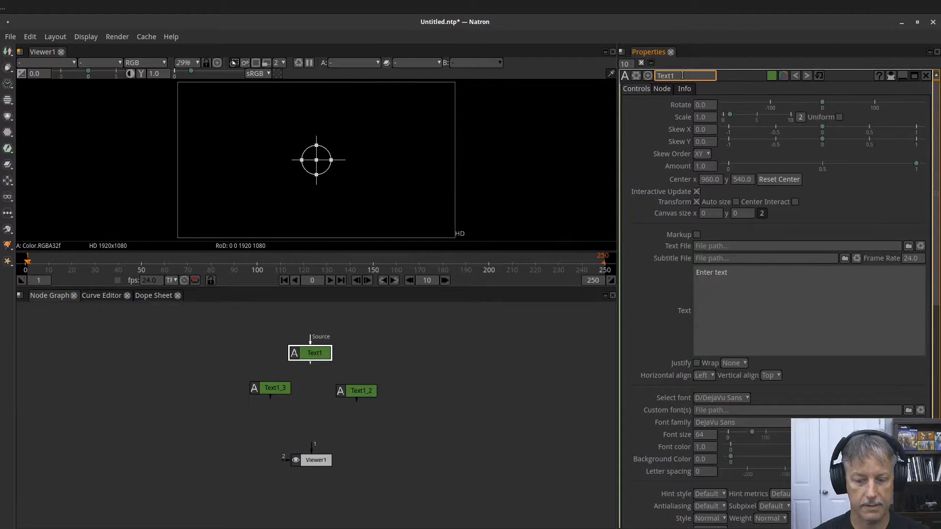
text(-Ma)
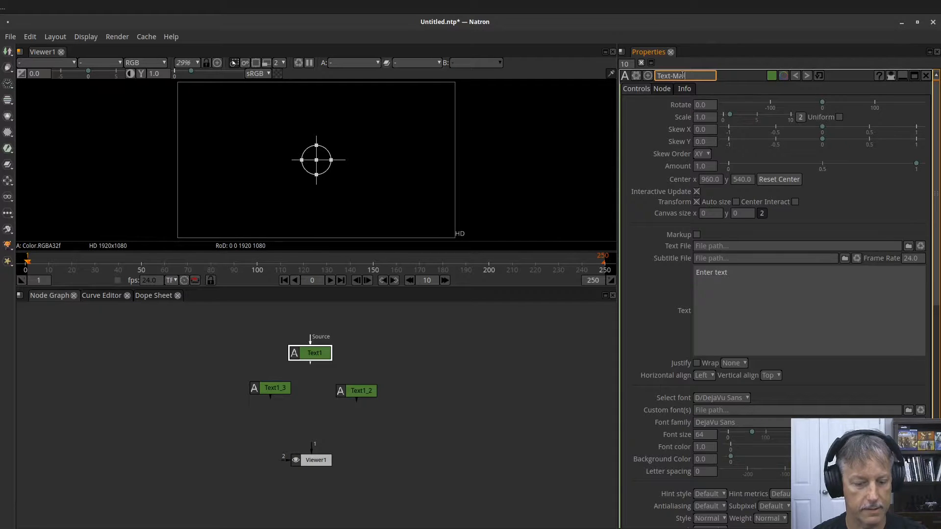
text(in)
key(Return)
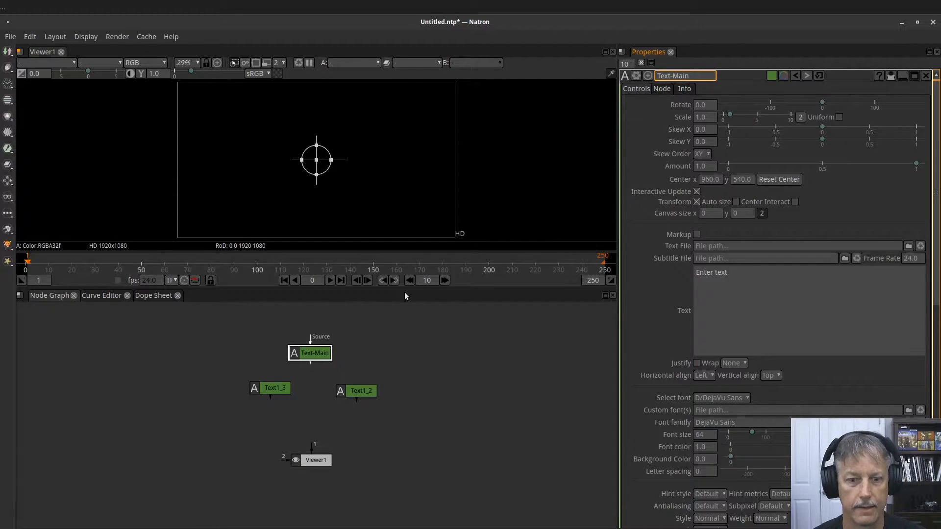
- Rename the left duplicate text node to Text-Standard
click(268, 385)
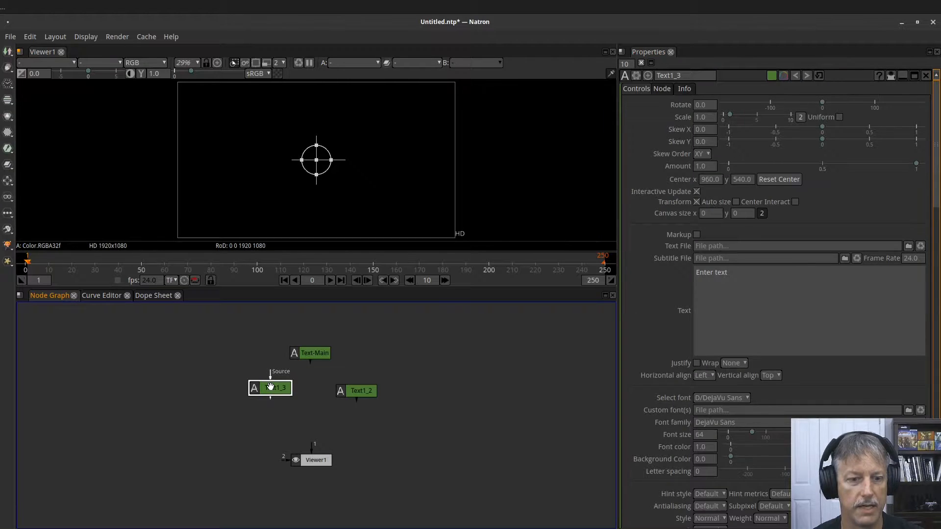
click(672, 76)
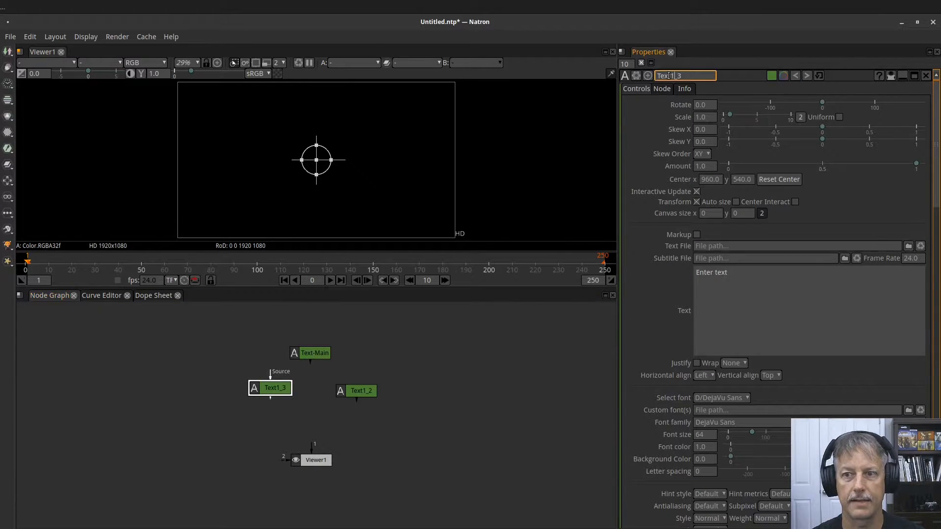
drag(672, 76, 695, 71)
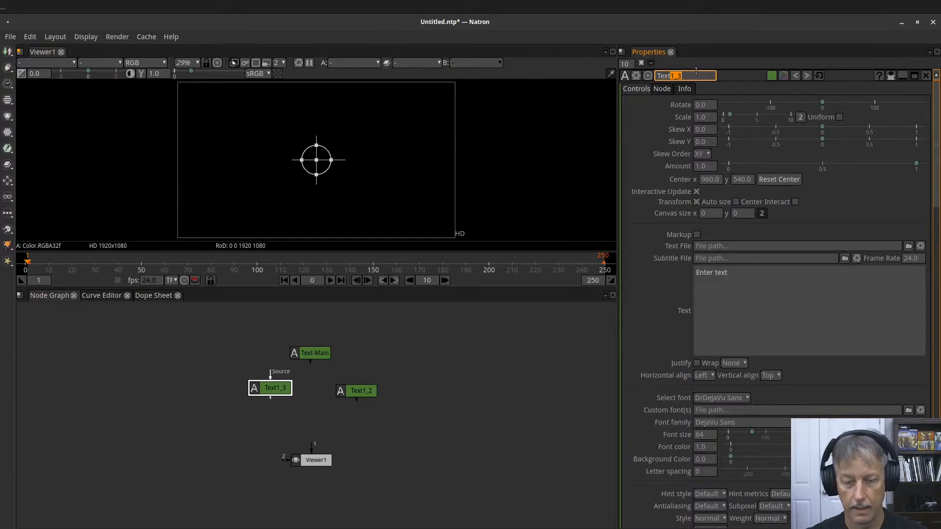
text(-)
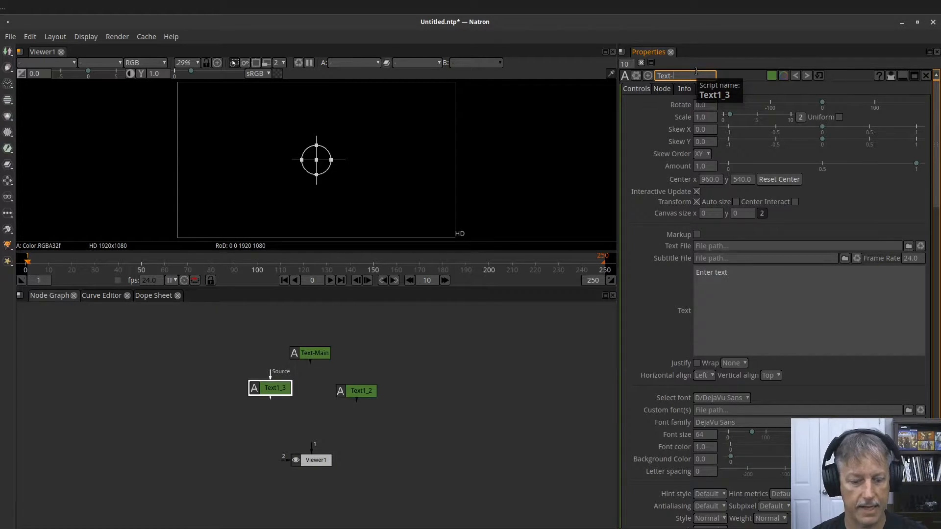
text(Standa)
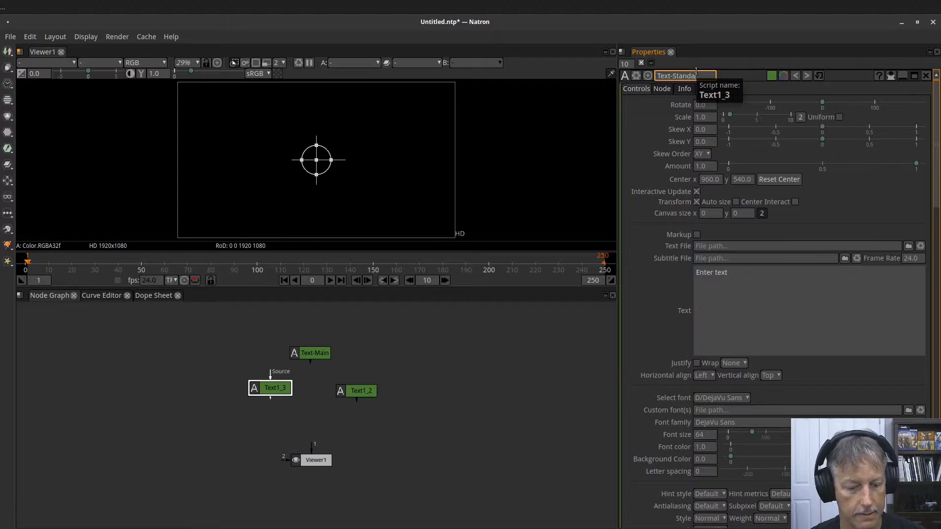
text(rd)
- Rename the right duplicate text node to Text-Stroked
click(364, 390)
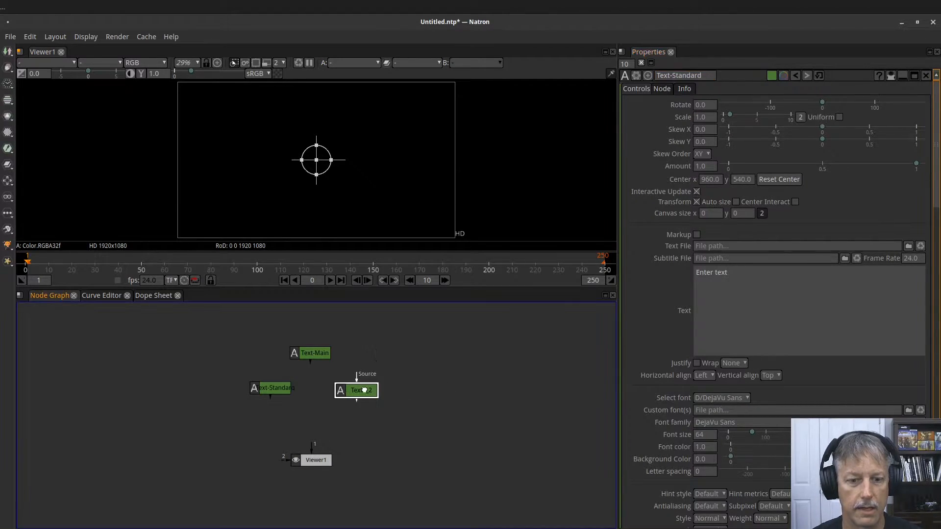
click(670, 75)
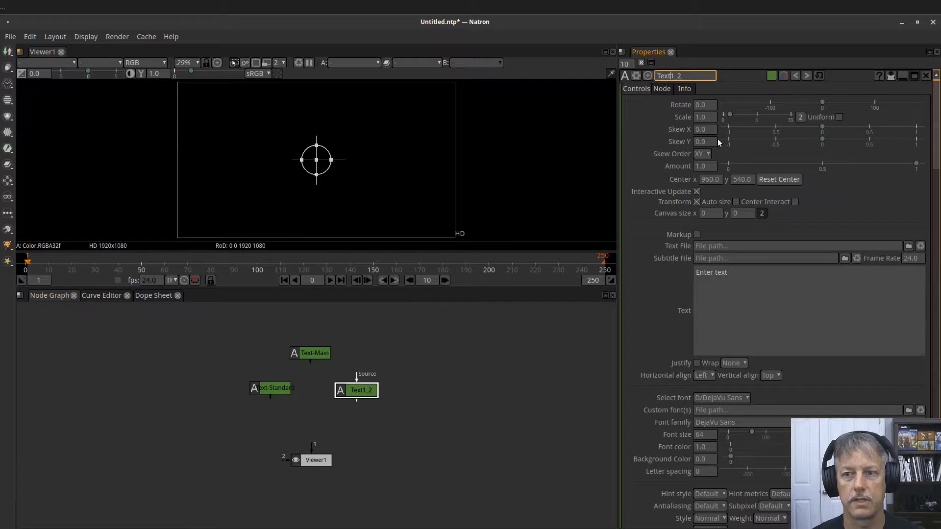
text(-Stroked)
key(Delete)
key(Delete)
key(Delete)
key(Return)
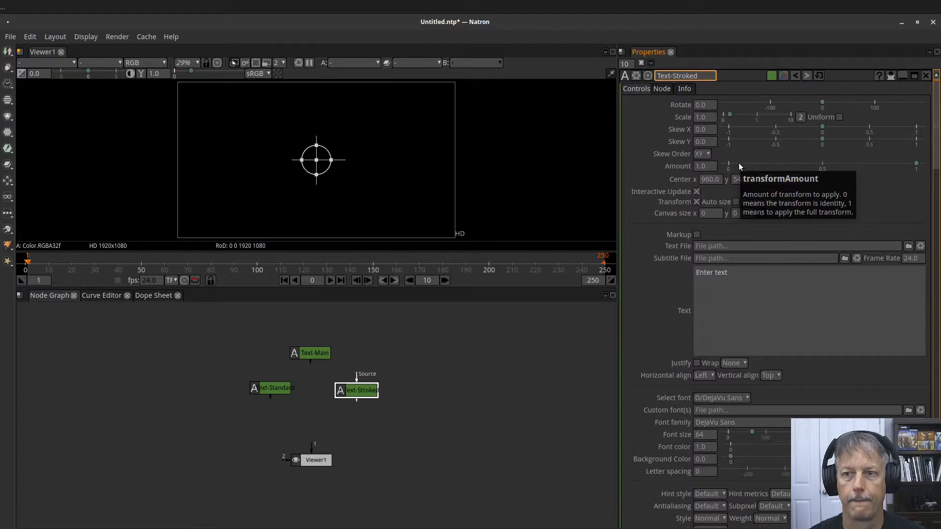
click(354, 391)
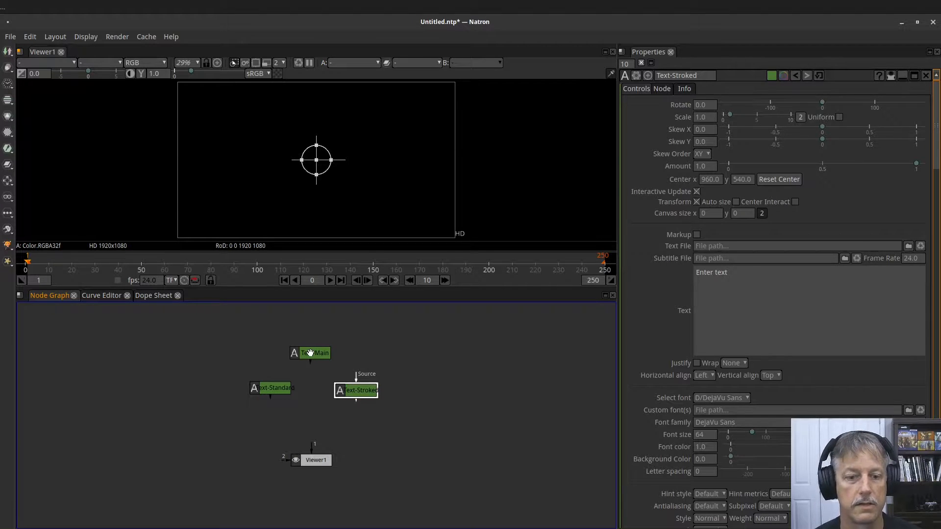
- Copy the link of Text-Main's Center Interact parameter and paste it onto Text-Standard's Center Interact
click(310, 353)
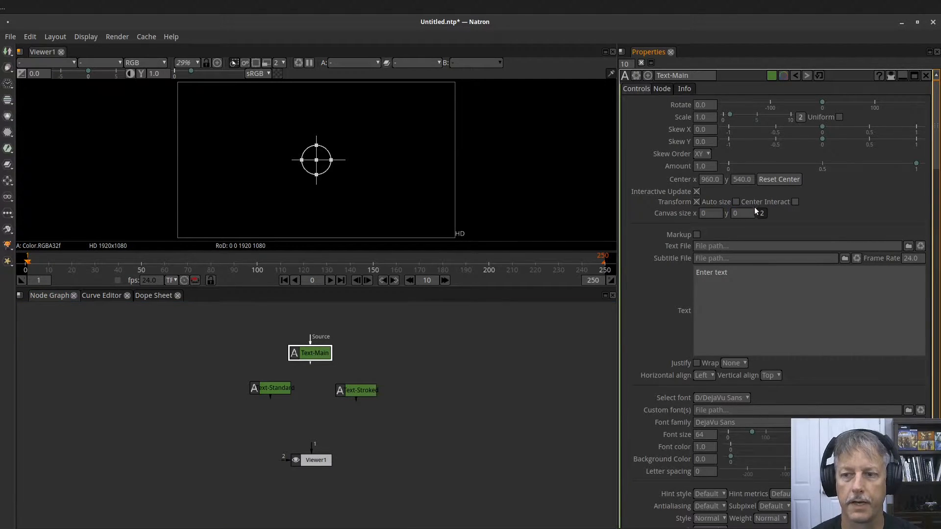
right_click(793, 201)
mouse_move(808, 208)
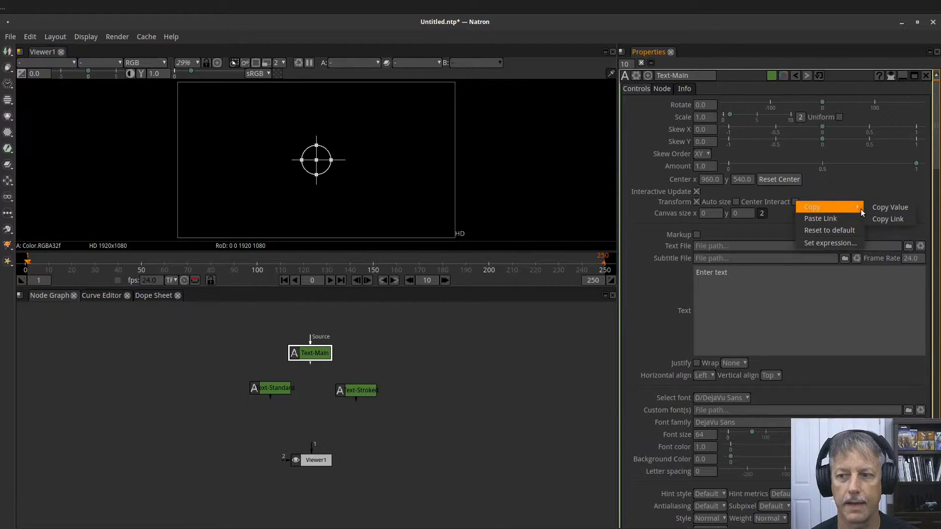
click(874, 220)
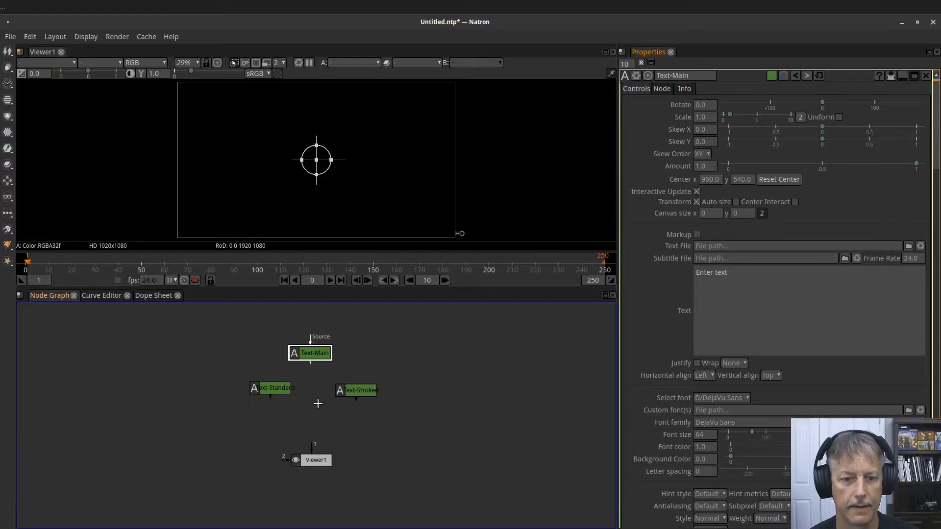
click(268, 390)
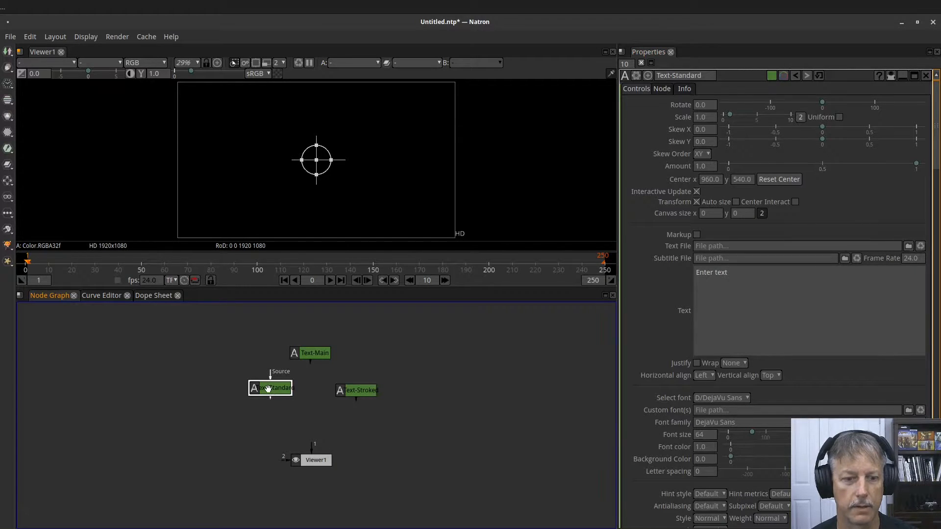
click(767, 294)
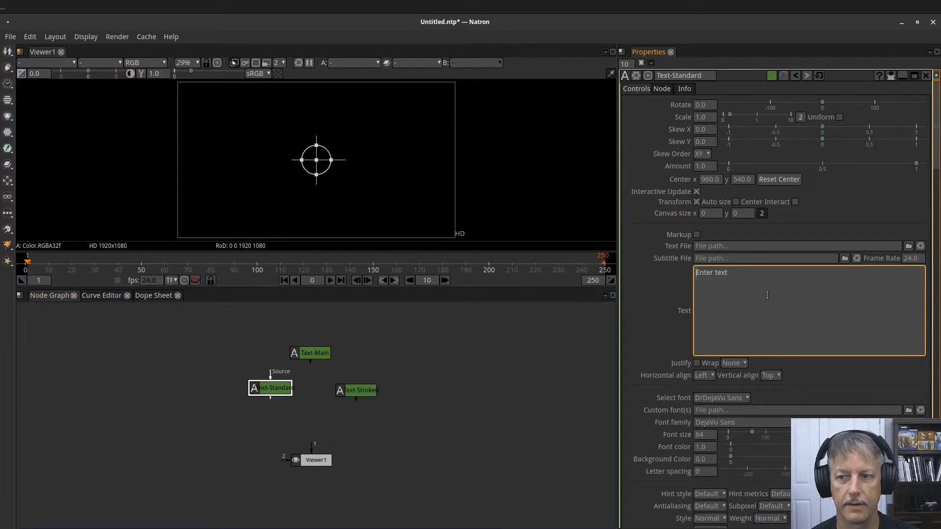
right_click(795, 202)
click(815, 219)
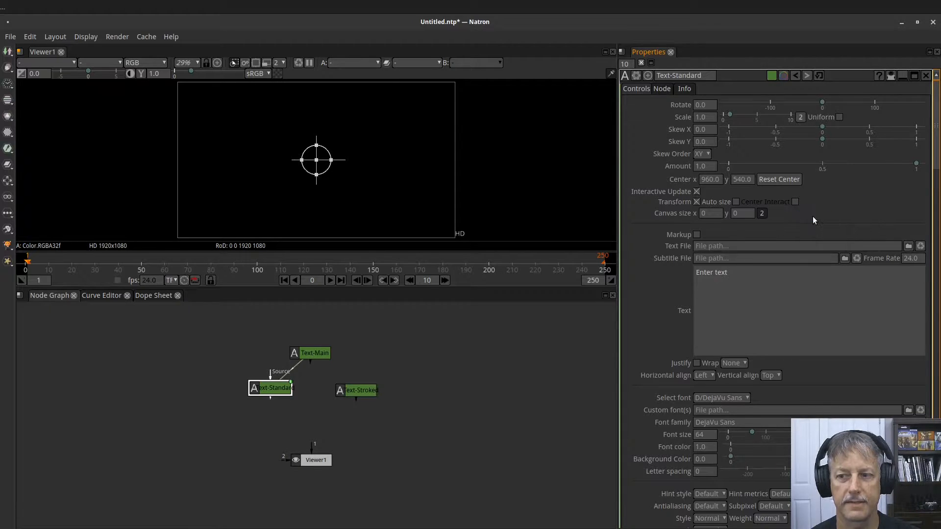
- Paste the copied Center Interact link onto the same parameter of Text-Stroked
click(361, 395)
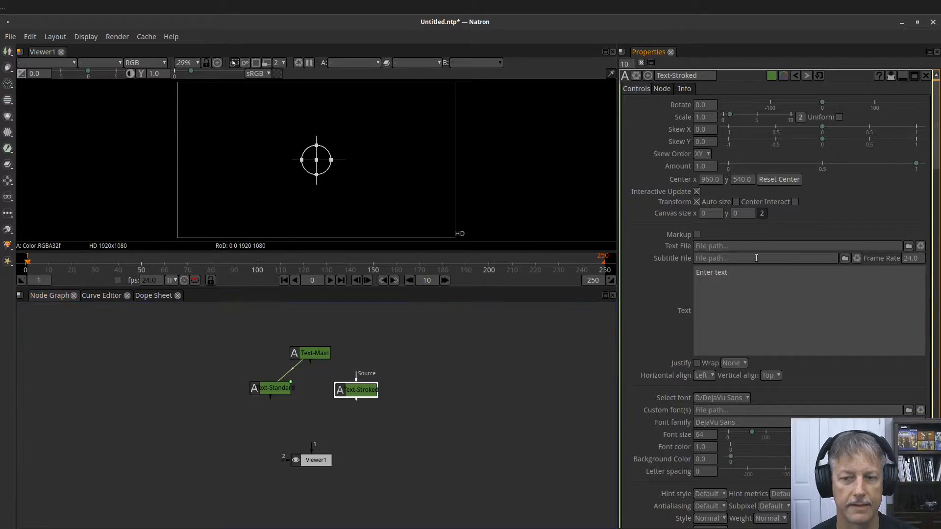
right_click(796, 204)
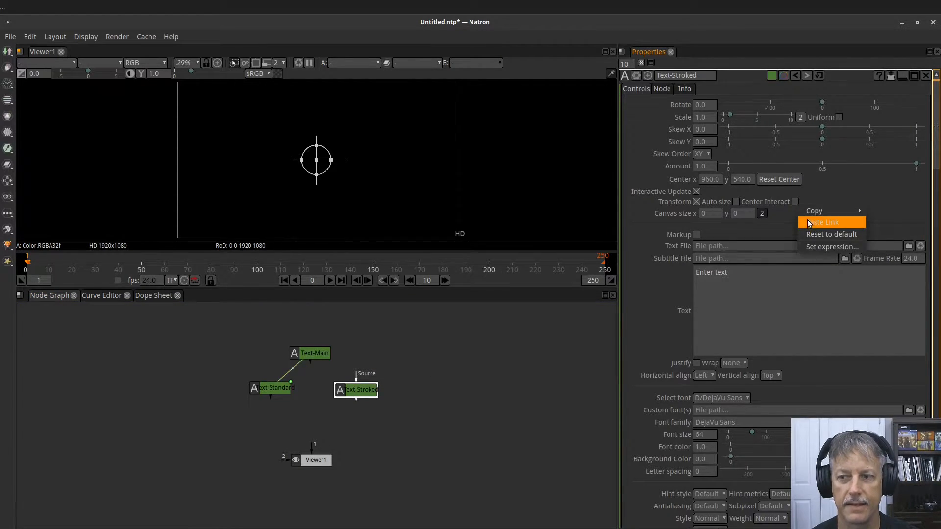
click(807, 220)
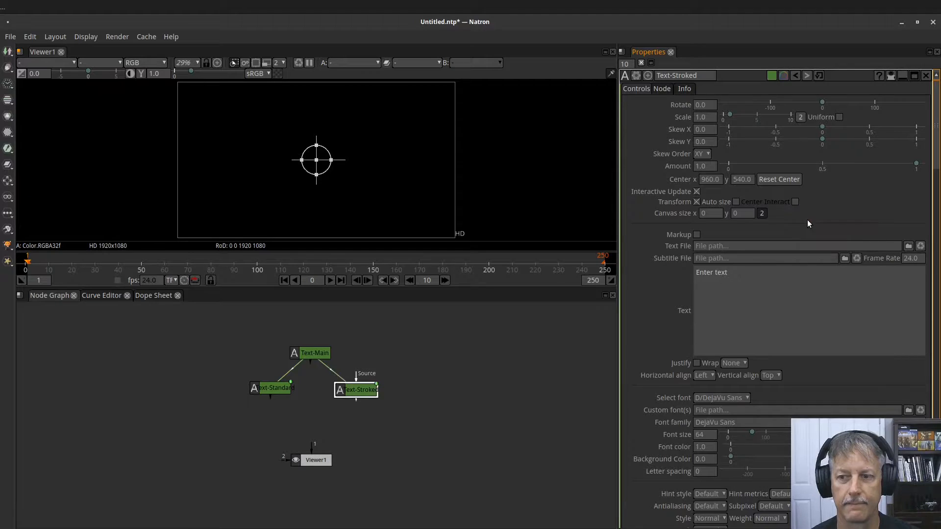
- Replace the placeholder text in Text-Main with "Magic" and validate it
click(306, 351)
click(724, 300)
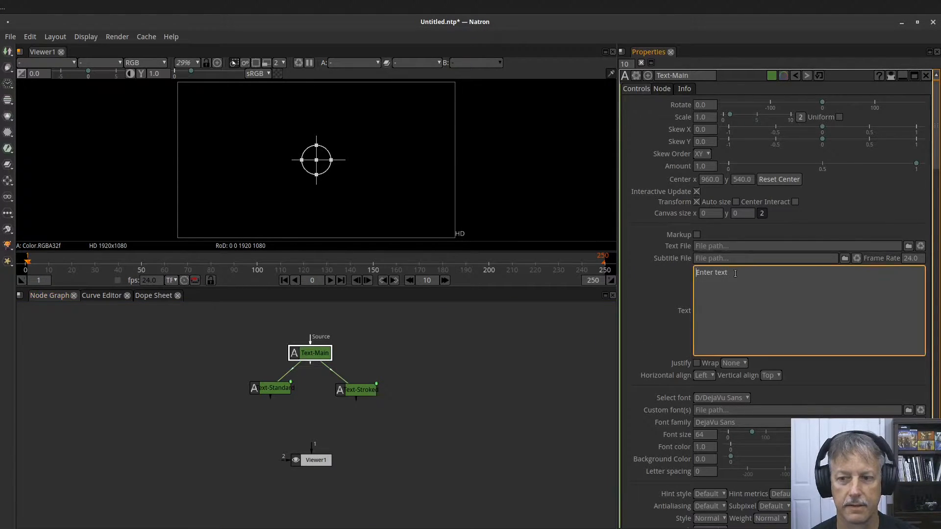
key(ctrl+a)
text(Ma)
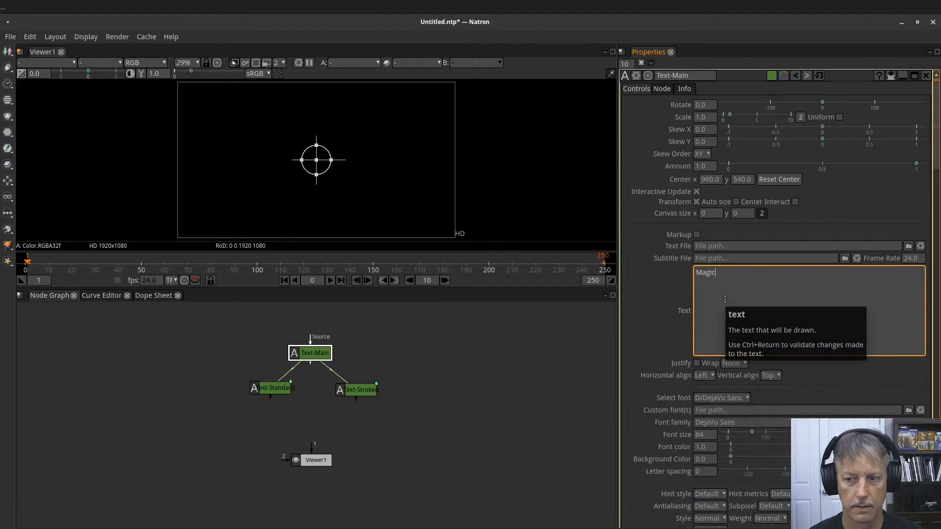
key(ctrl+Return)
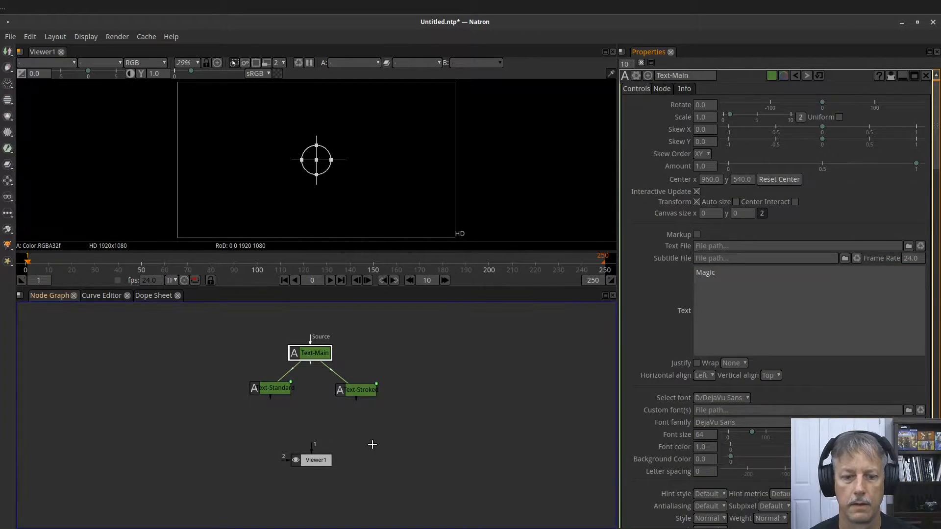
- Connect Viewer1's input 1 to Text-Main and enable that node's Center Interact option
drag(311, 449, 312, 350)
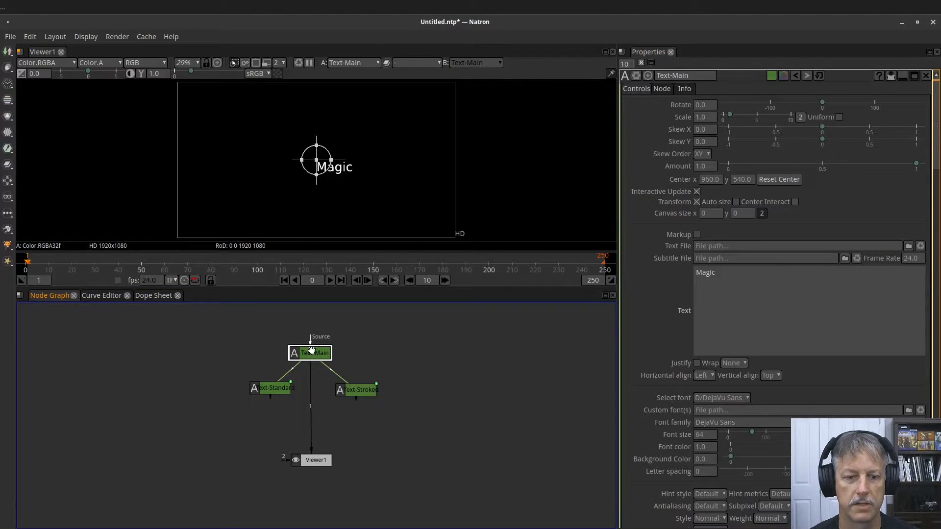
click(715, 295)
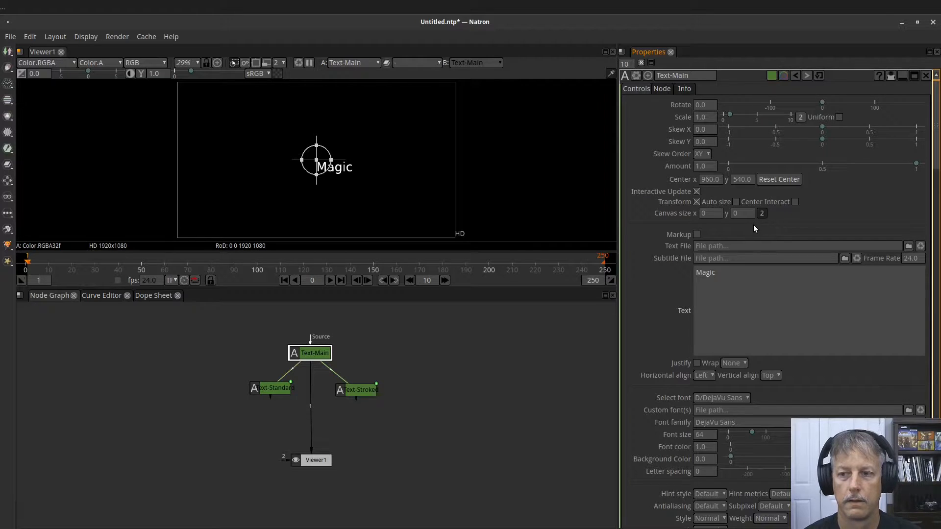
click(794, 202)
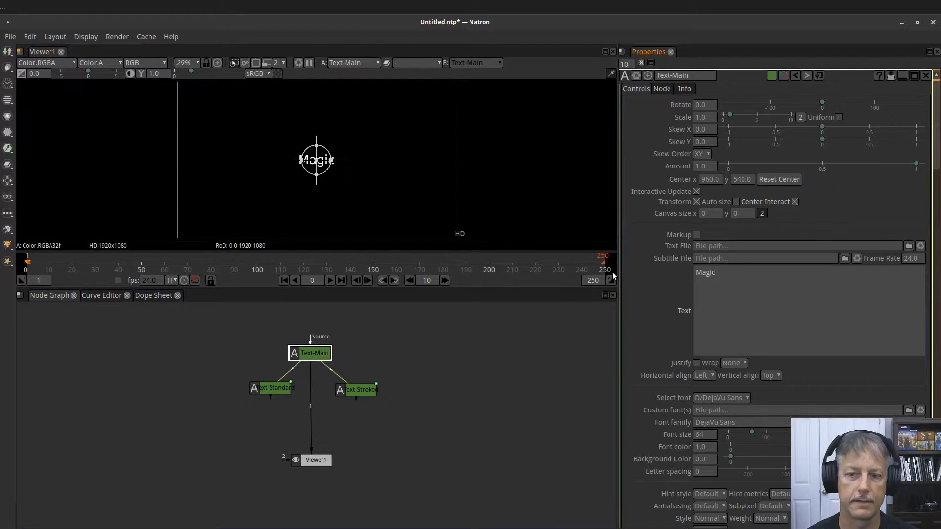
- Copy the link of Text-Main's Text parameter and paste it onto Text-Standard's Text parameter
mouse_move(685, 310)
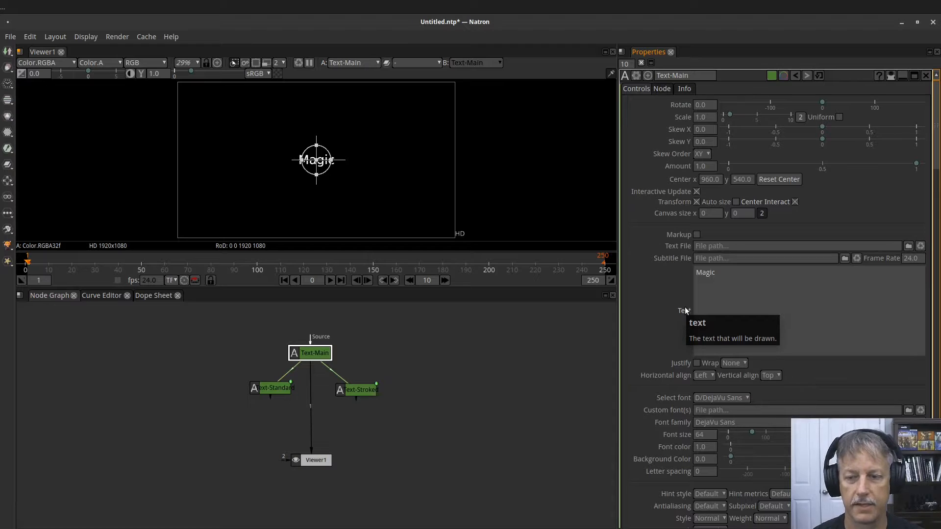
click(719, 290)
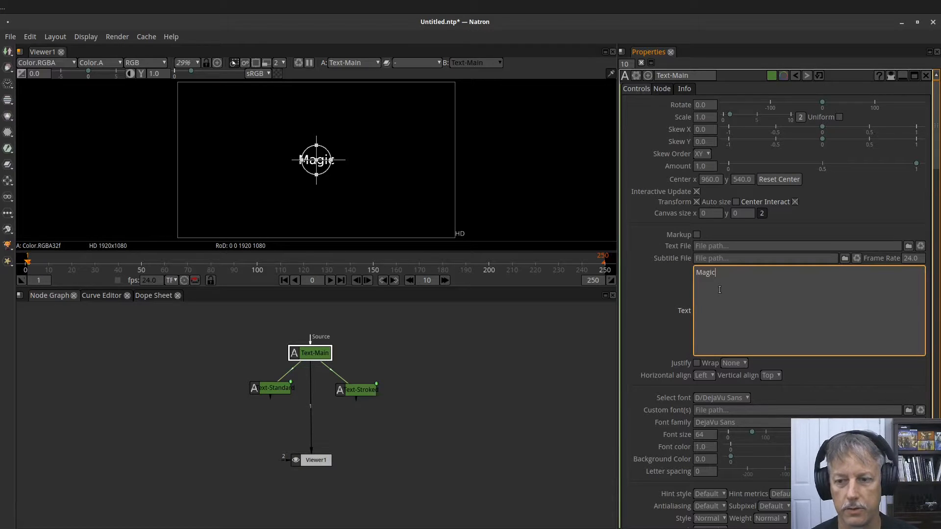
right_click(756, 291)
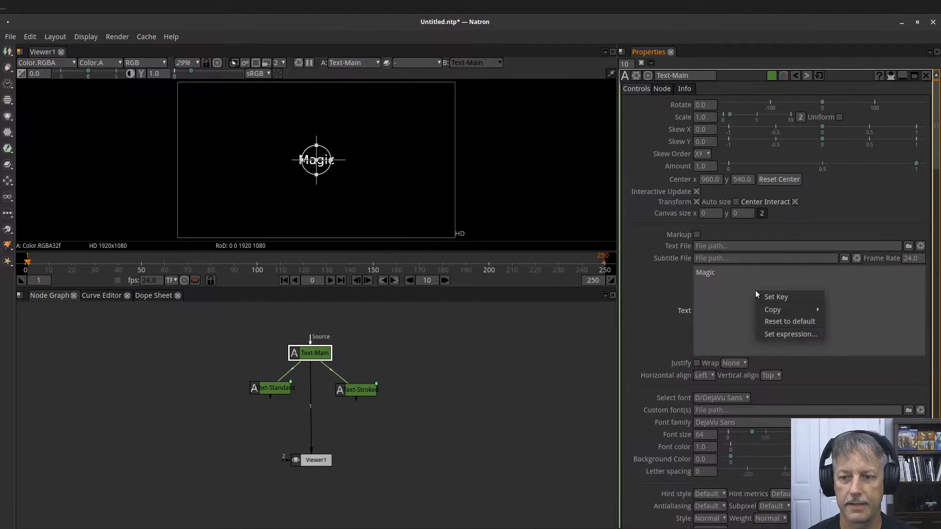
mouse_move(785, 313)
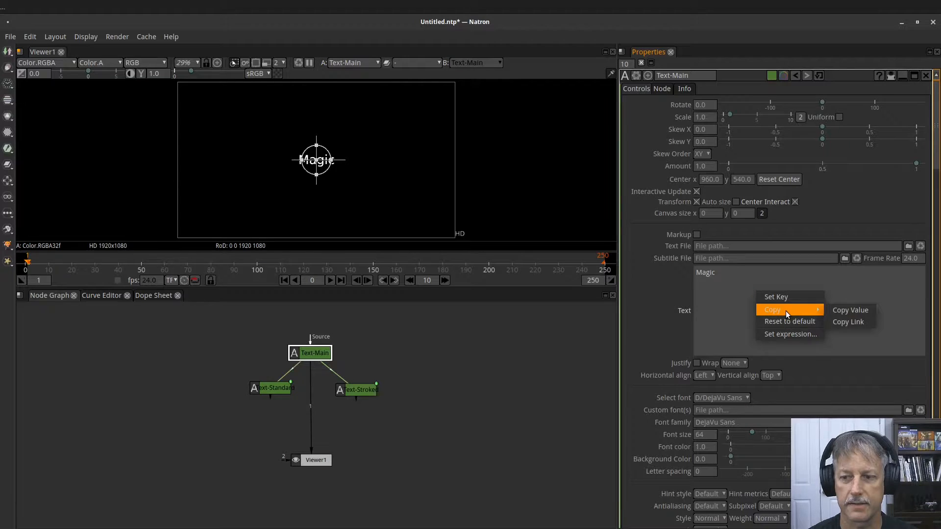
click(837, 320)
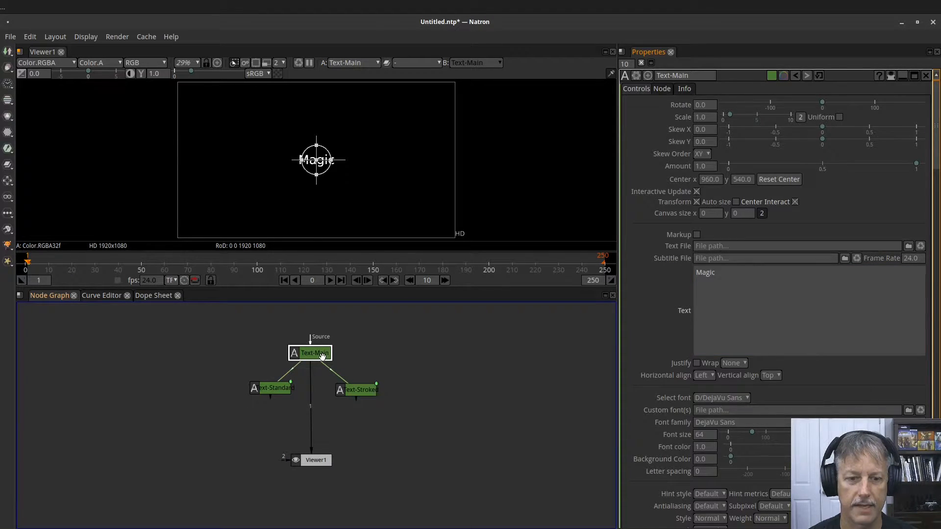
click(269, 390)
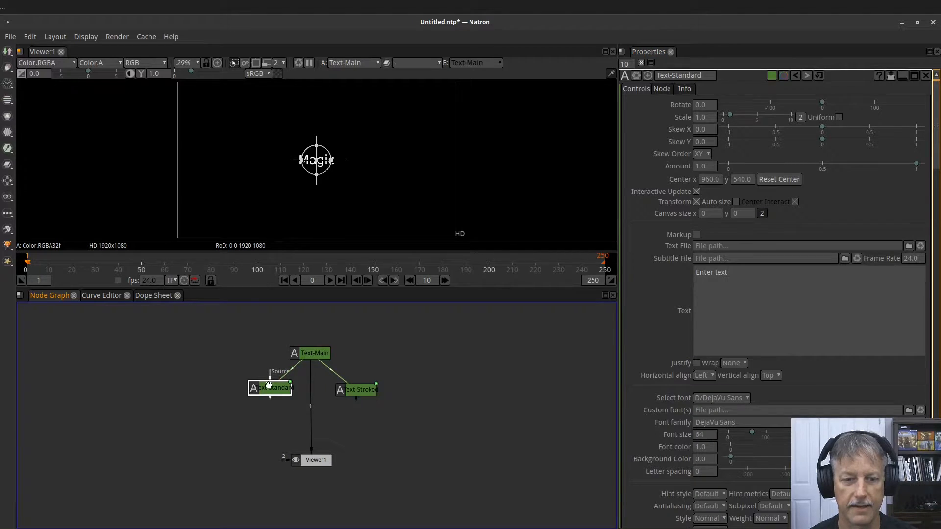
right_click(753, 303)
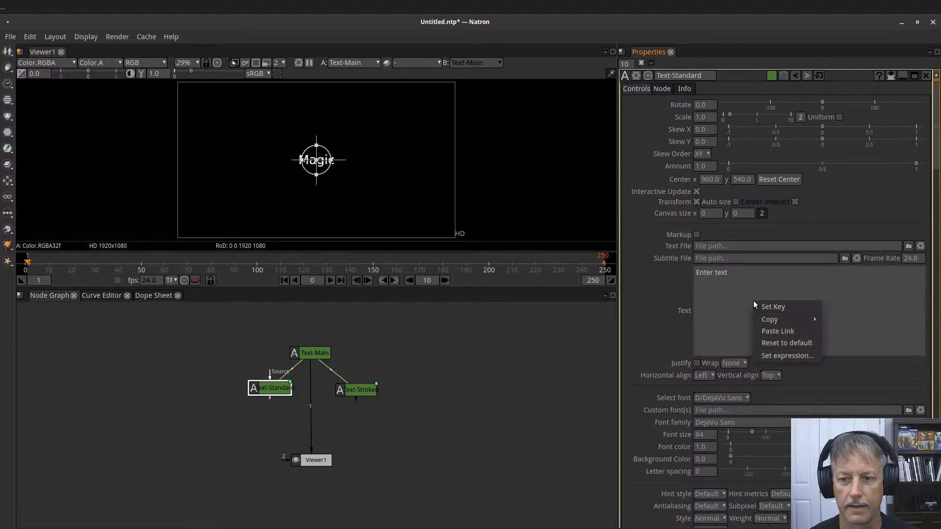
click(779, 332)
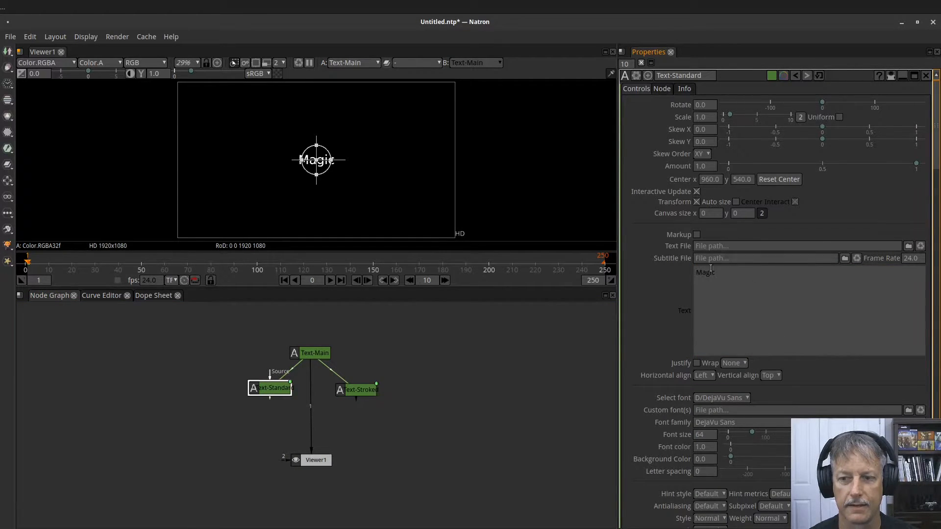
- Paste the copied Text link onto the Text parameter of Text-Stroked
click(361, 391)
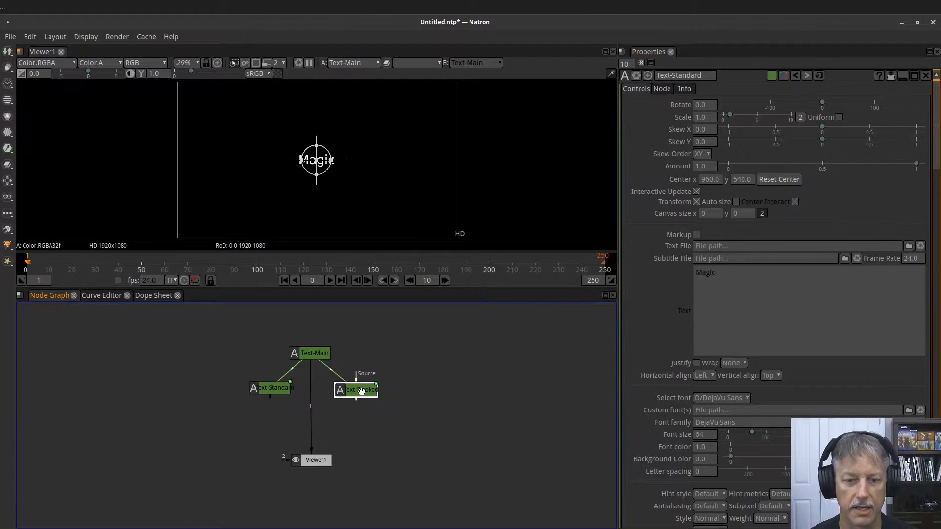
click(716, 336)
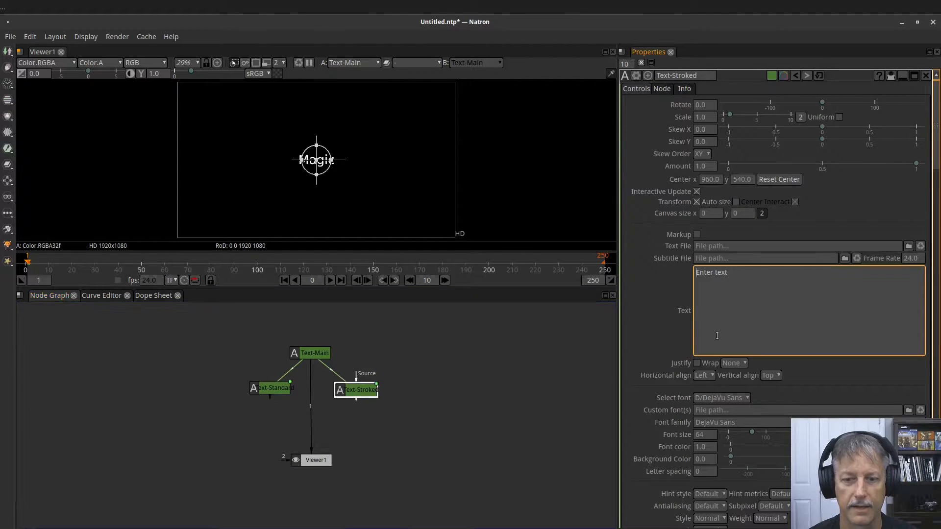
right_click(748, 291)
click(771, 321)
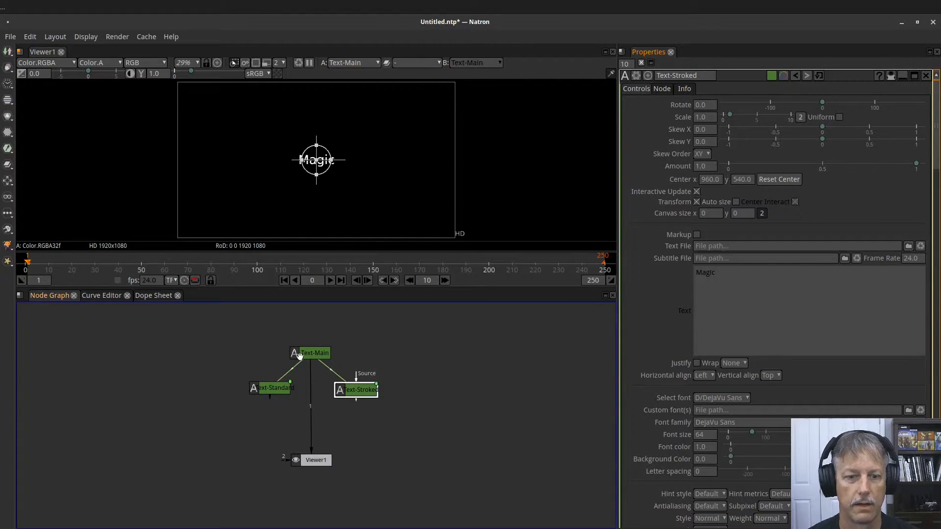
- Raise the font size of Text-Stroked to 318
drag(311, 399, 313, 351)
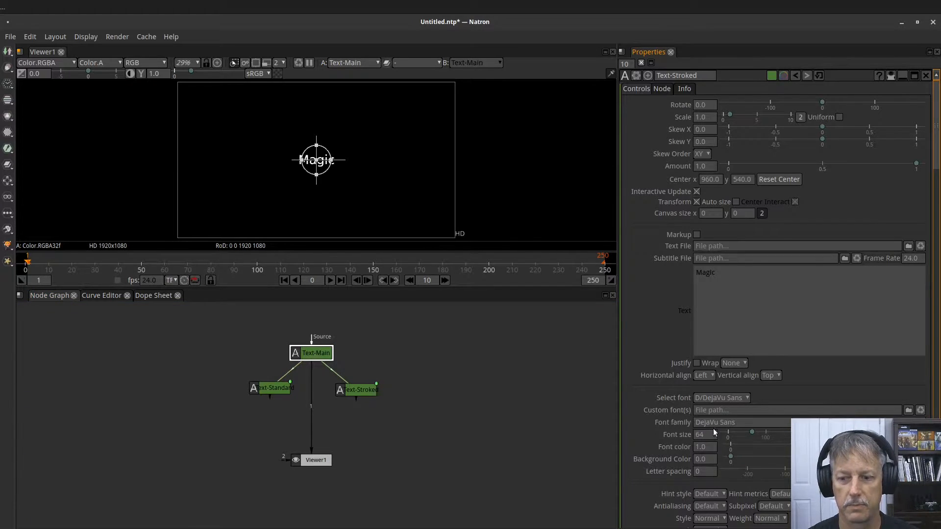
drag(751, 431, 848, 432)
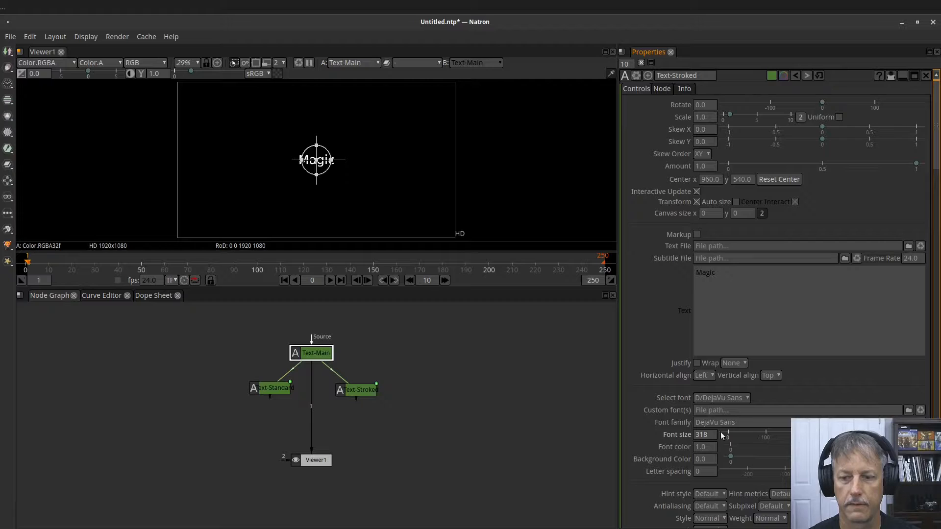
- Open Text-Main's properties and enlarge its font size to 392
click(305, 354)
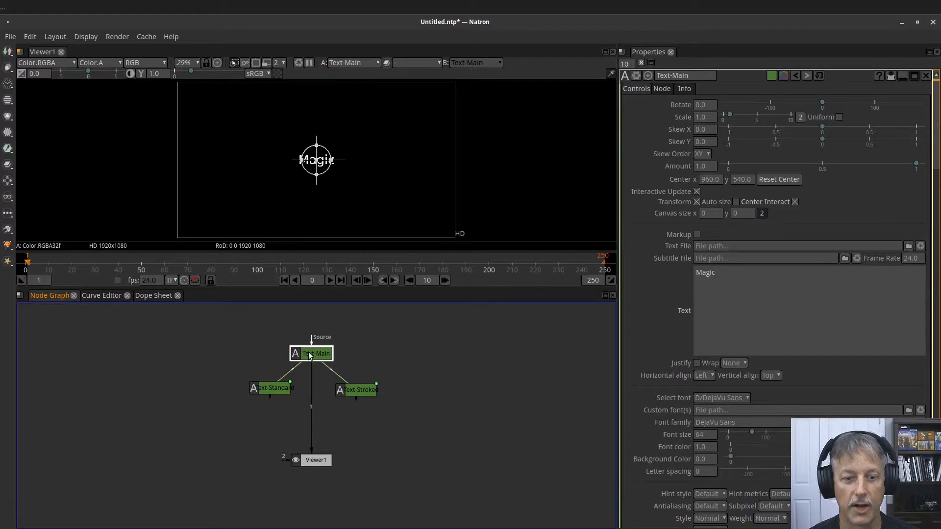
click(760, 424)
drag(756, 432, 876, 430)
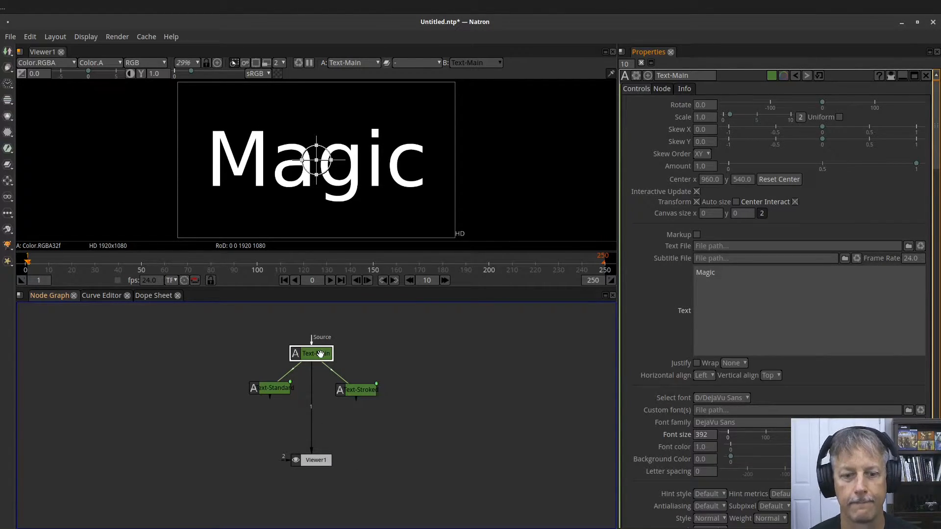
click(711, 446)
click(361, 310)
- Copy the link of Text-Main's font size and paste it onto Text-Standard's font size
click(698, 435)
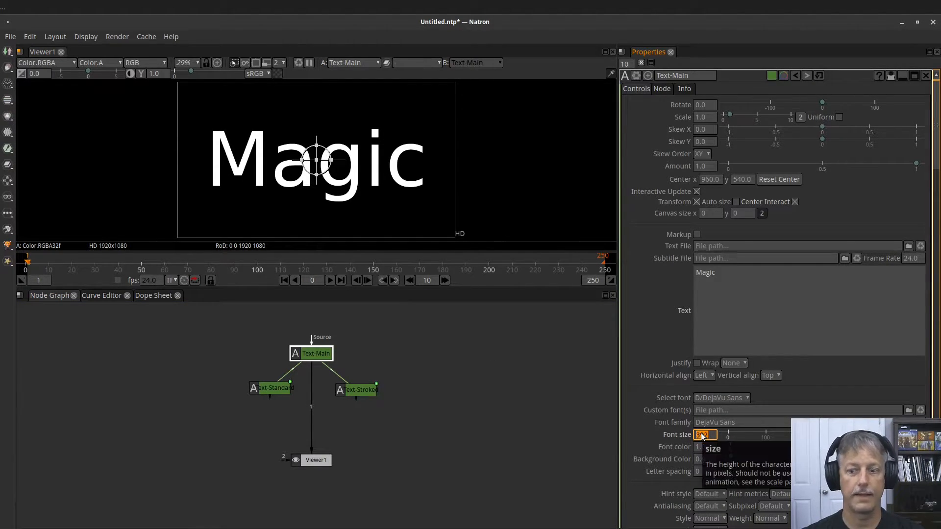
right_click(702, 435)
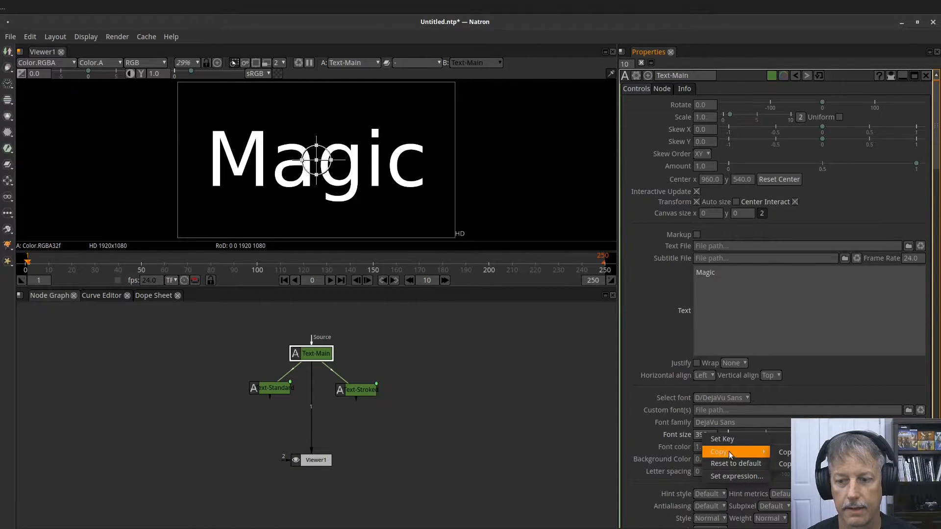
click(784, 464)
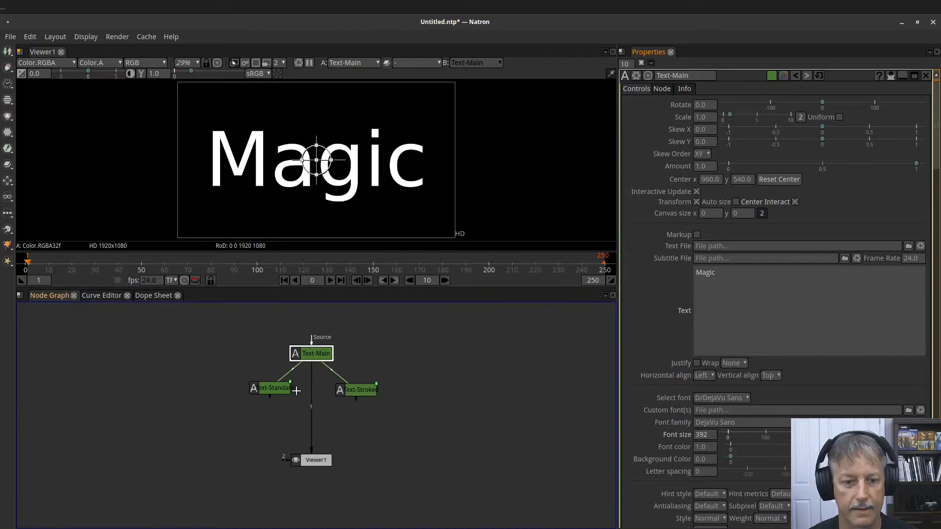
click(266, 385)
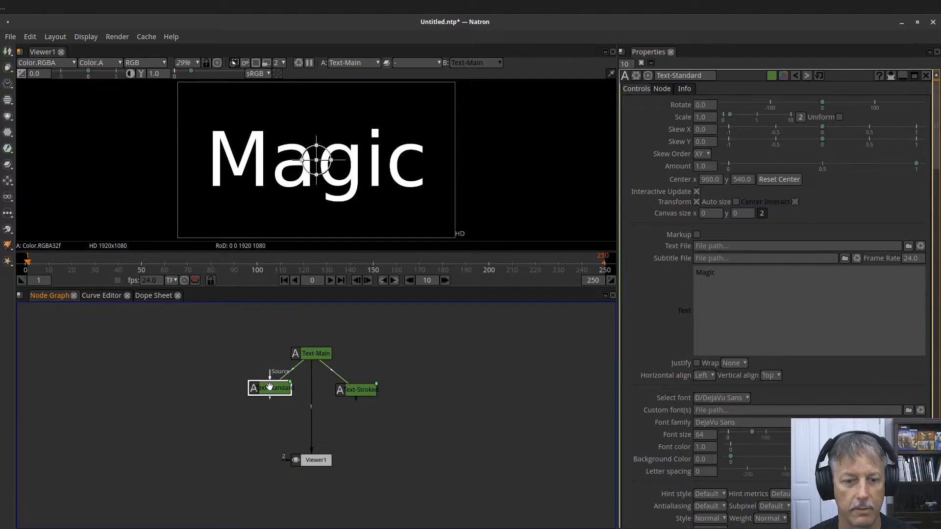
click(710, 437)
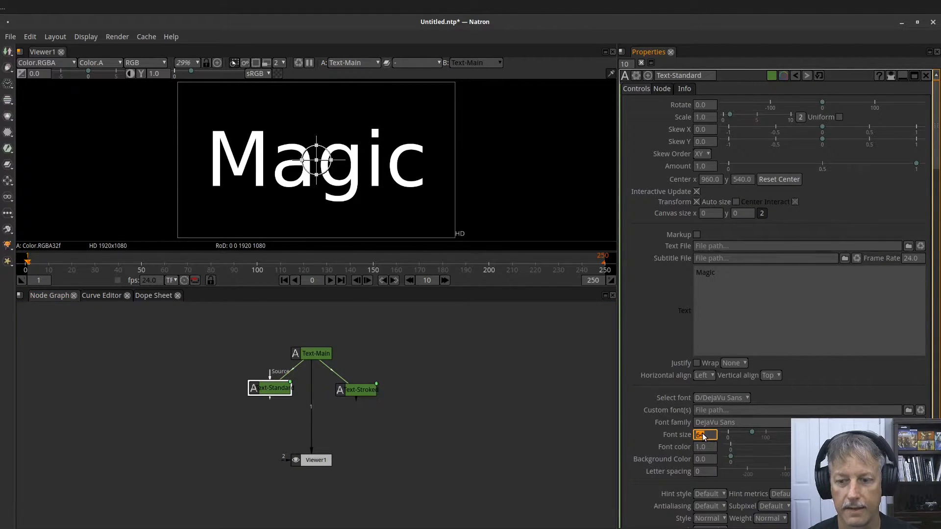
right_click(703, 436)
click(728, 468)
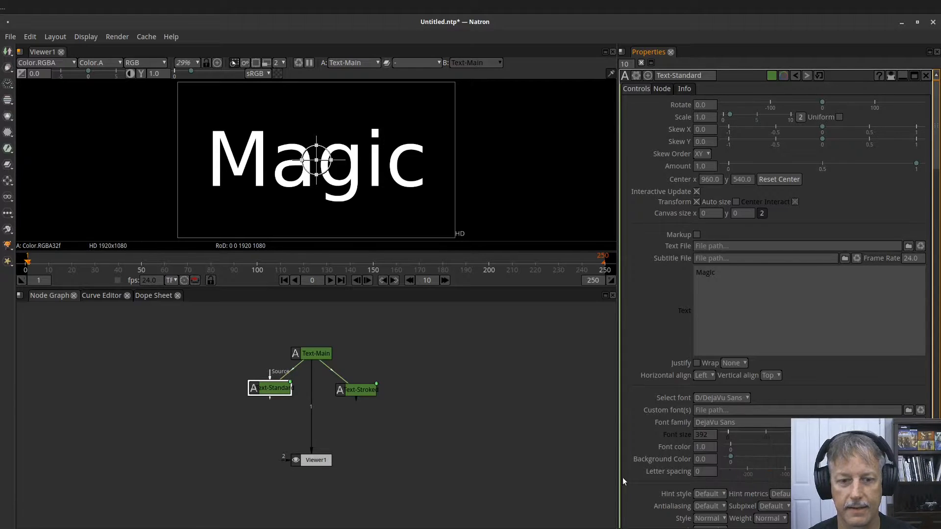
- Paste the copied font size link onto the font size of Text-Stroked
click(349, 390)
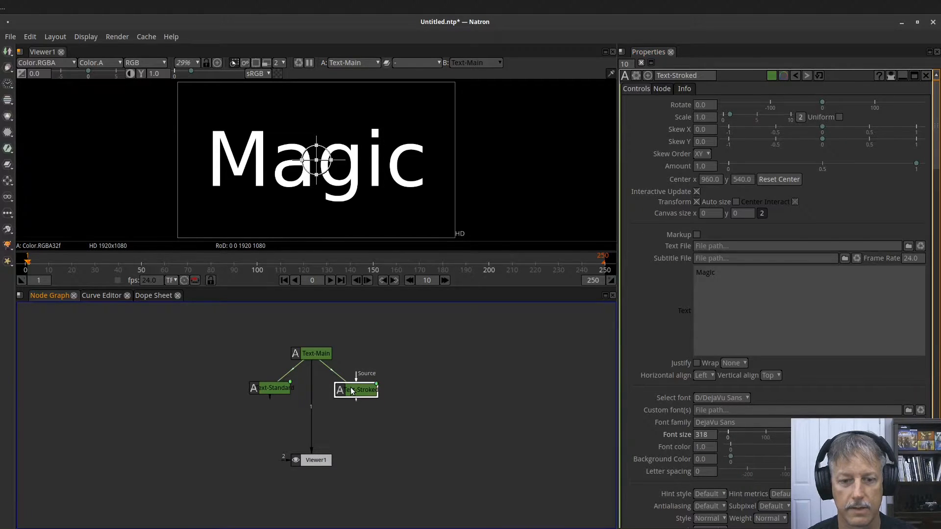
click(700, 436)
right_click(700, 436)
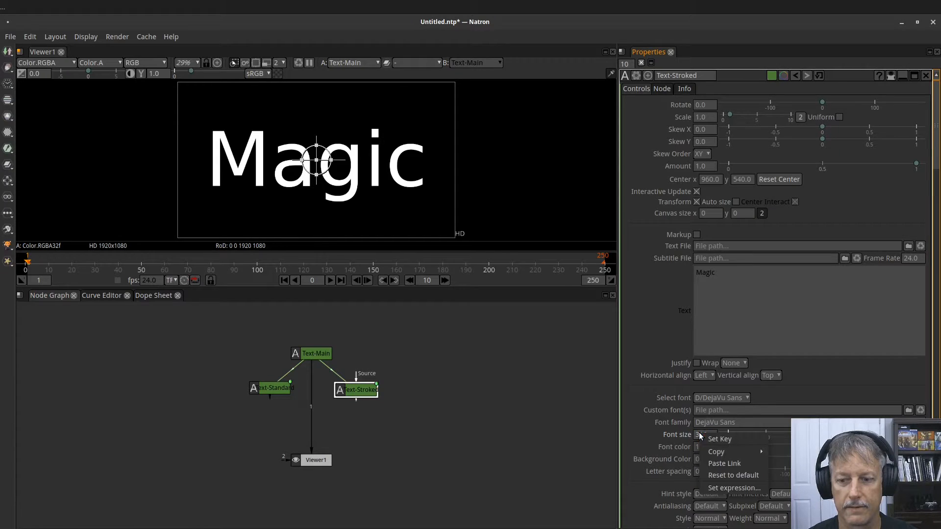
click(733, 466)
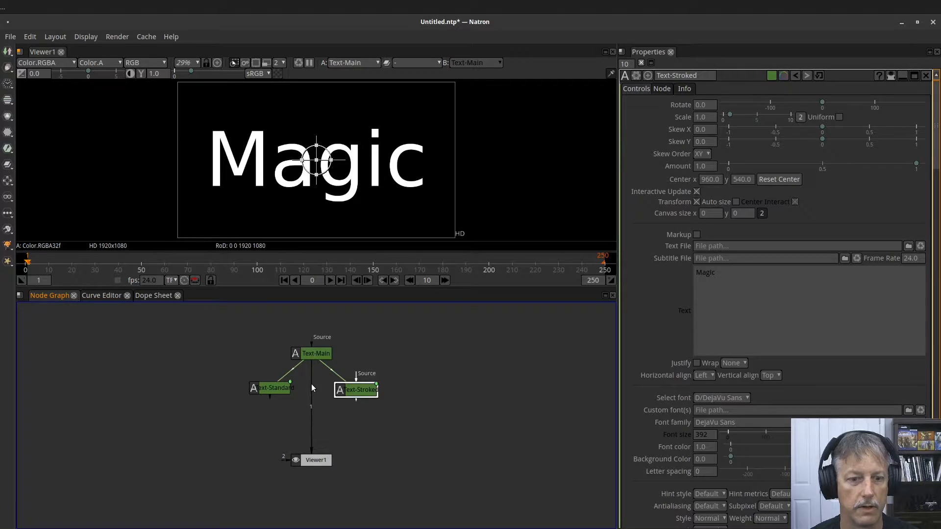
- Move Viewer1 further down the node graph and reconnect its input 1 from Text-Main to Text-Stroked
drag(310, 384, 311, 353)
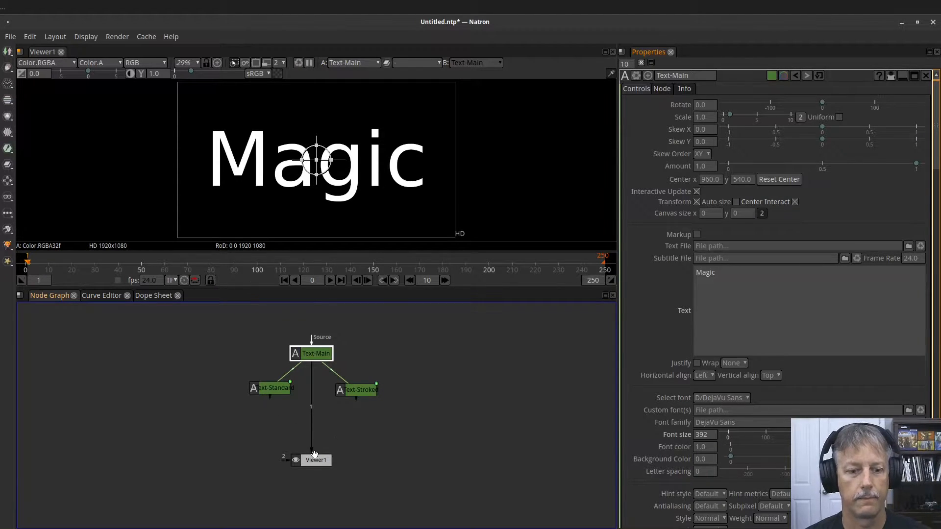
drag(316, 461, 310, 489)
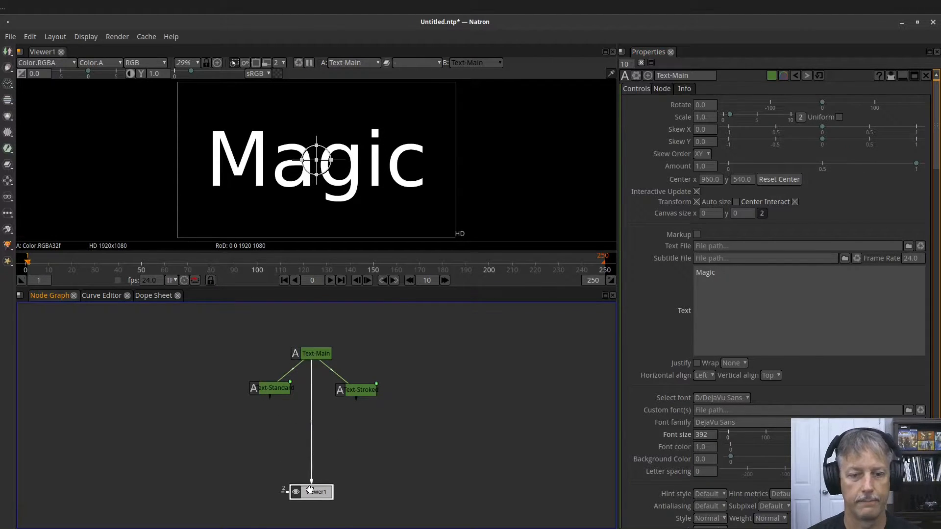
drag(310, 410, 358, 390)
- Set the stroke size of Text-Stroked to about 25.8
click(364, 390)
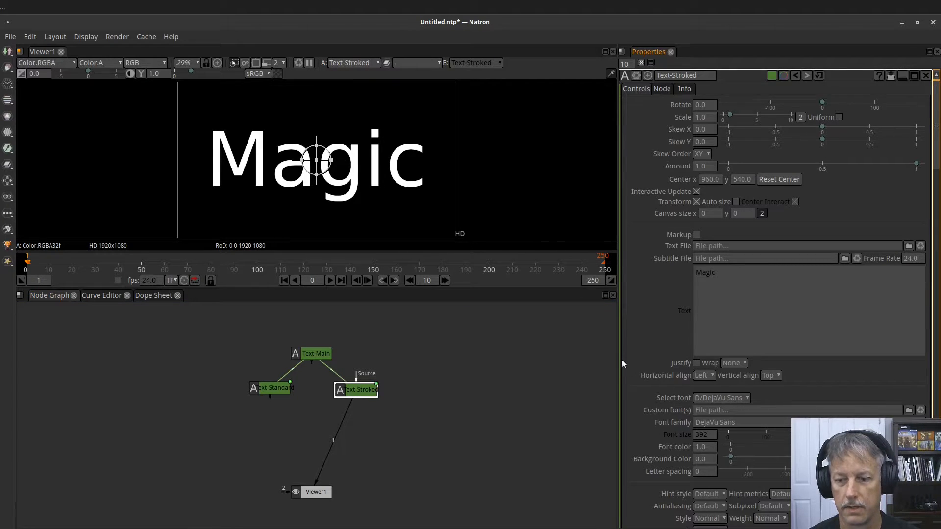
scroll(645, 340, down, 3)
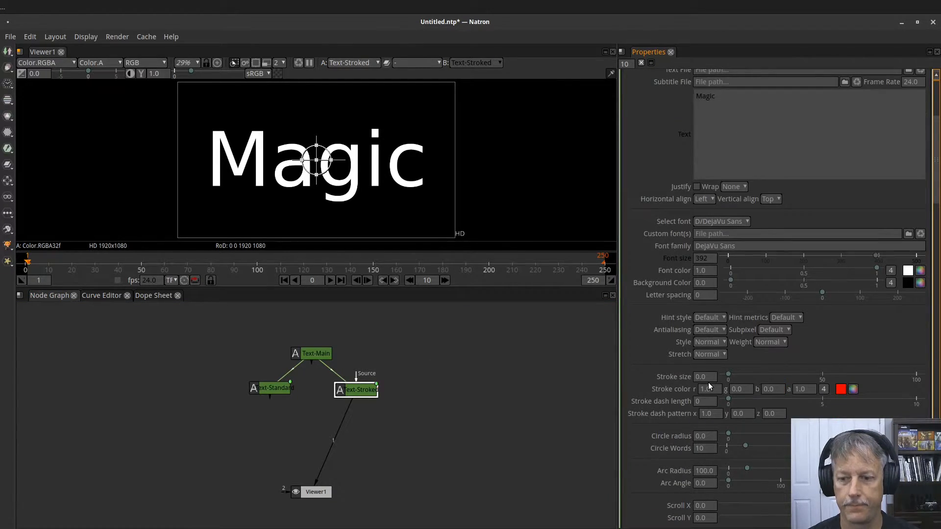
drag(728, 374, 793, 382)
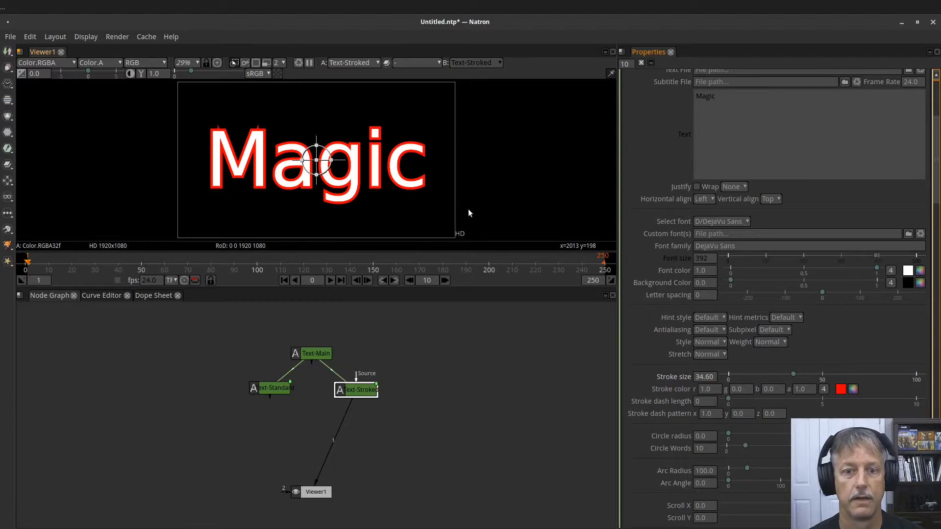
mouse_move(793, 374)
mouse_down()
mouse_move(765, 374)
mouse_move(777, 386)
mouse_up()
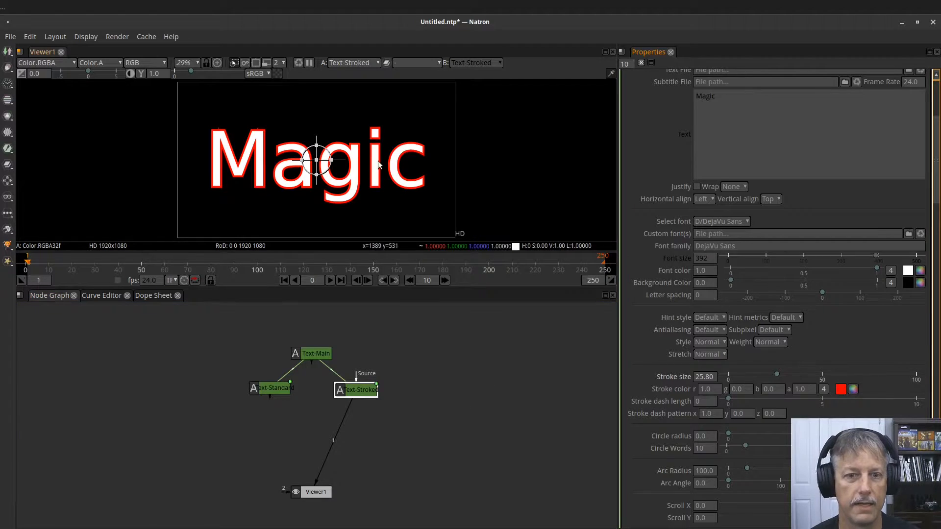
- Set Text-Stroked's stroke color to a medium gray with red, green and blue at 110, and store it as a custom color
click(853, 389)
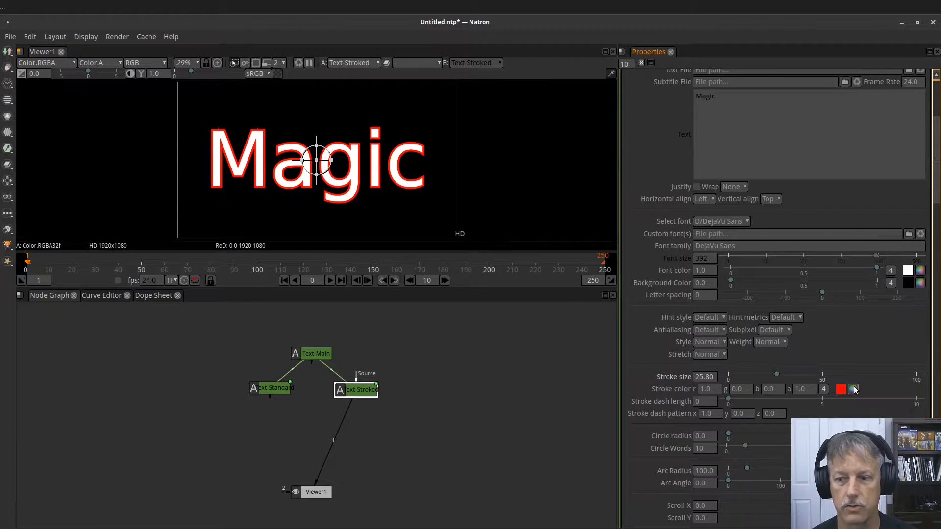
drag(518, 264, 519, 293)
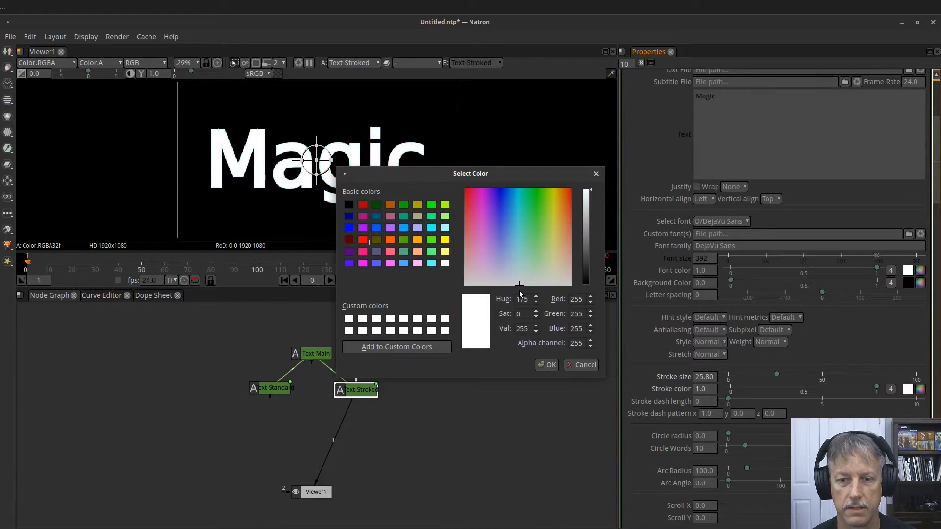
drag(588, 204, 583, 242)
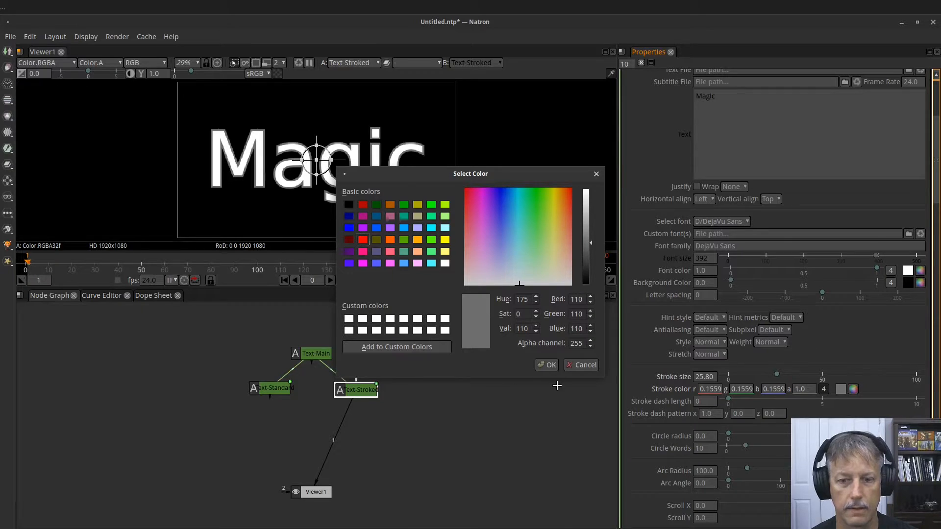
click(383, 348)
click(348, 319)
click(547, 365)
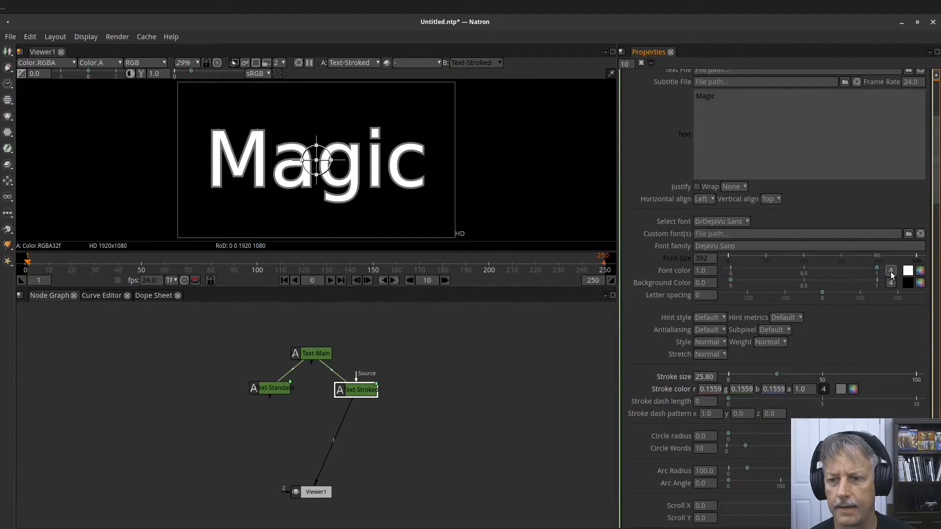
- Apply the stored gray custom color to Text-Stroked's font color and reconnect Viewer1 to Text-Standard
click(921, 272)
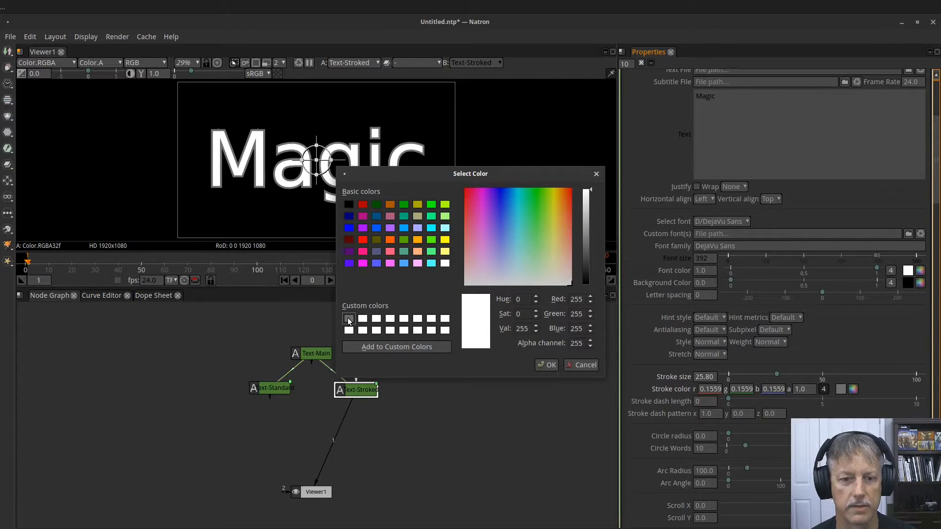
click(348, 319)
click(547, 365)
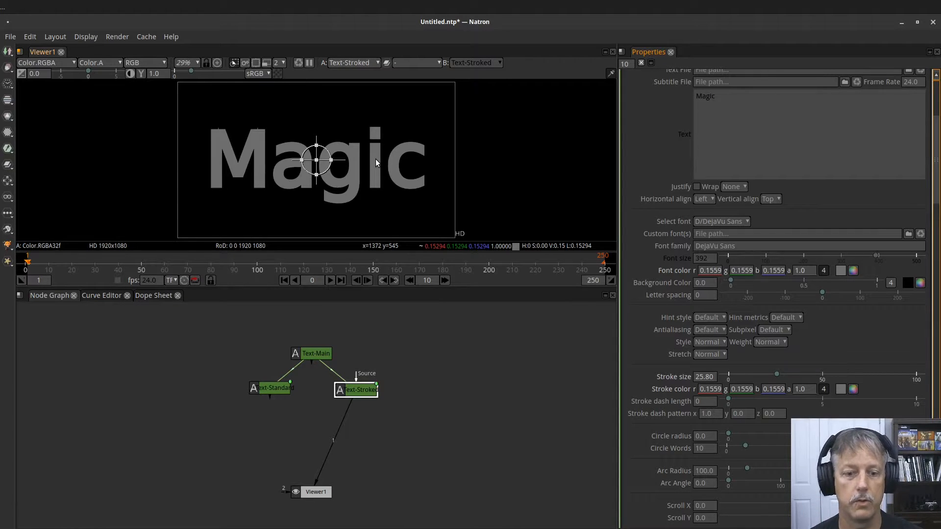
drag(356, 395, 267, 391)
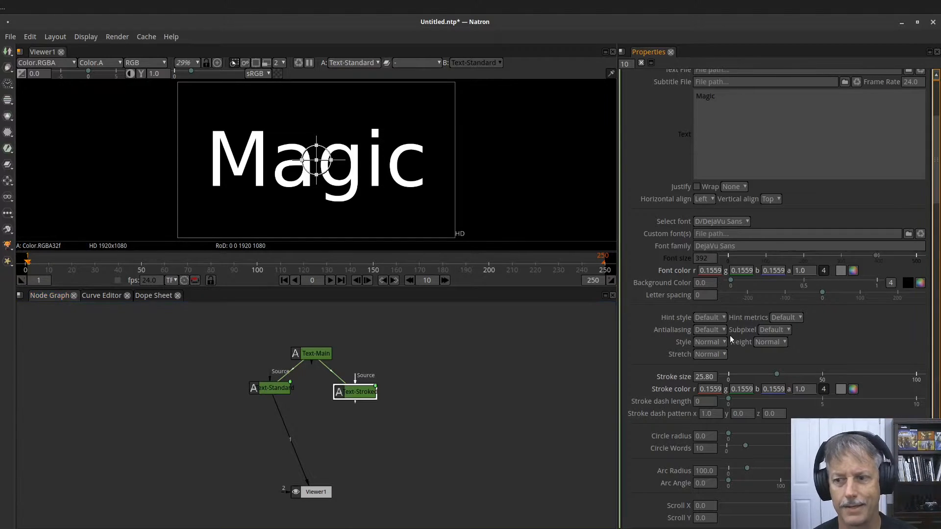
- Choose a light cyan with red 117, green 249 and blue 255 for Text-Stroked's font color and store it as the first custom color
click(853, 271)
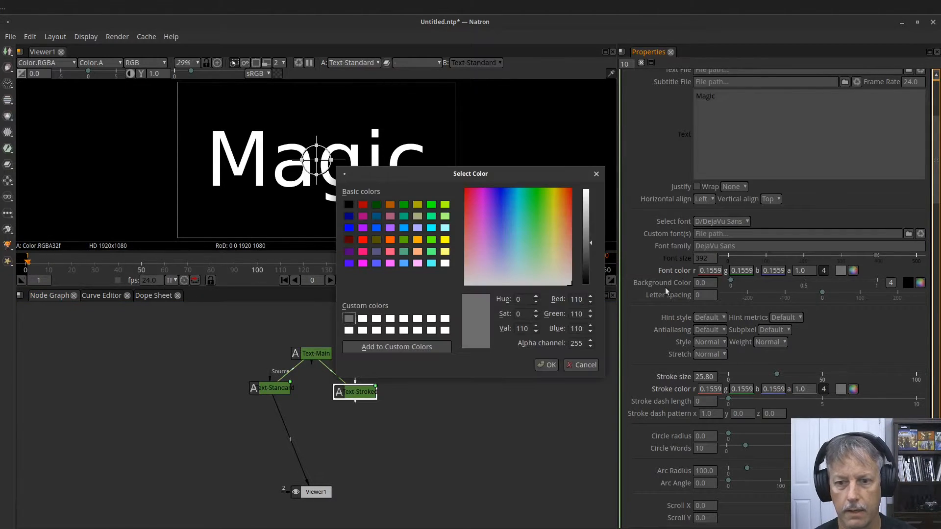
click(505, 233)
drag(508, 236, 516, 232)
drag(581, 229, 587, 190)
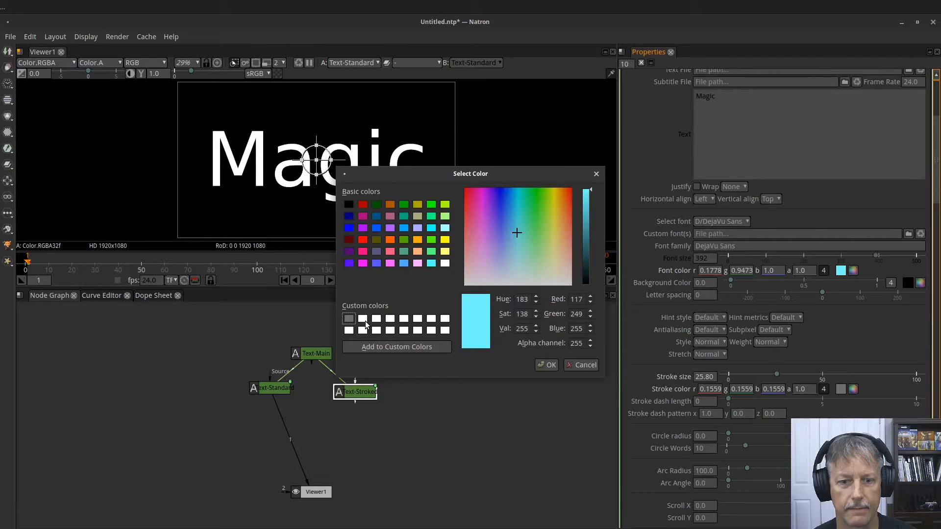
click(373, 347)
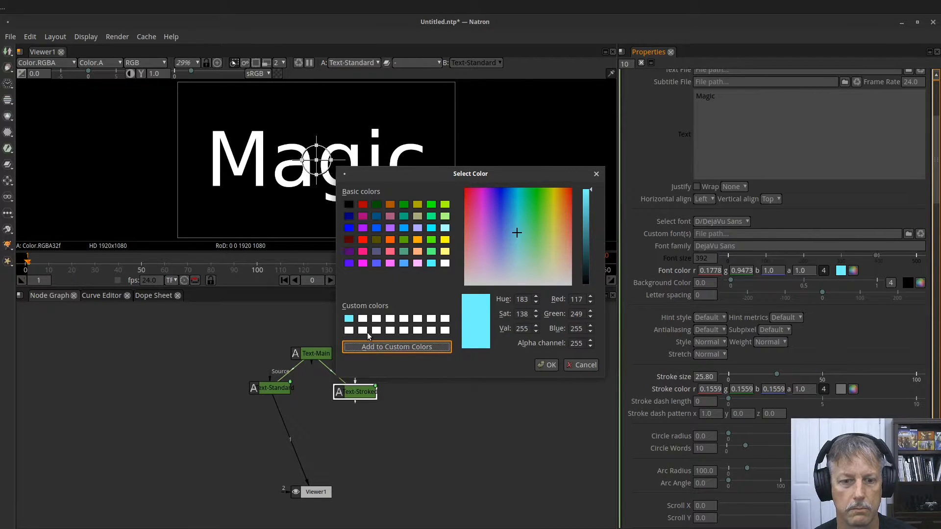
click(350, 319)
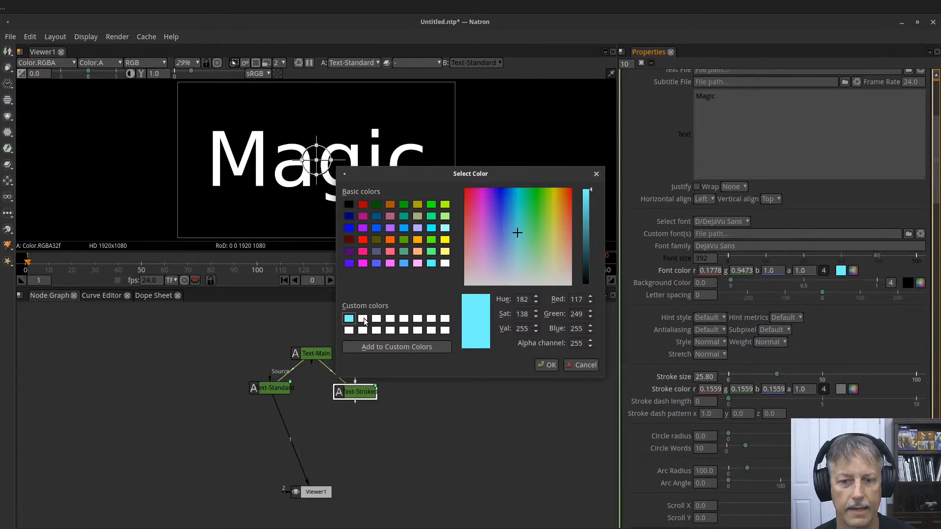
click(363, 320)
click(374, 347)
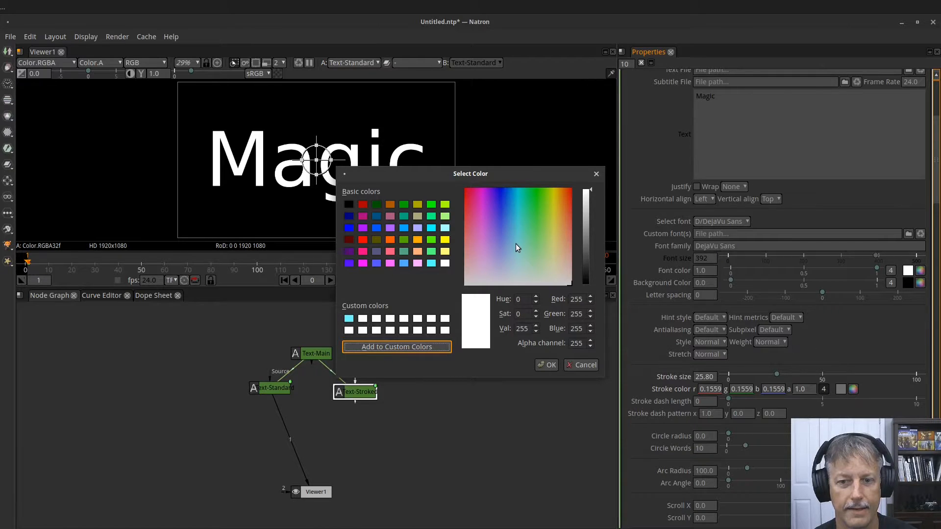
- Store a light cyan with red 114, green 255 and blue 251 as the second custom color
click(363, 319)
mouse_move(519, 226)
mouse_down()
mouse_move(513, 248)
mouse_move(516, 225)
mouse_move(518, 234)
mouse_up()
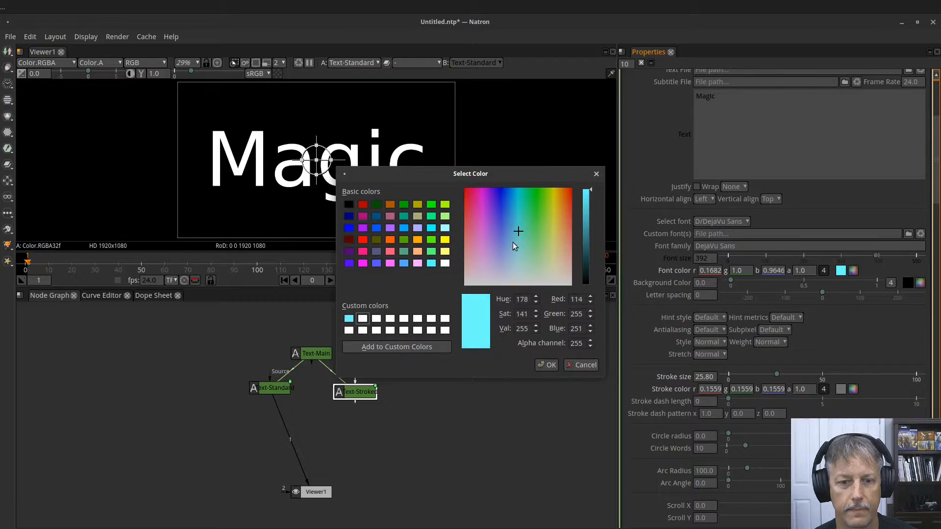
click(406, 347)
- Replace the first custom color with a gray at red, green and blue 126, and apply that gray to Text-Stroked's font color
click(349, 319)
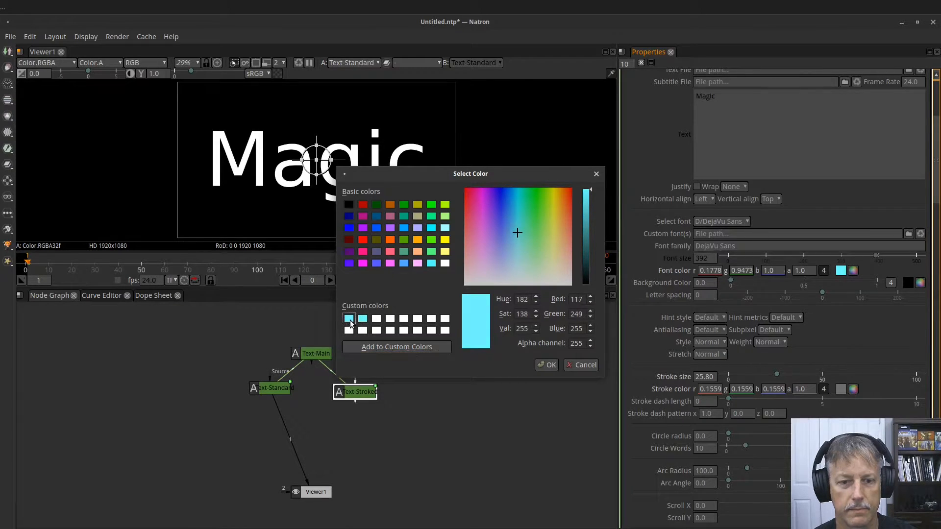
drag(523, 255, 513, 292)
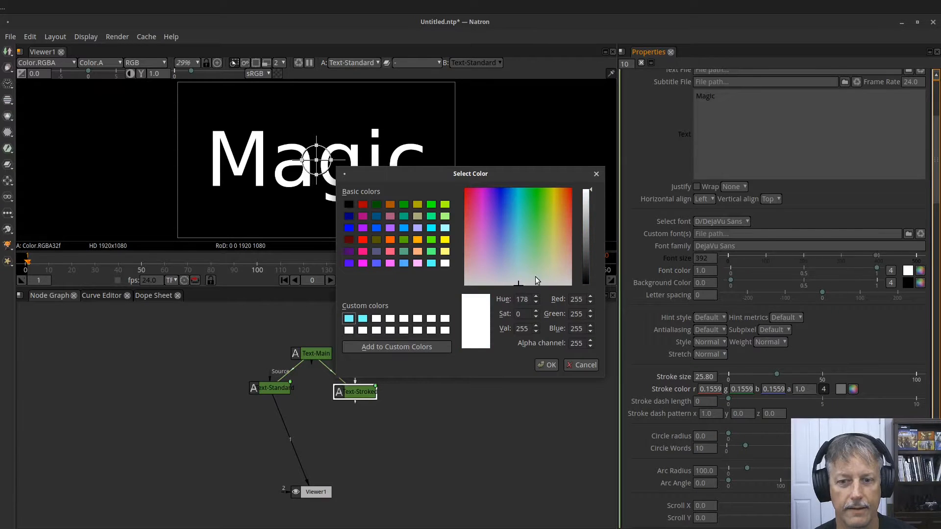
click(587, 237)
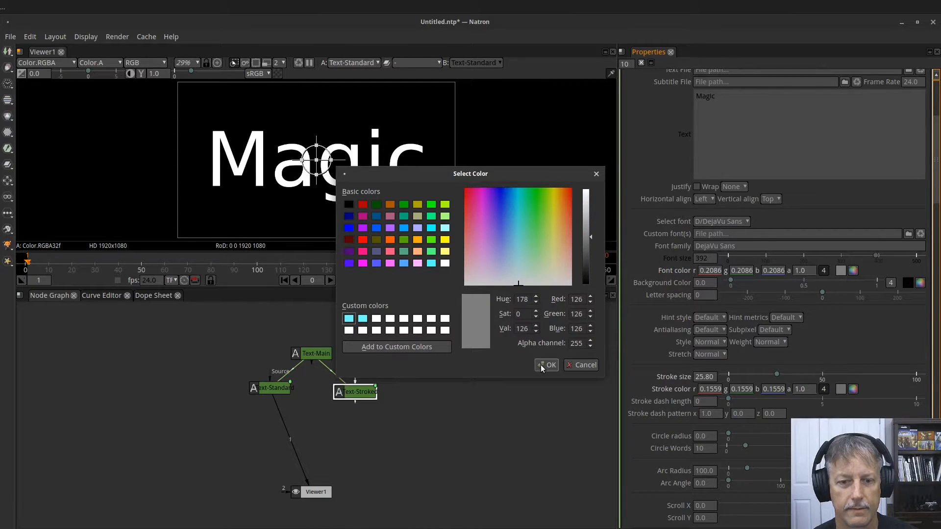
click(395, 346)
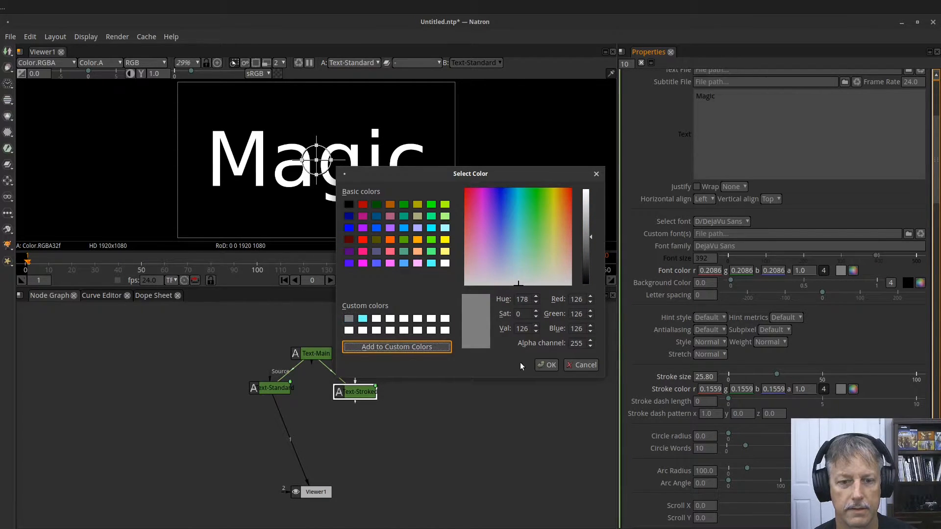
click(548, 365)
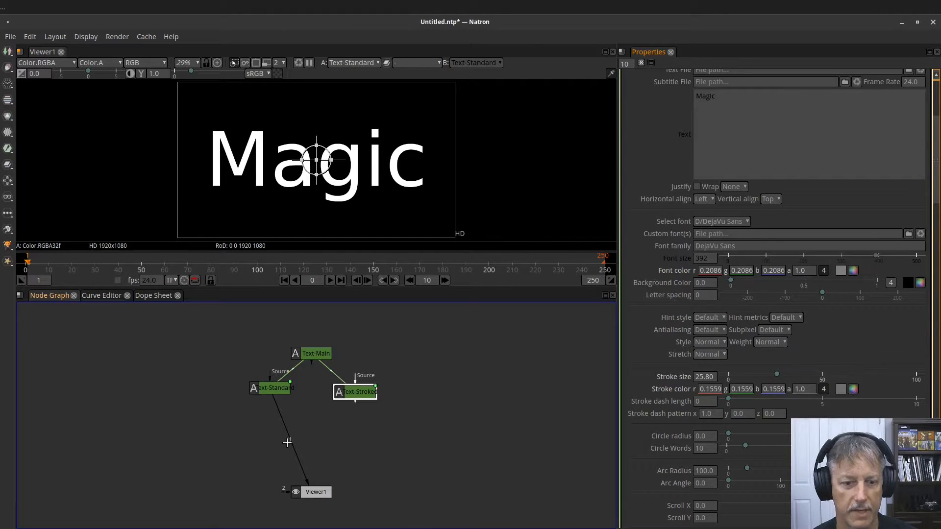
- Reconnect Viewer1 to Text-Stroked, open the node's properties and confirm the gray at 126 as its font color
drag(287, 442, 351, 389)
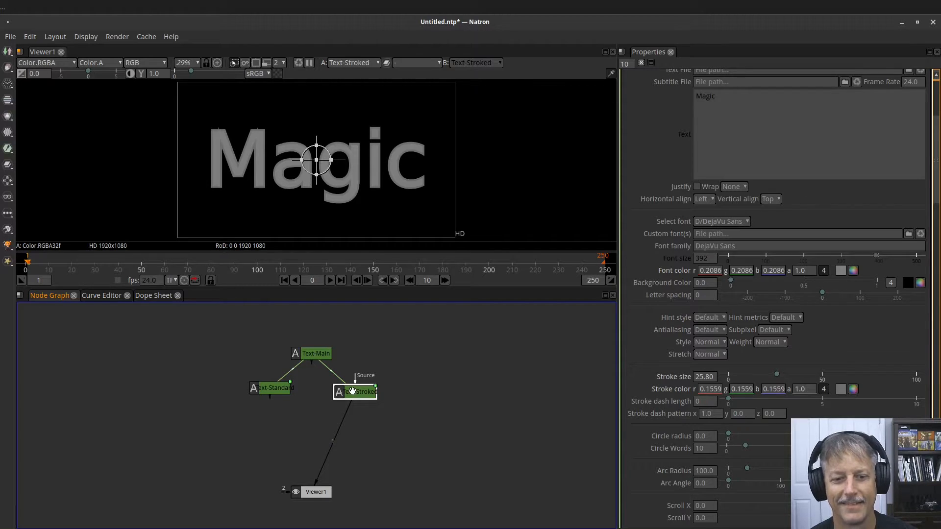
double_click(351, 391)
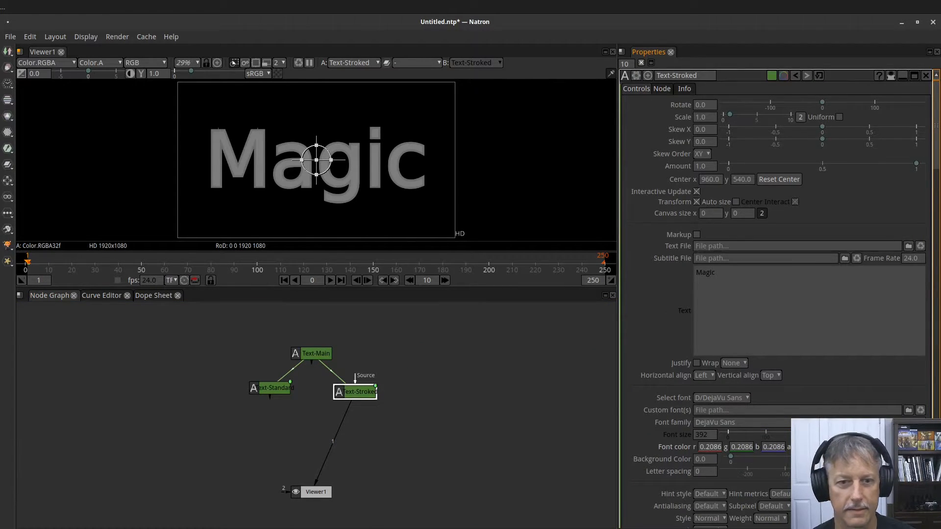
click(844, 447)
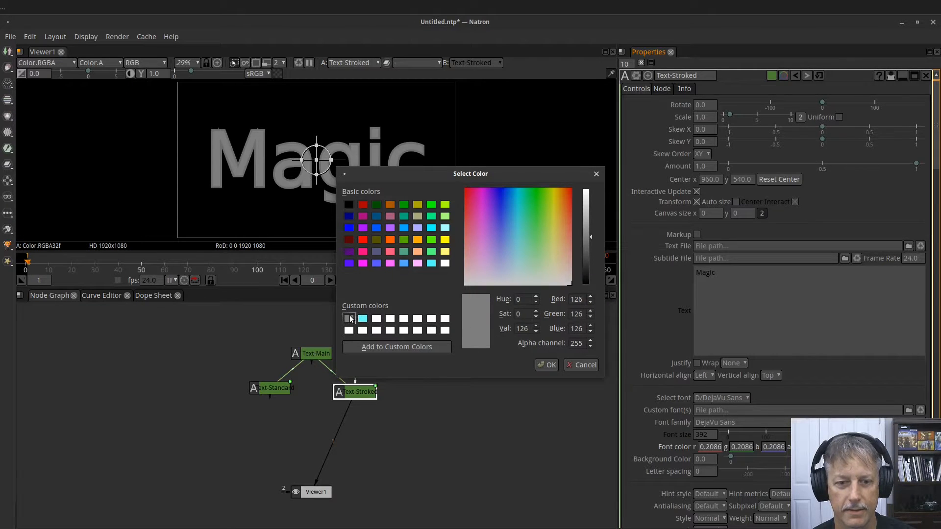
click(541, 364)
- Set Text-Stroked's stroke color to the stored gray custom color with red, green and blue at 126
scroll(778, 398, down, 3)
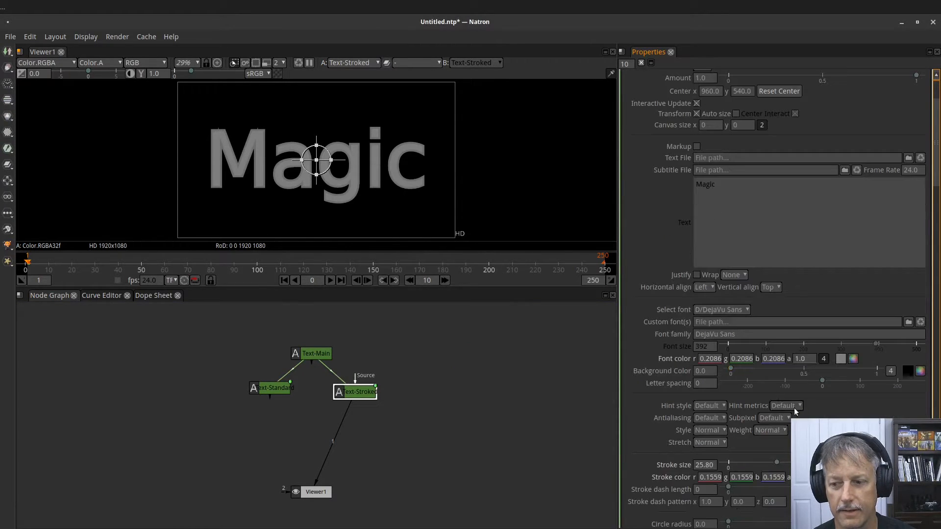
click(853, 477)
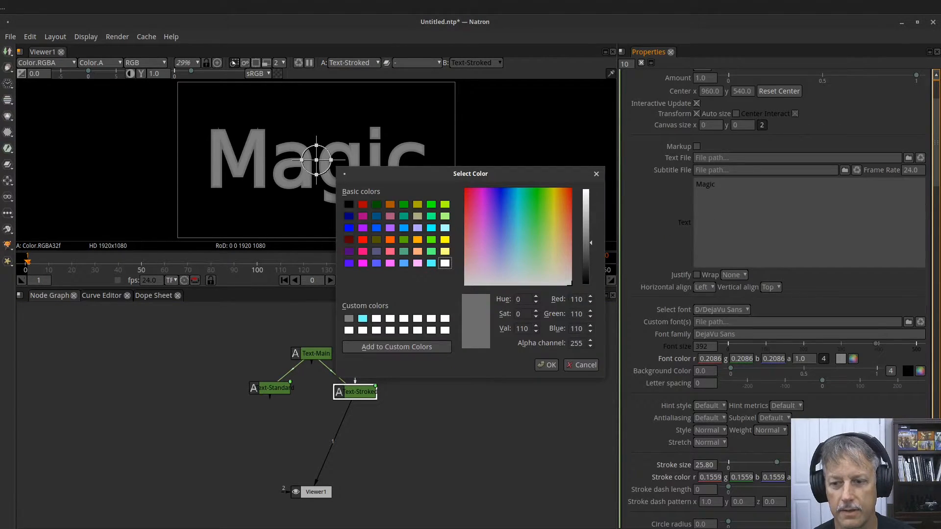
click(348, 319)
click(546, 365)
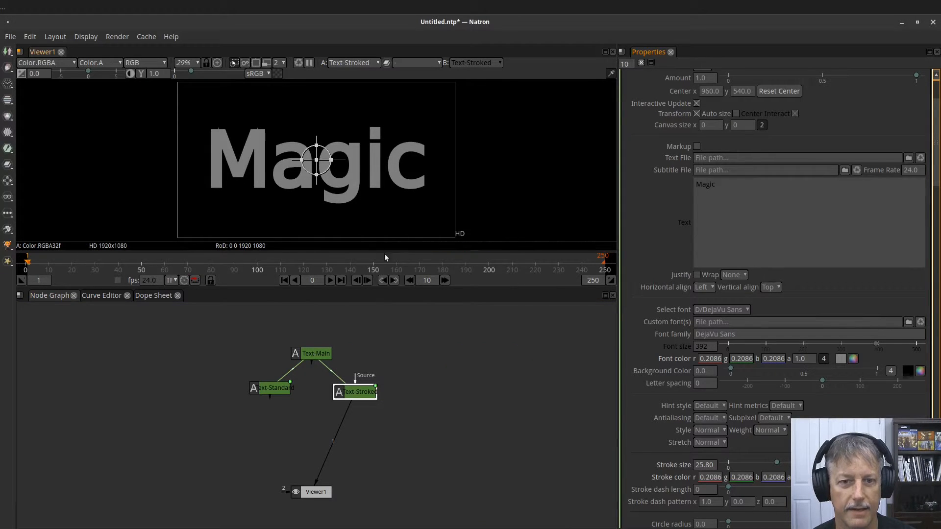
- Connect Viewer1 to Text-Standard and set that node's font color to the stored light cyan custom color
drag(344, 413, 269, 389)
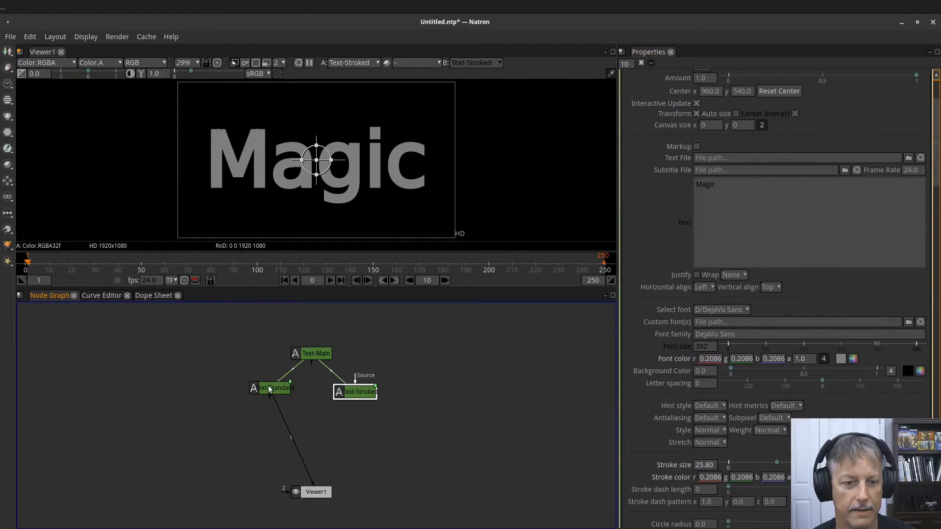
click(269, 389)
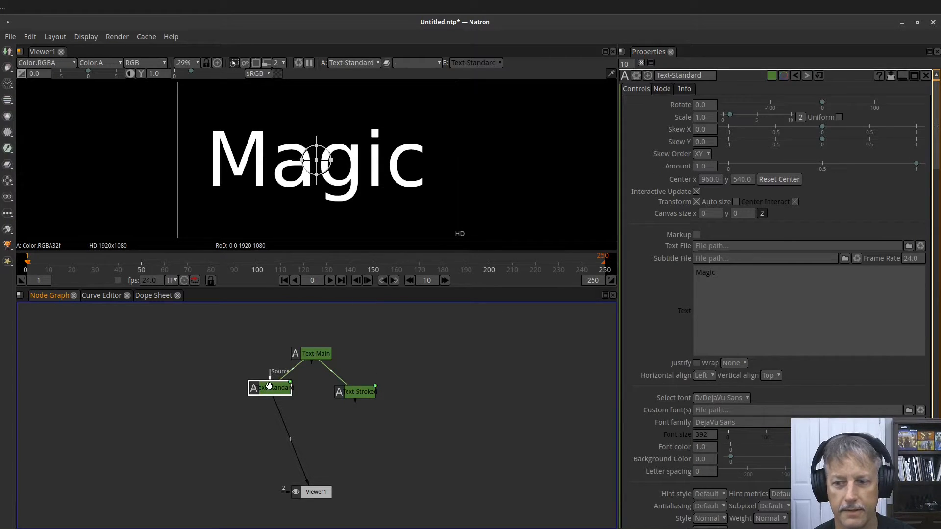
click(908, 447)
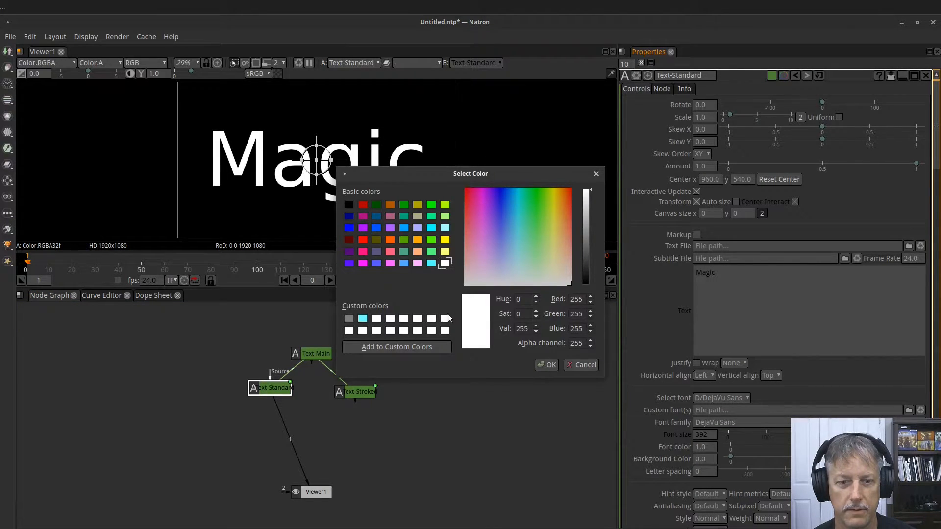
click(362, 319)
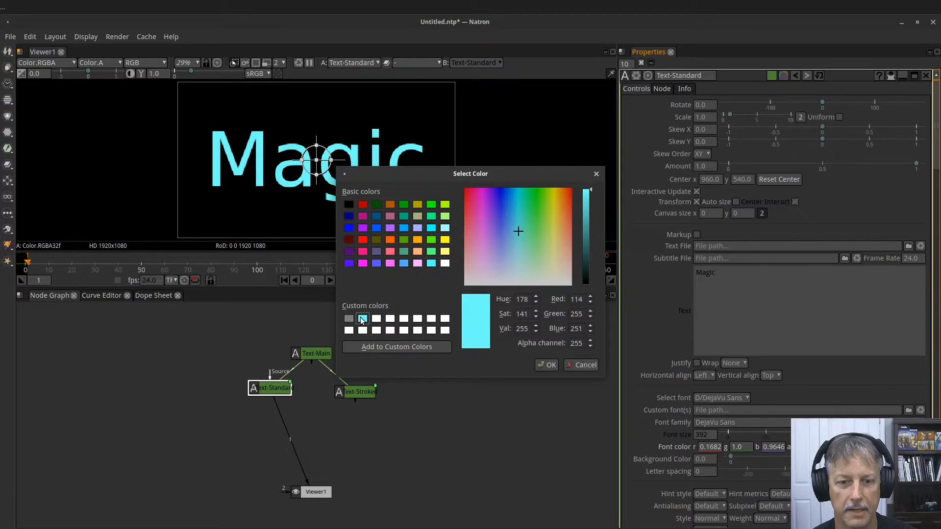
click(547, 365)
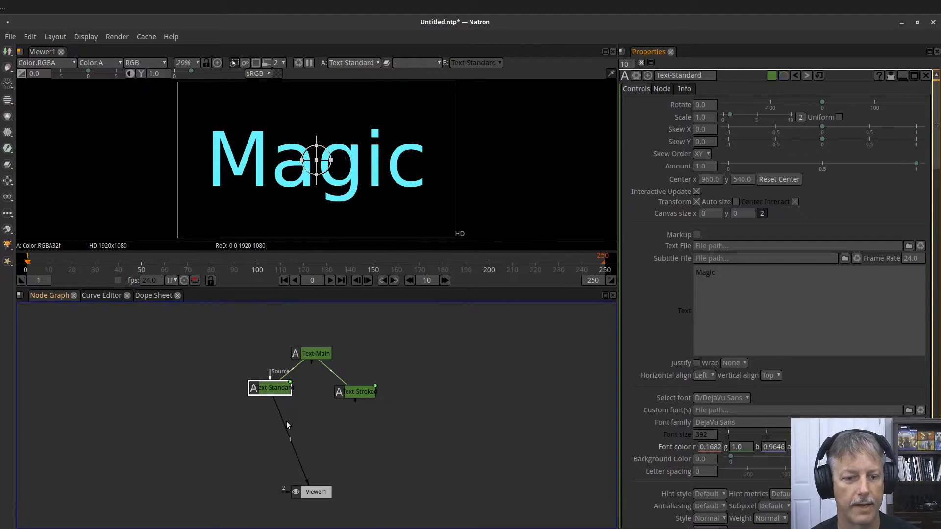
- Switch Viewer1 to Text-Stroked and back to Text-Standard to compare the two texts
drag(283, 426, 357, 394)
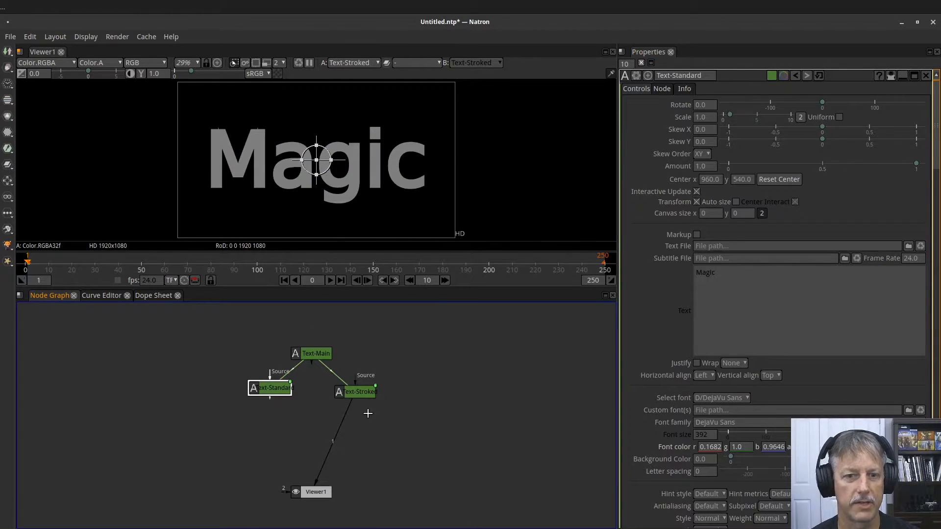
drag(338, 430, 279, 391)
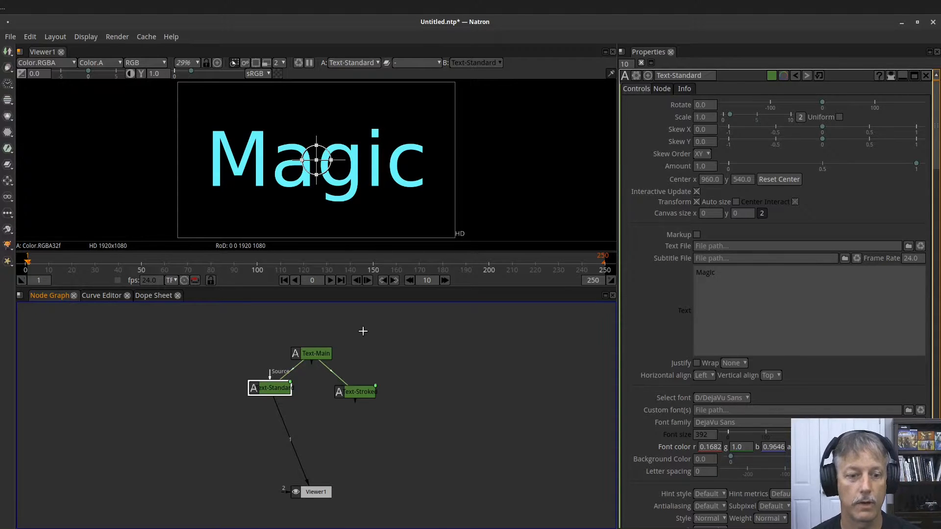
- Search the nodes for "edge" and insert an Edges node between Text-Standard and Viewer1
click(276, 388)
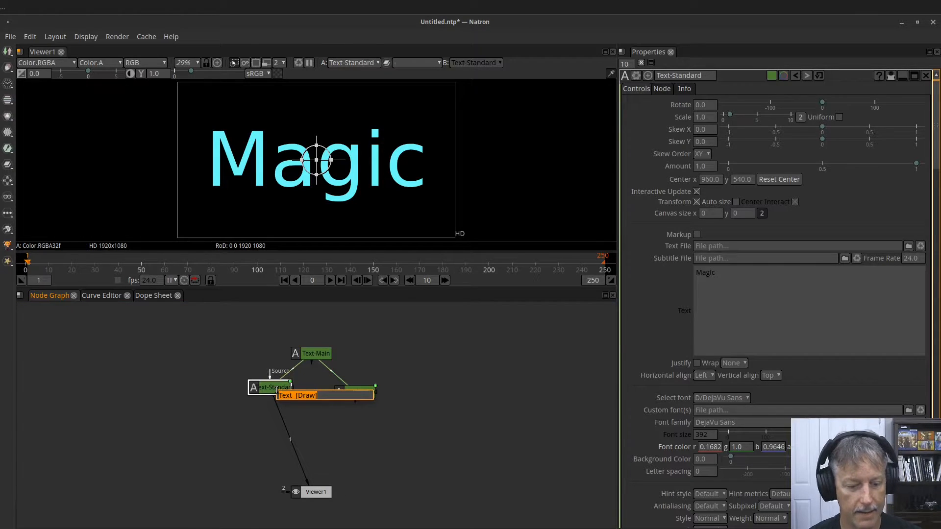
text(edge)
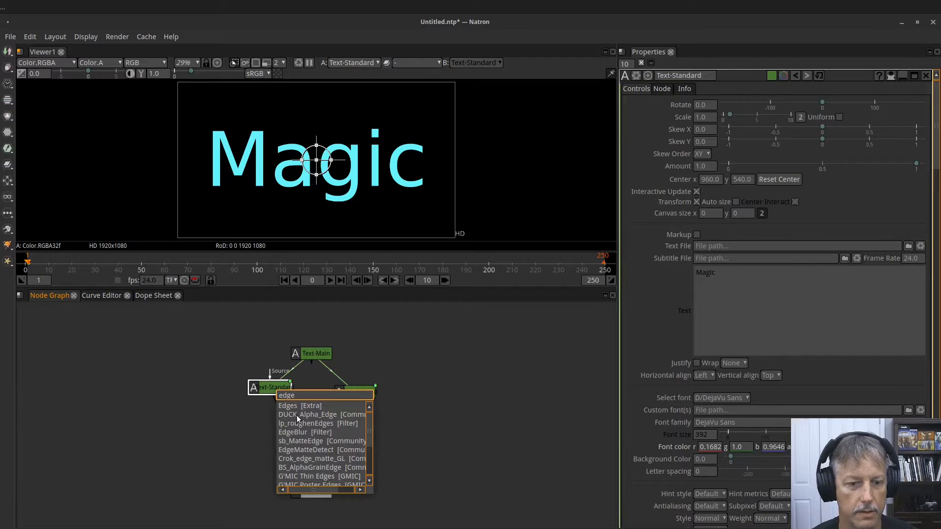
click(294, 407)
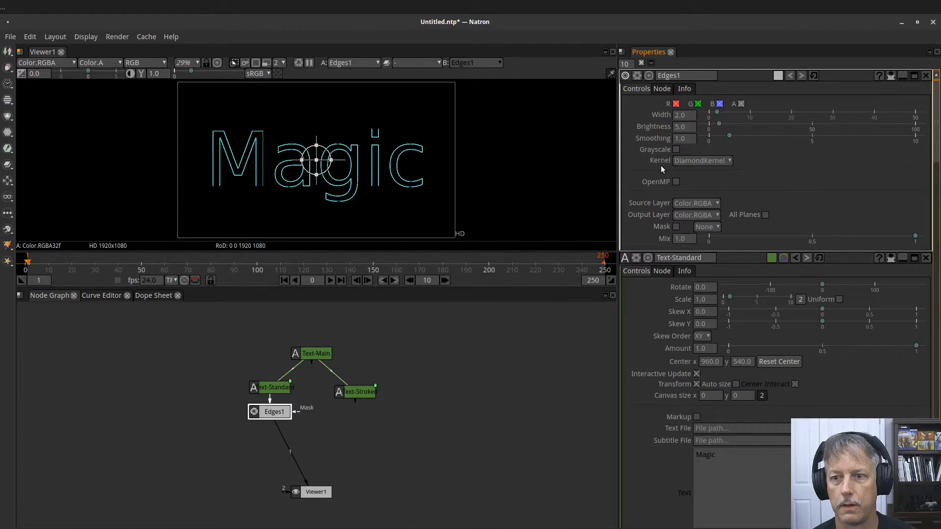
- Set the kernel of Edges1 to ConvexHullKernel and its smoothing to about 3.46
click(712, 162)
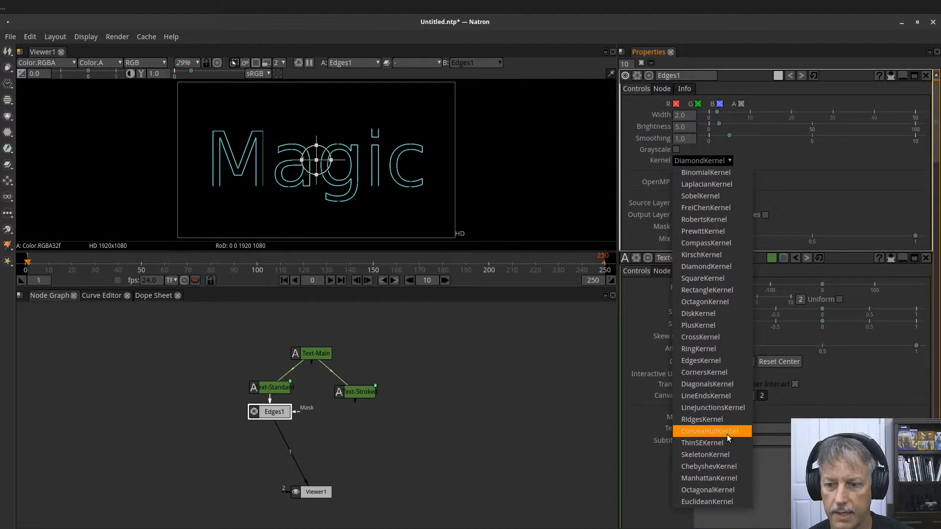
click(709, 430)
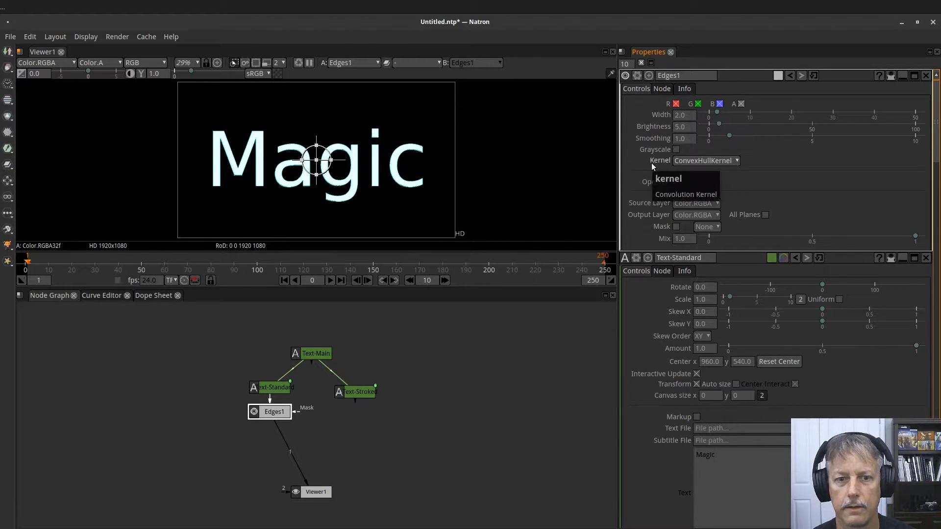
scroll(388, 166, up, 3)
scroll(388, 167, up, 4)
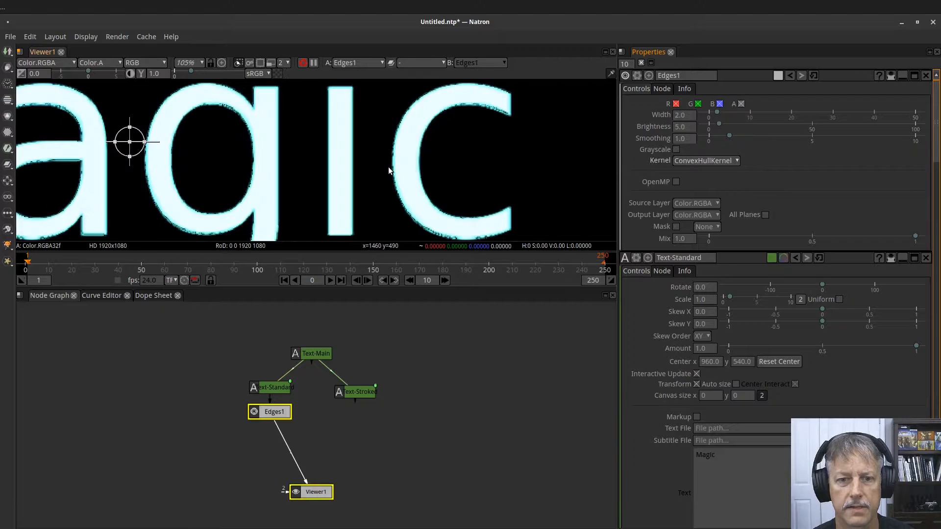
scroll(388, 167, down, 3)
drag(729, 136, 780, 141)
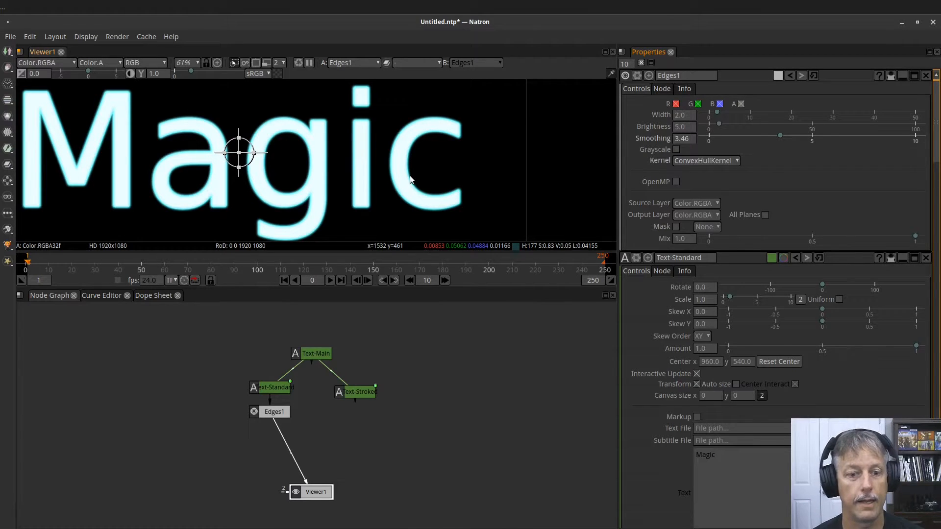
- Set the font color of Text-Standard to a more saturated cyan with red 56, green 252 and blue 255
click(263, 388)
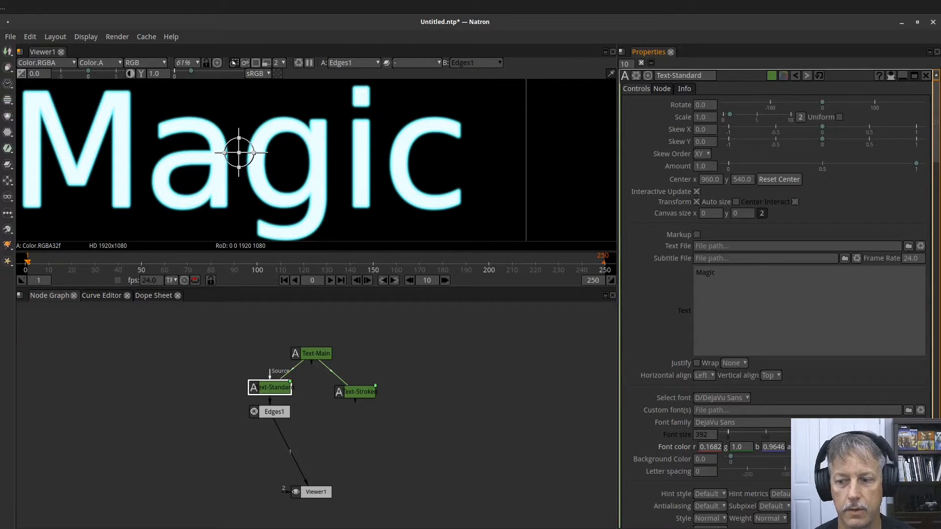
click(845, 446)
drag(499, 169, 738, 81)
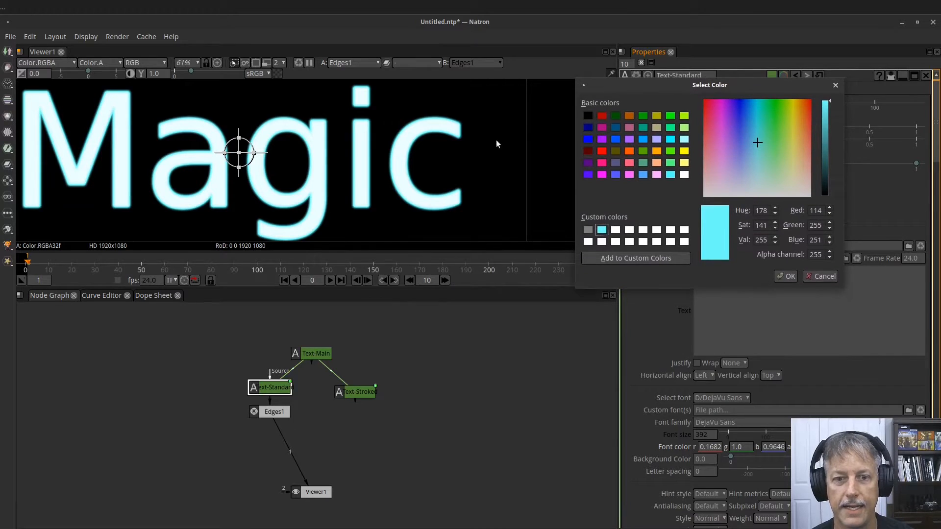
click(757, 126)
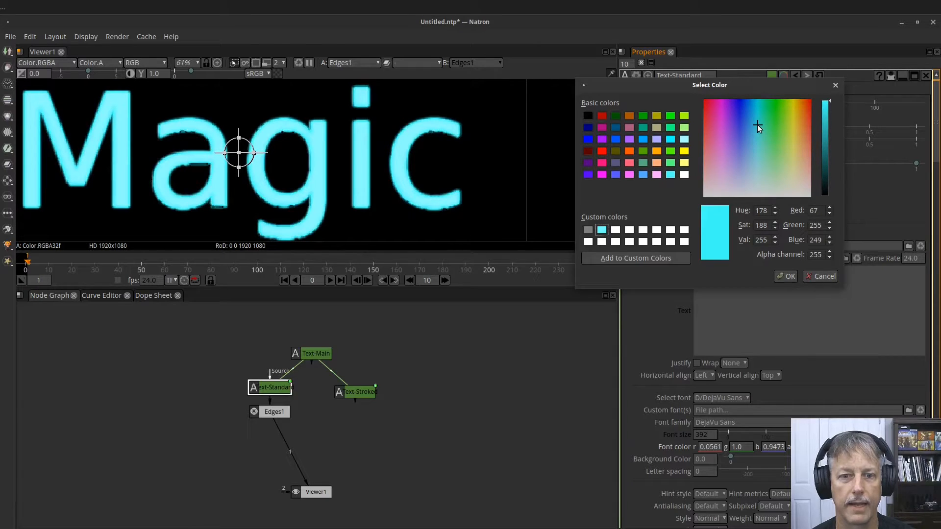
drag(757, 125, 756, 119)
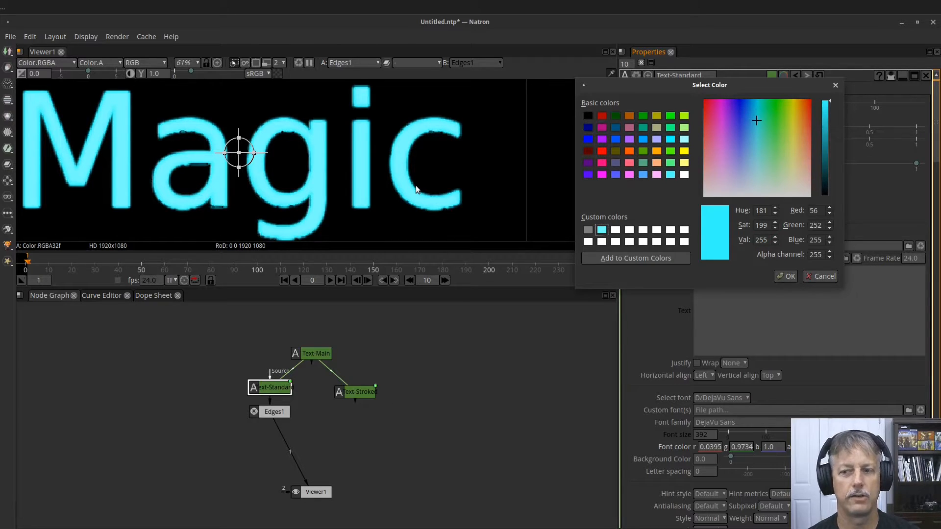
click(785, 276)
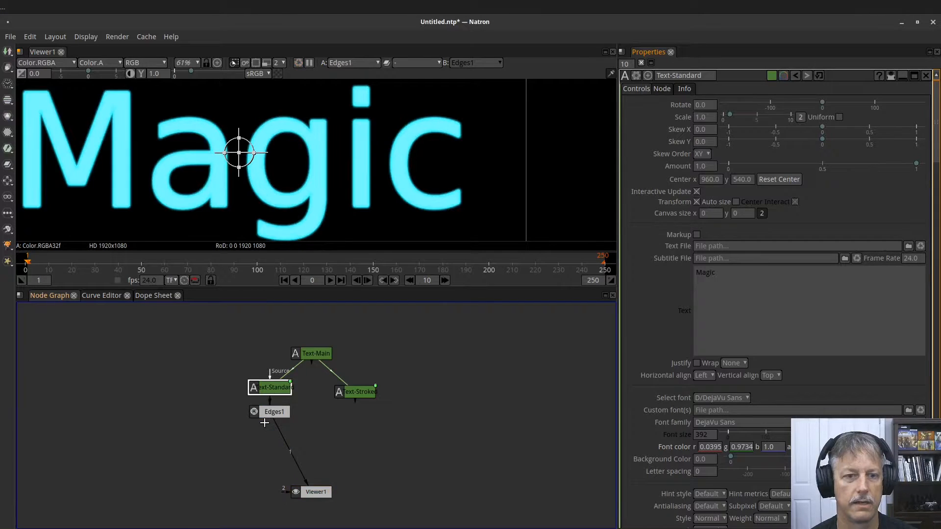
scroll(348, 178, down, 2)
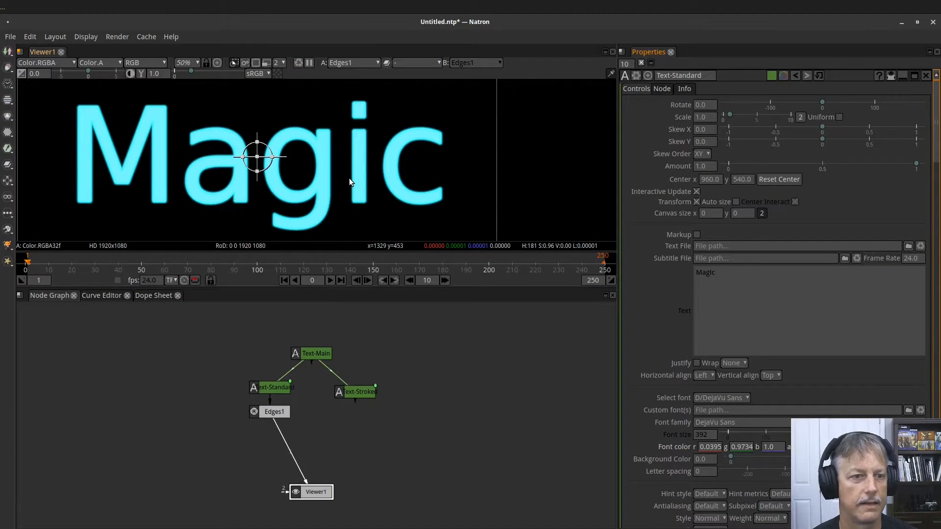
scroll(349, 177, down, 2)
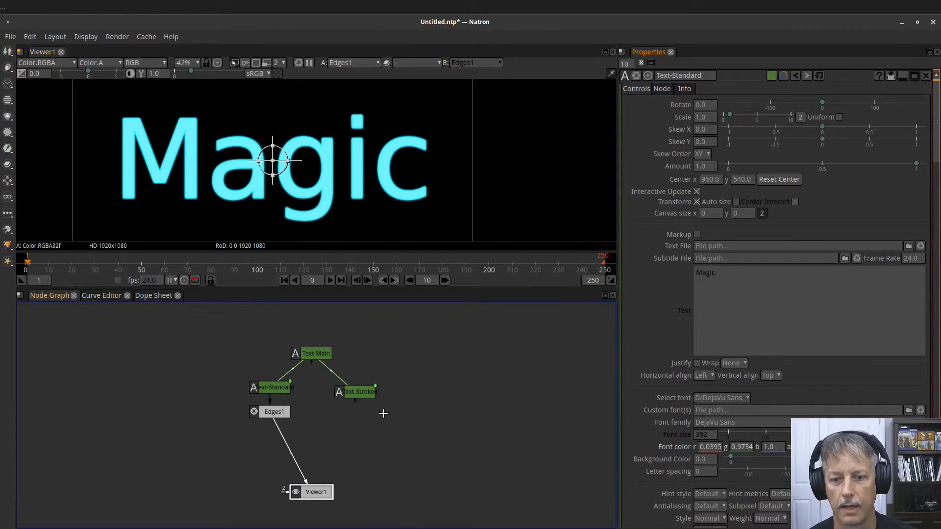
- Set the font color of Text-Standard to a softer light blue of about r 0.0908, g 0.8796, b 1.0
click(268, 388)
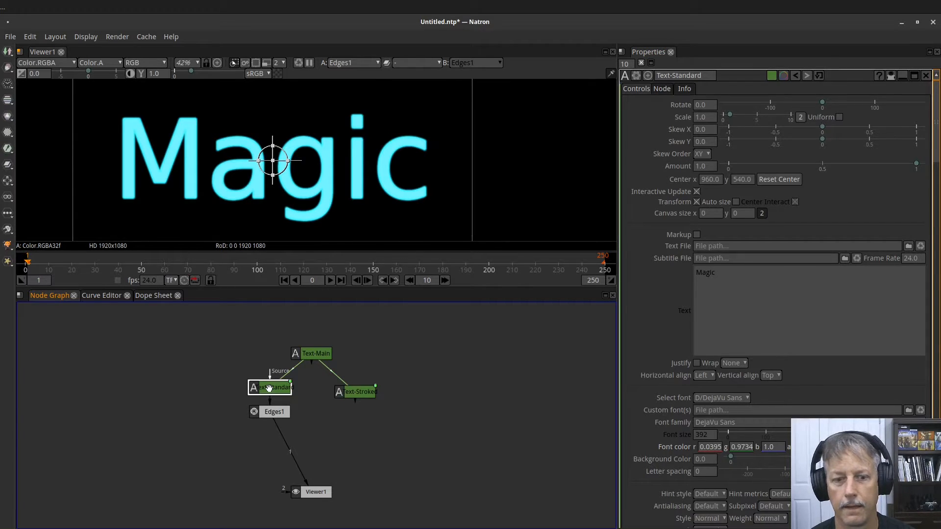
click(835, 447)
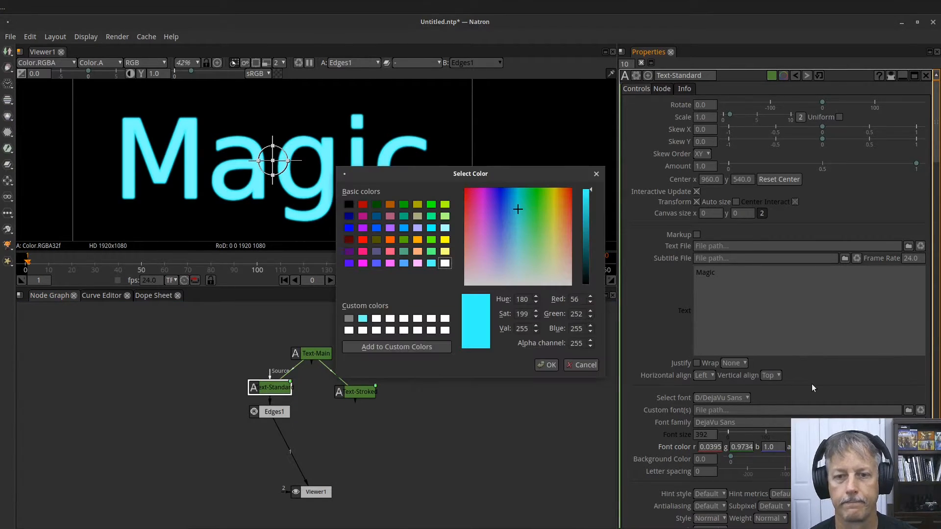
mouse_move(518, 222)
mouse_down()
mouse_move(519, 238)
mouse_move(512, 222)
mouse_up()
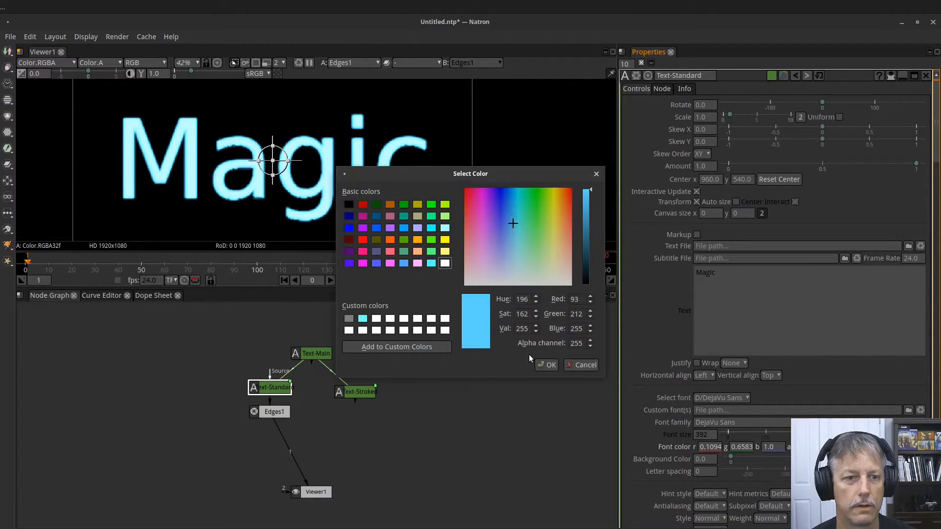
mouse_move(586, 206)
mouse_down()
mouse_move(589, 225)
mouse_move(587, 192)
mouse_up()
click(546, 365)
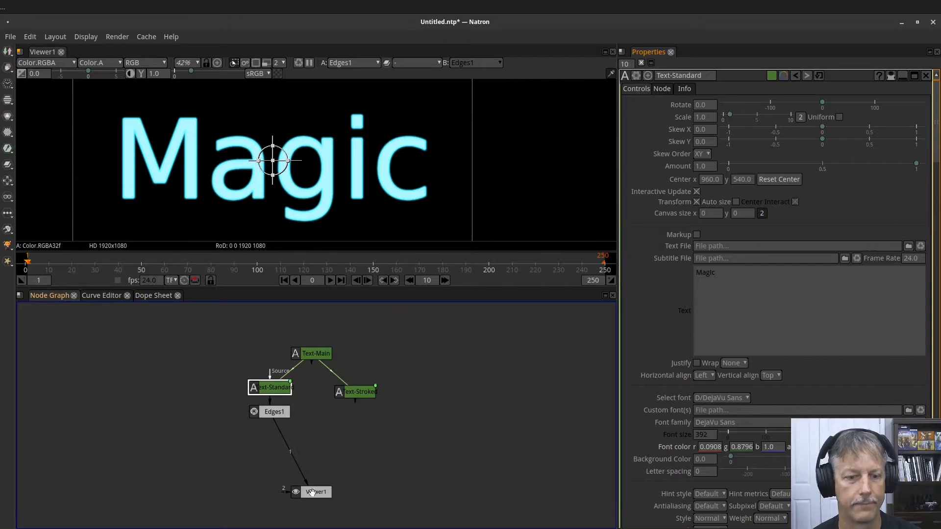
- Move Viewer1 further down in the node graph and reconnect its input from Edges1 to Text-Stroked
drag(326, 495, 350, 510)
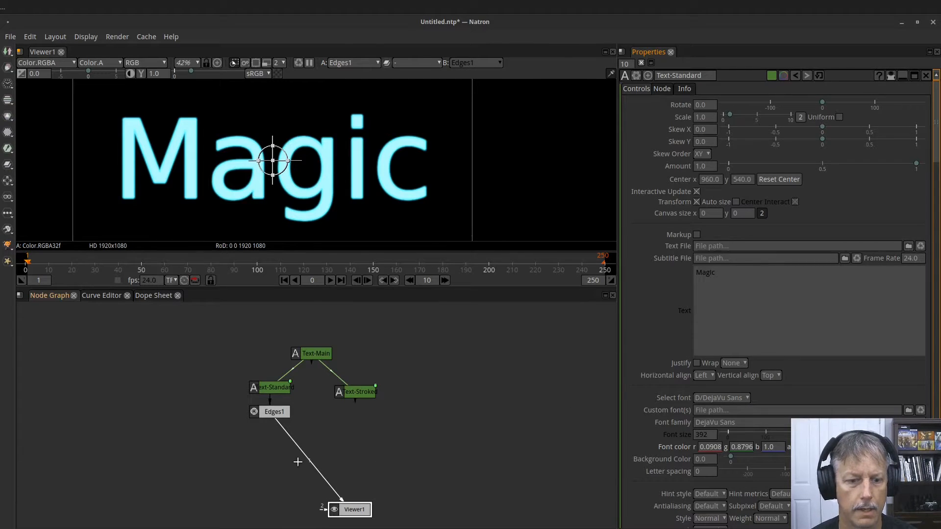
drag(303, 450, 301, 472)
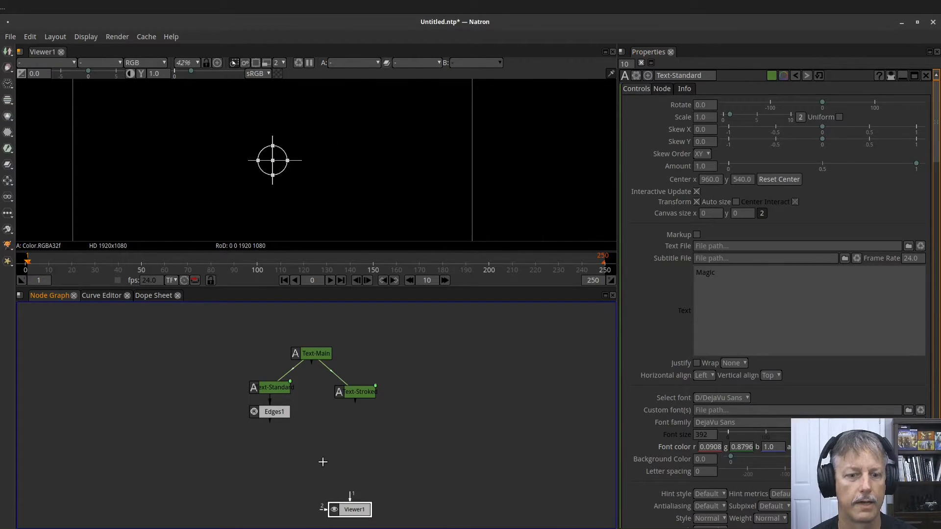
drag(349, 499, 355, 397)
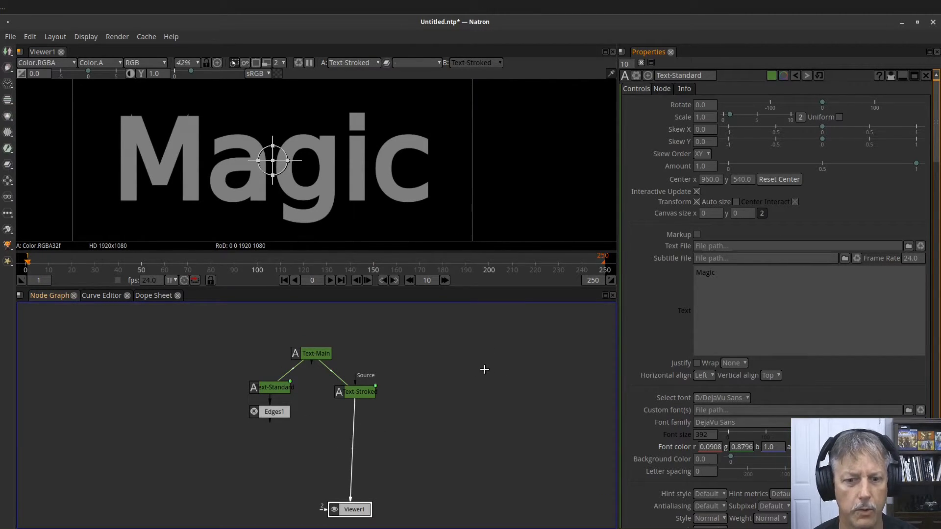
- Search the nodes for "senoi", add an unconnected SeNoise node and place it to the right of Text-Main
scroll(472, 377, down, 3)
drag(429, 352, 452, 379)
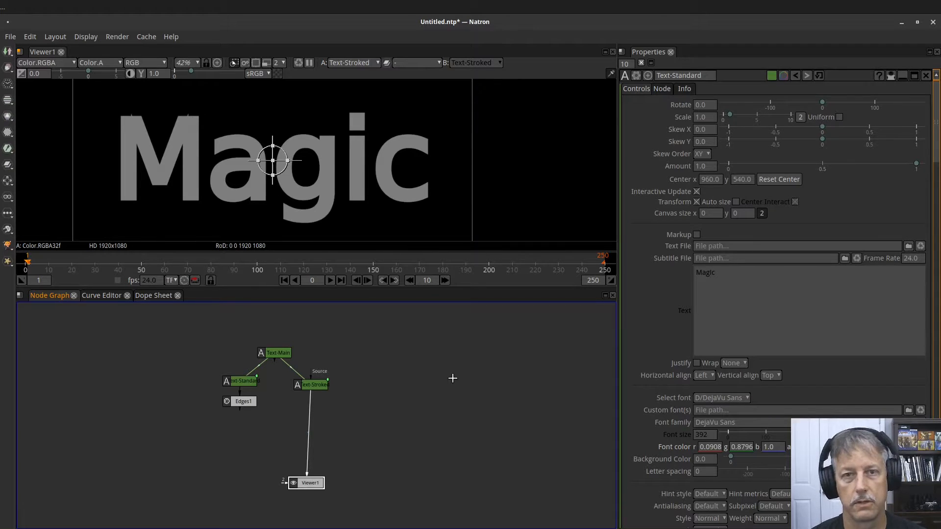
click(454, 380)
key(Tab)
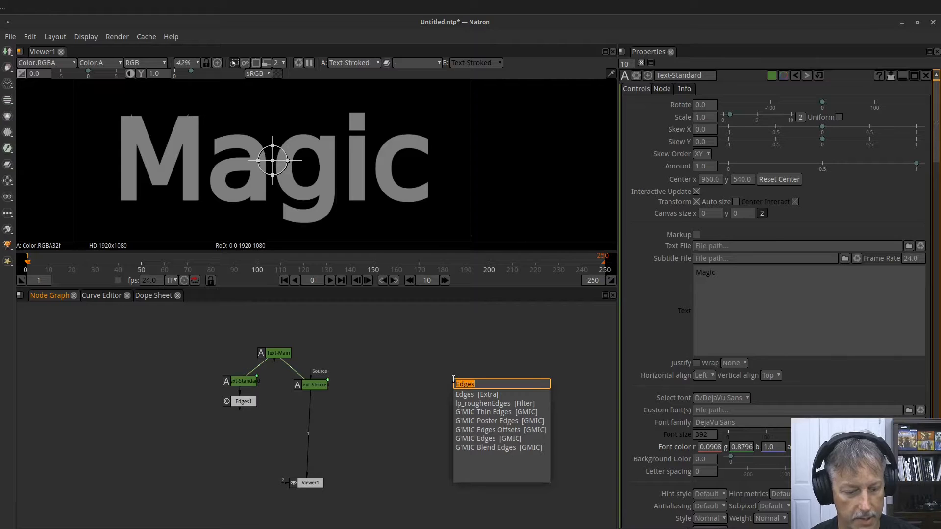
text(senoi)
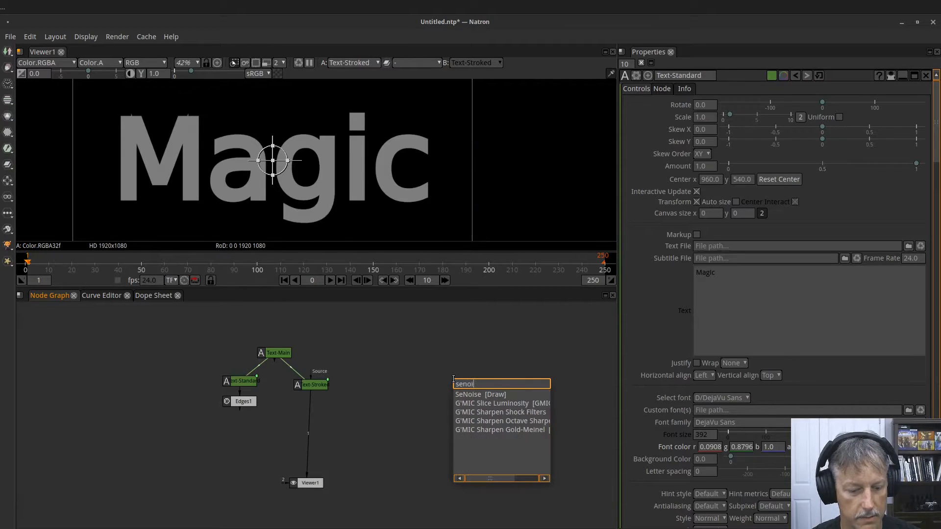
click(466, 395)
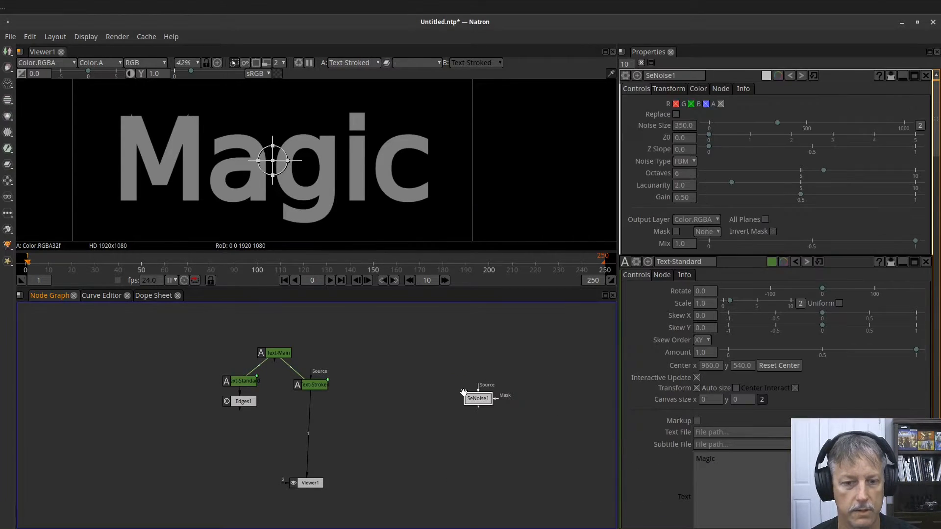
drag(486, 402, 408, 353)
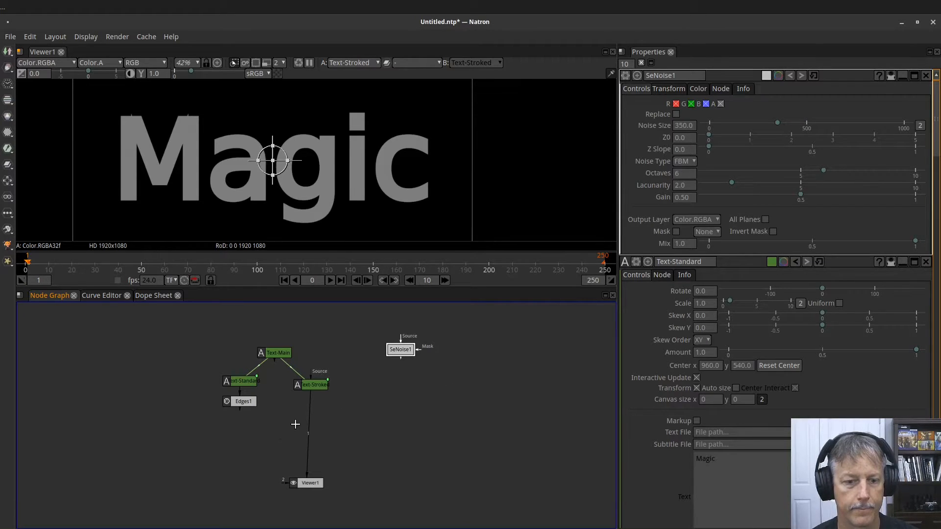
- Switch Viewer1's input from Text-Stroked to SeNoise1 and set the noise size to 47
drag(308, 420, 402, 350)
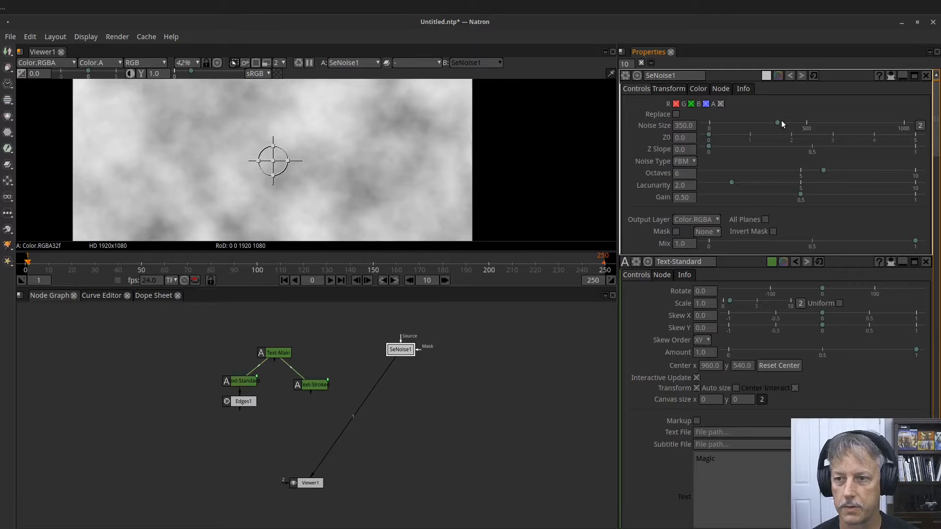
drag(781, 124, 719, 126)
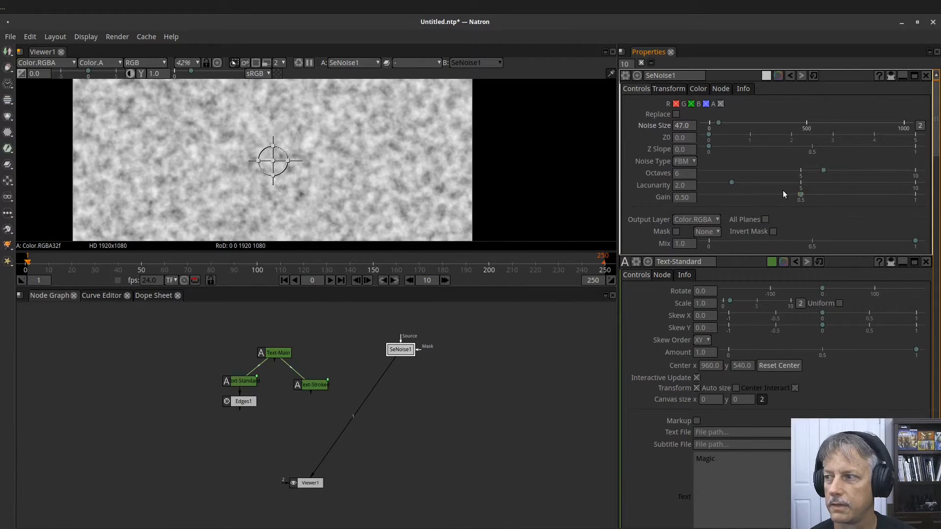
- Try the Turbulence and Voronoi noise types on SeNoise1 and return it to FBM
click(685, 164)
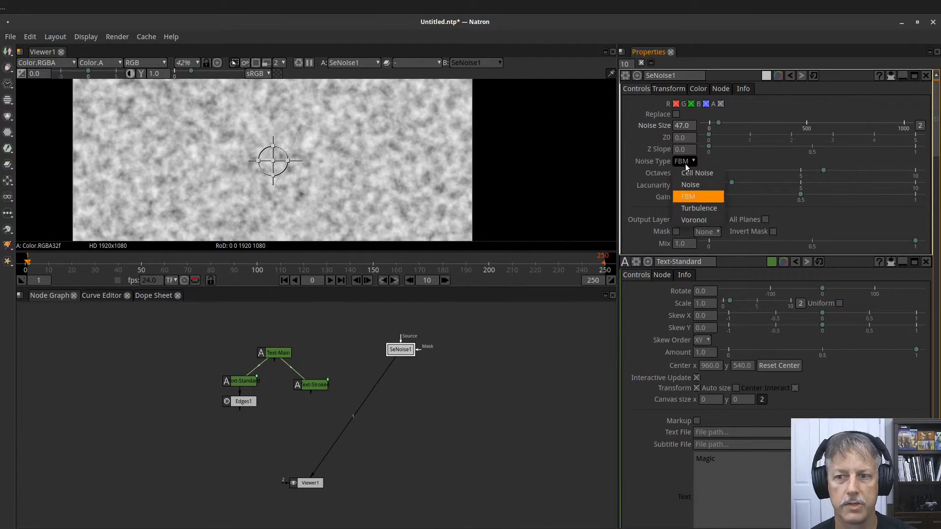
click(701, 205)
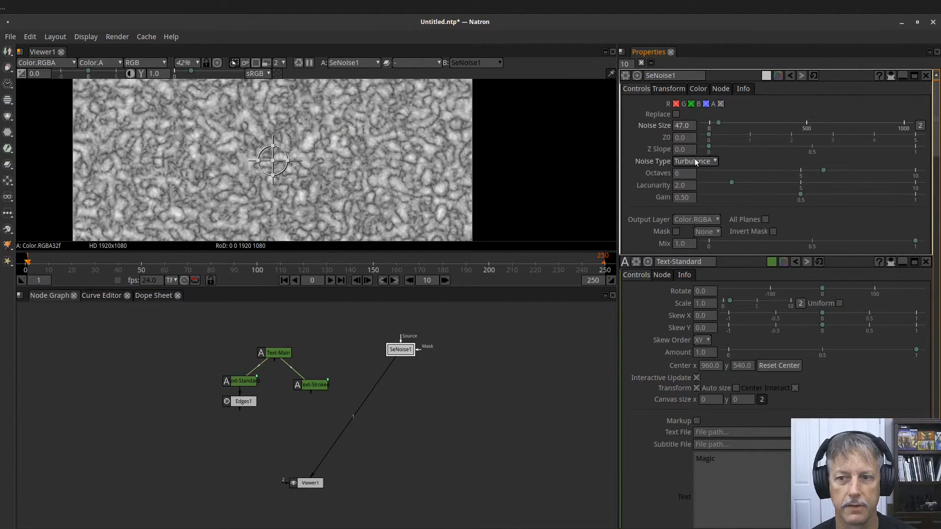
click(695, 161)
click(699, 219)
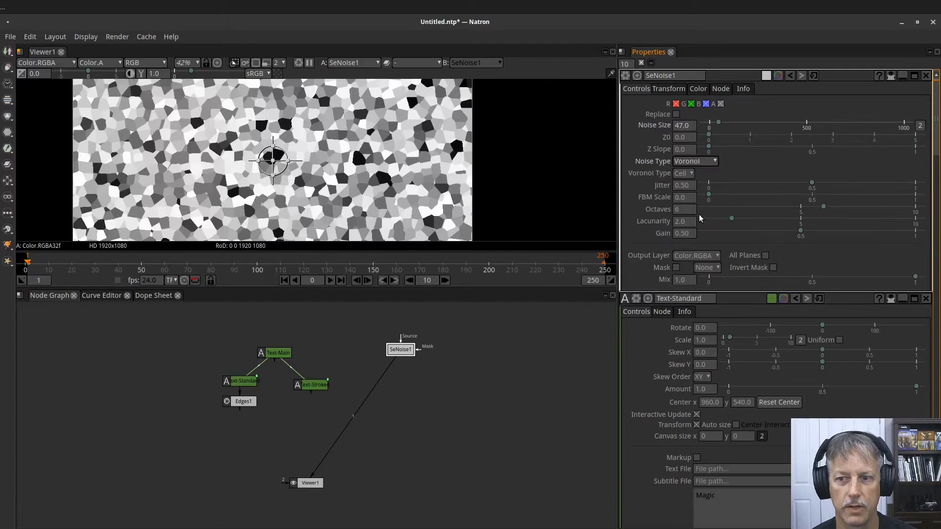
click(697, 163)
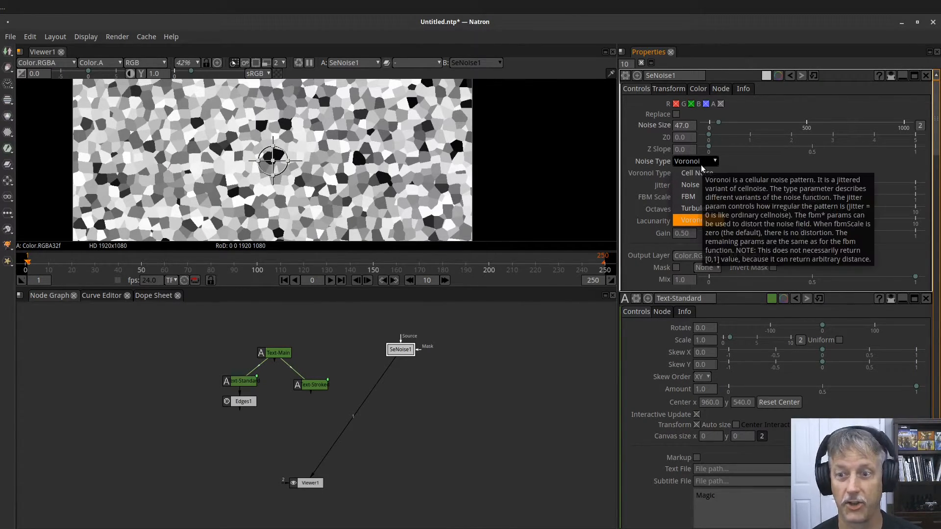
click(696, 197)
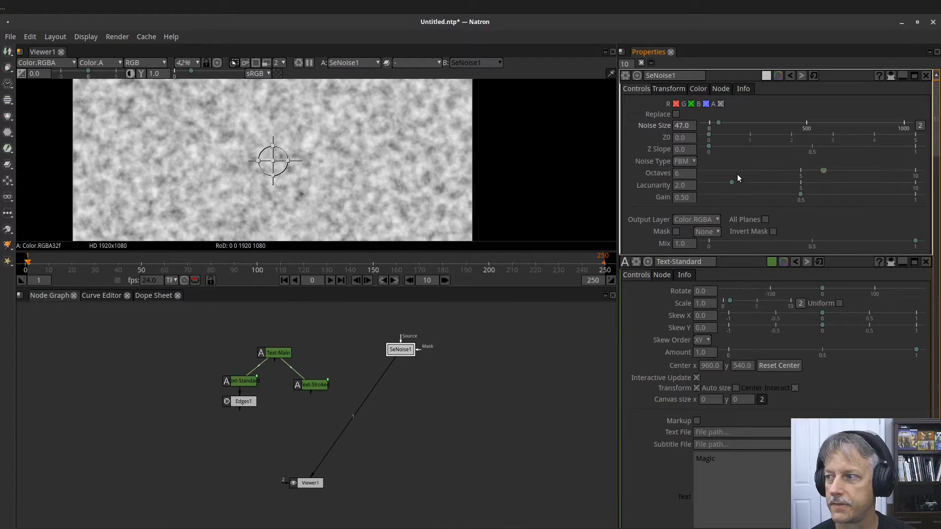
- Set SeNoise1's octaves to 4, lacunarity to about 1.89 and gain to about 0.209
drag(824, 170, 772, 170)
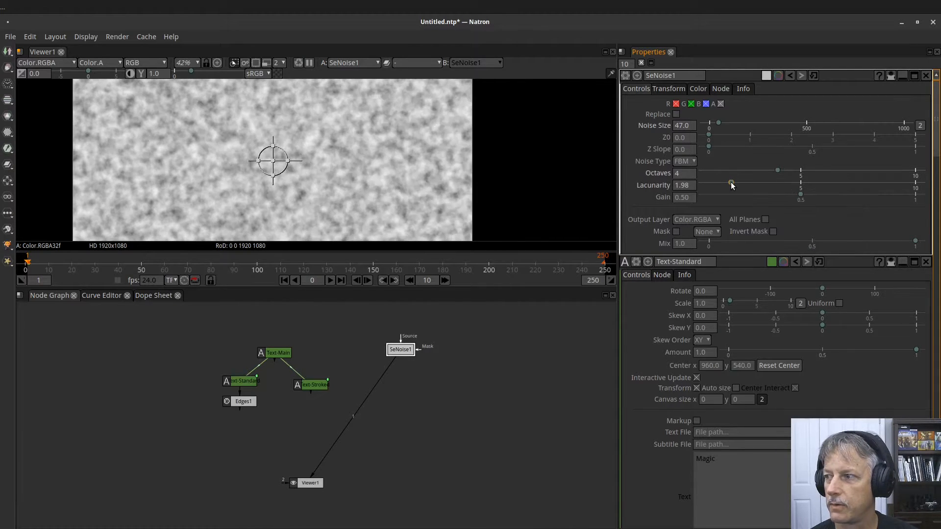
drag(732, 184, 729, 184)
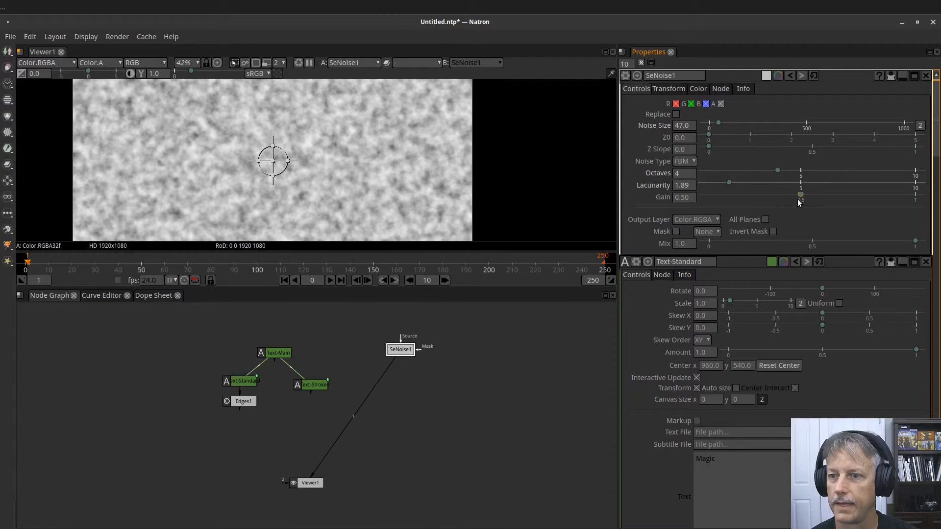
drag(798, 200, 735, 201)
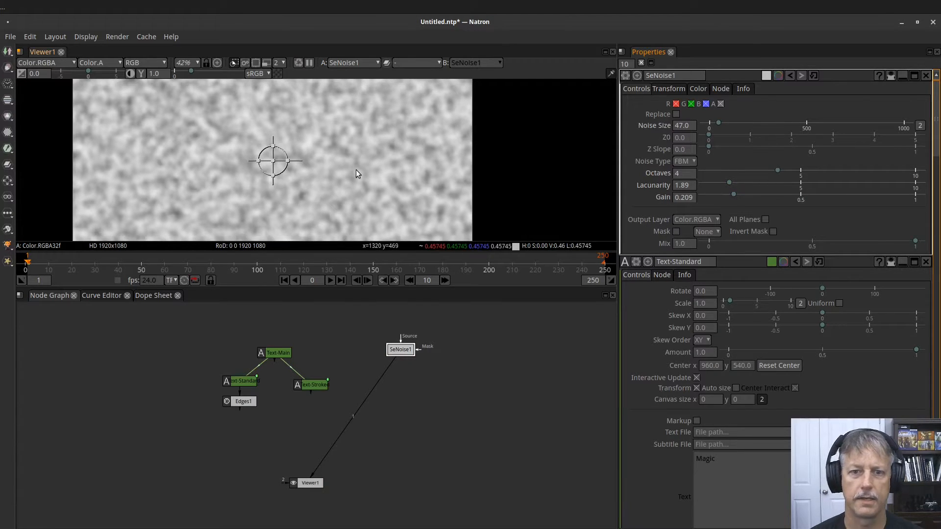
scroll(422, 164, down, 5)
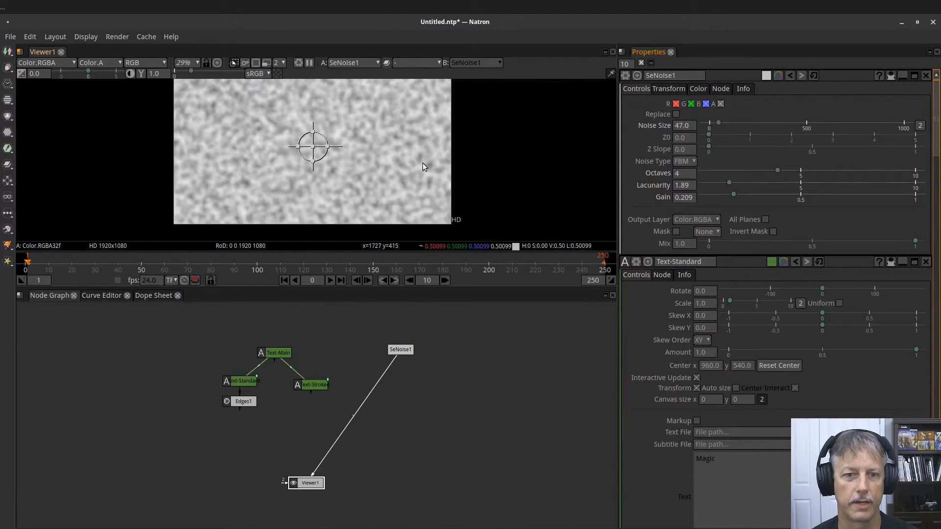
drag(420, 148, 418, 155)
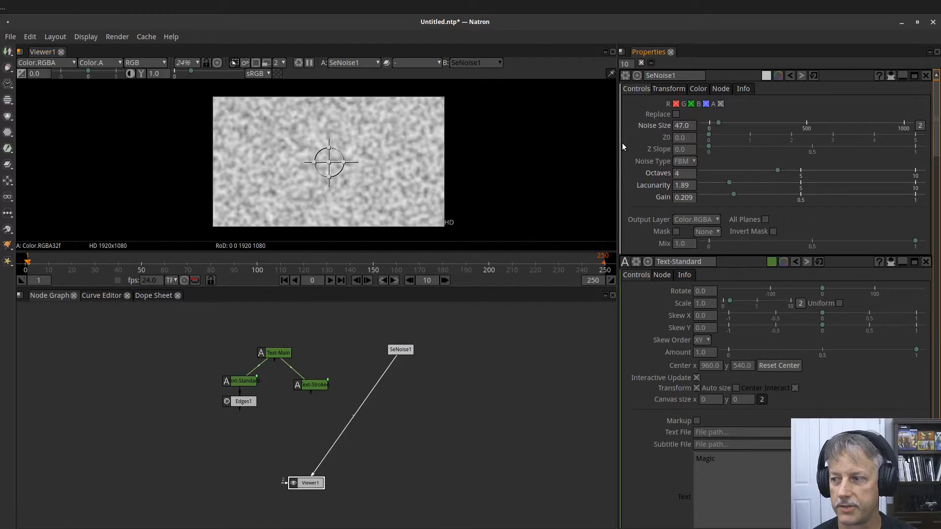
- Insert a Clamp node between SeNoise1 and Viewer1 and enable its MinClampTo option
drag(402, 350, 397, 345)
key(Tab)
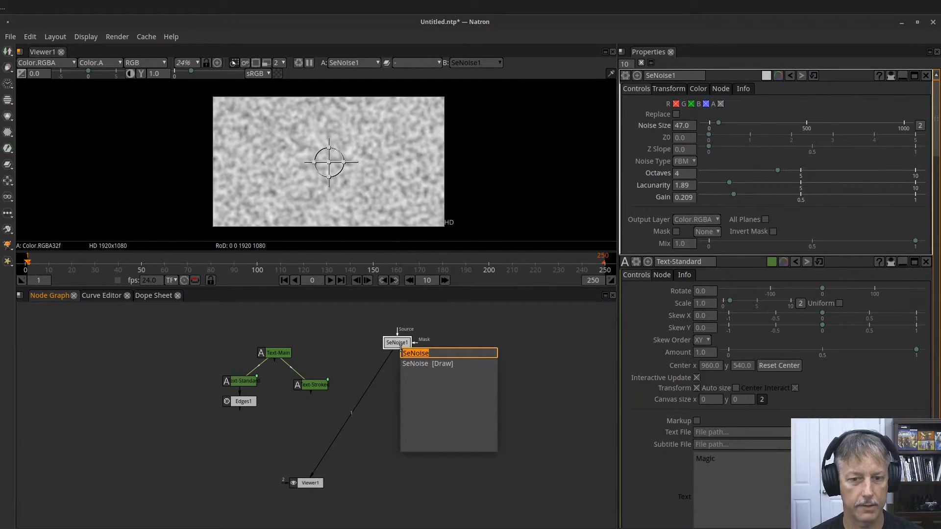
text(clamp)
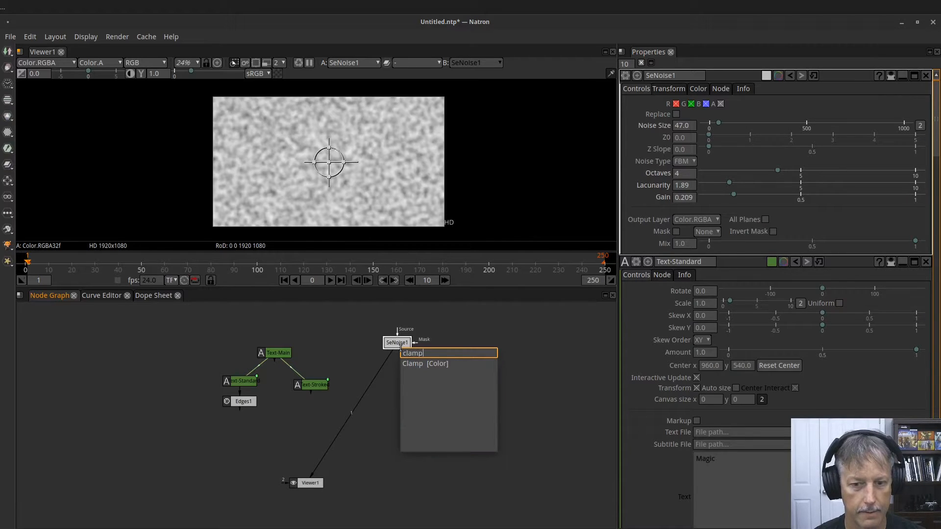
click(429, 364)
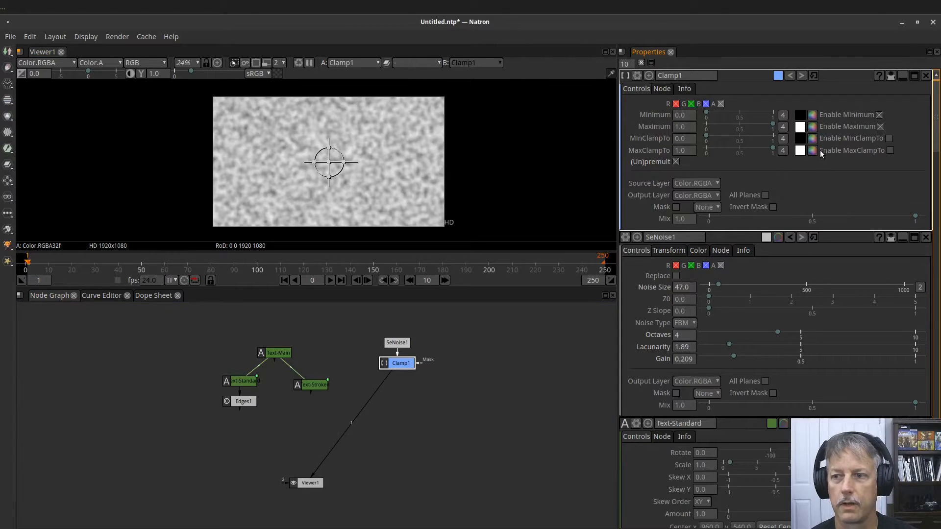
click(889, 138)
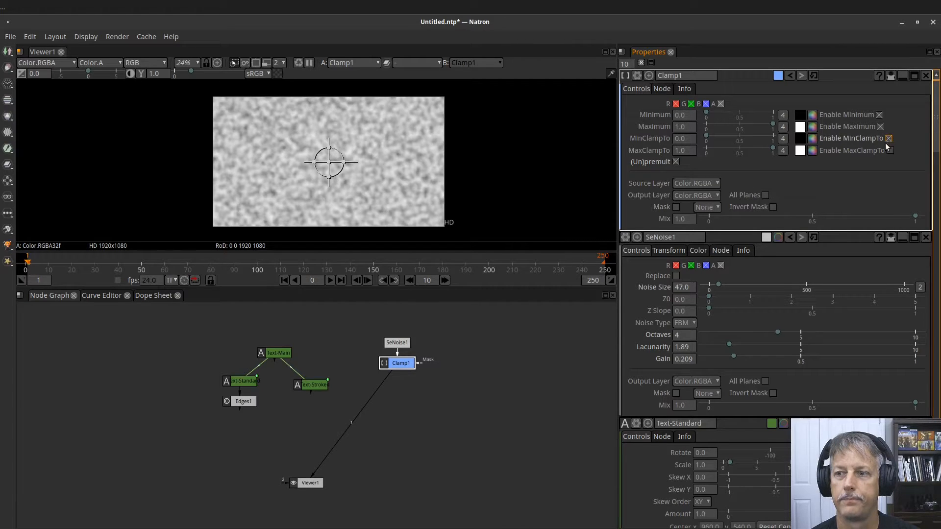
- Enable the MaxClampTo option on Clamp1 and raise its Minimum to about 0.676
click(890, 151)
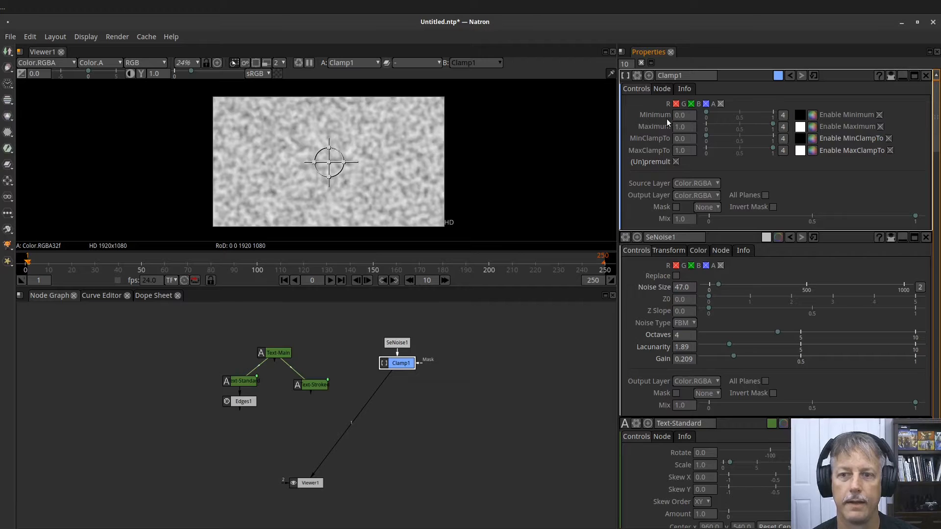
drag(706, 113, 748, 117)
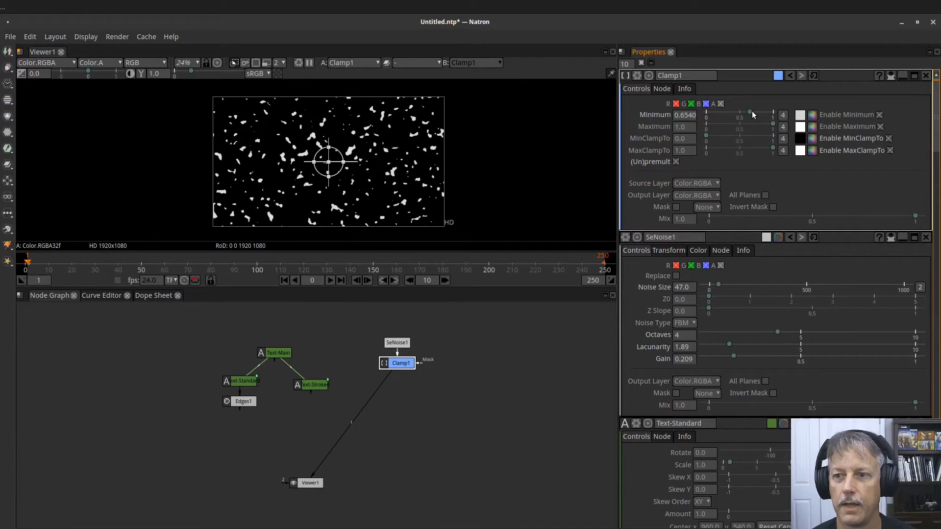
drag(753, 113, 752, 115)
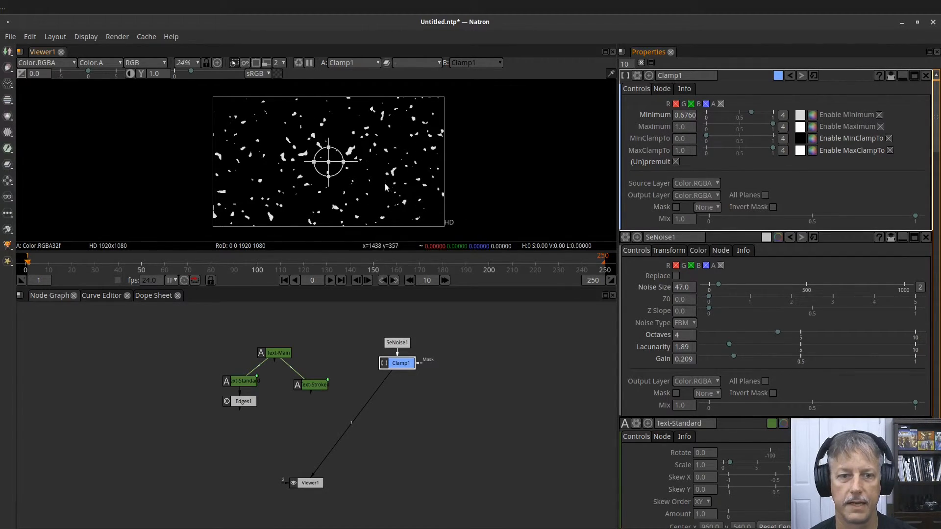
- Raise Clamp1's Minimum further to about 0.727 and set SeNoise1's noise size to 24
double_click(684, 139)
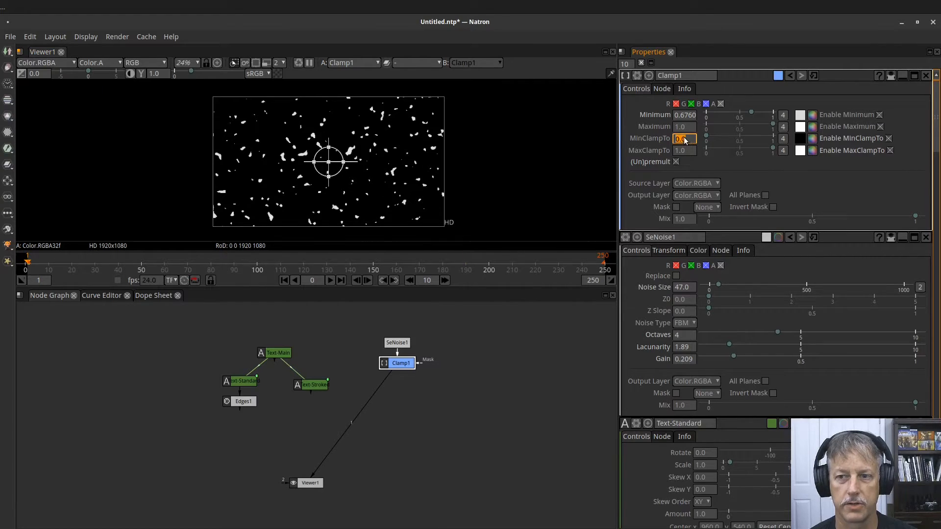
click(751, 113)
drag(751, 115, 755, 116)
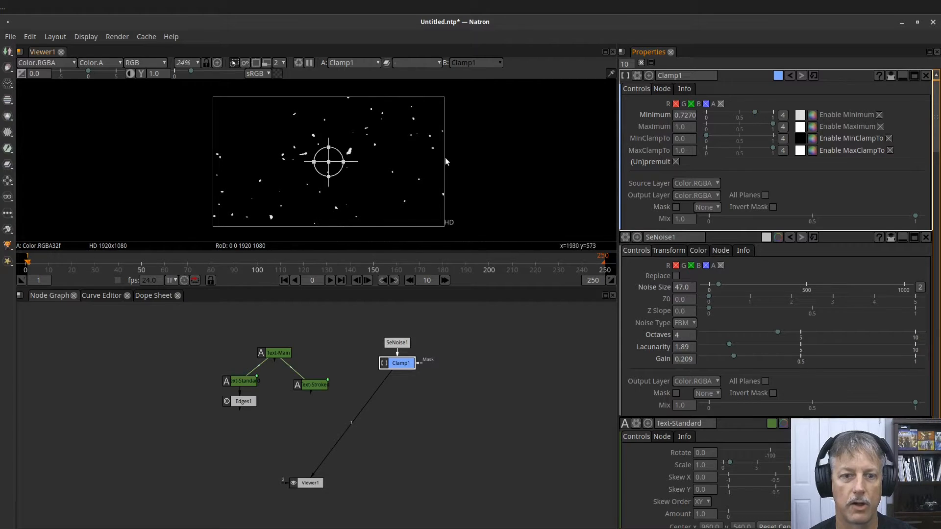
click(394, 343)
drag(718, 123, 714, 132)
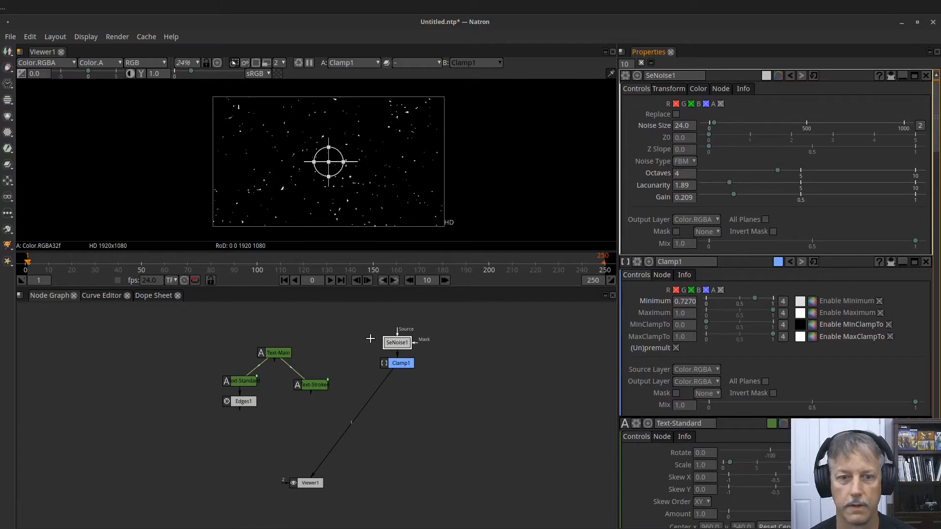
- Insert a Glow node between Clamp1 and Viewer1
click(406, 362)
key(Tab)
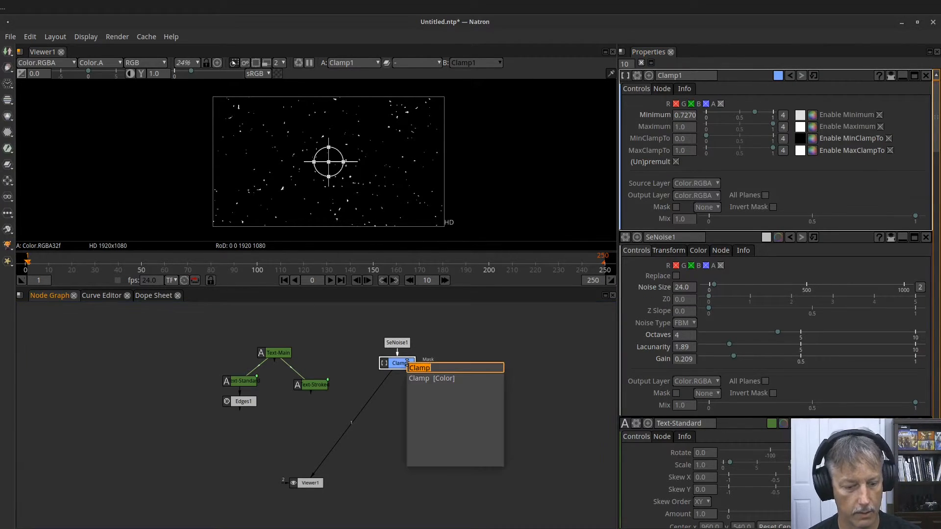
text(glow)
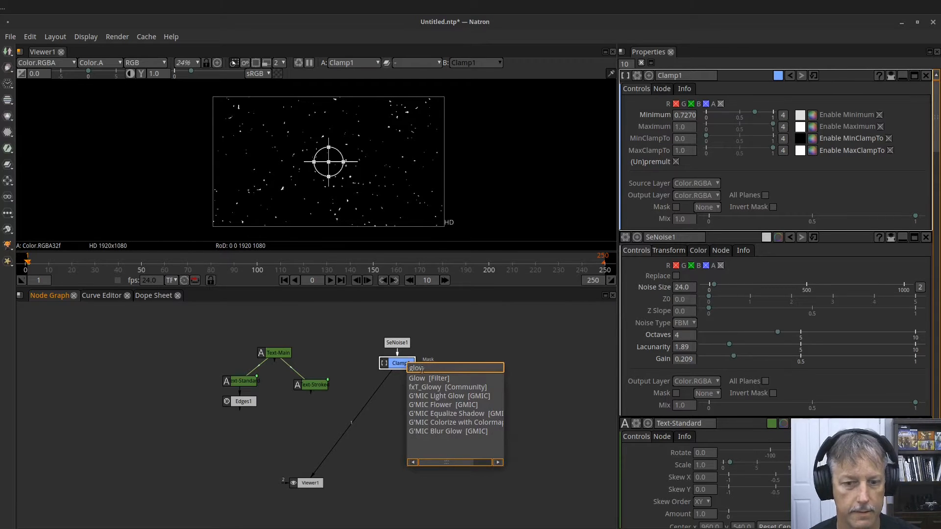
key(Return)
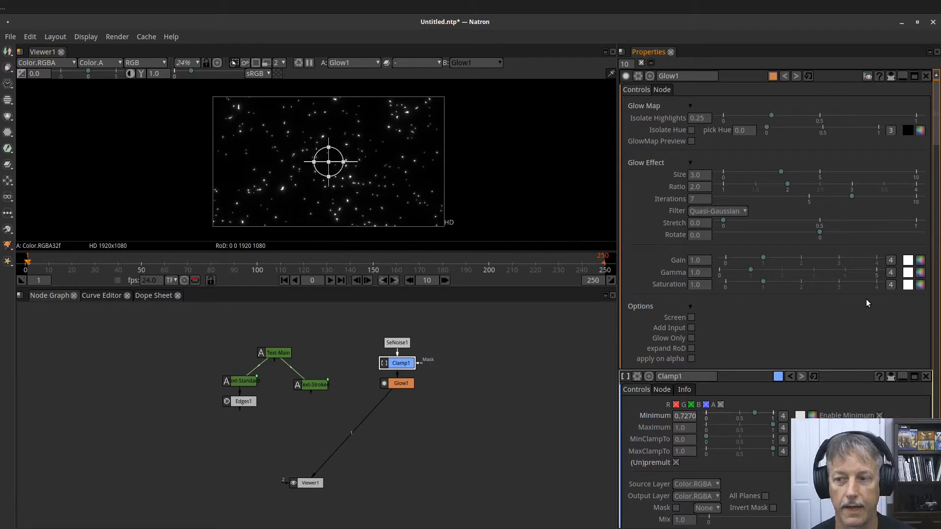
- Set Glow1's gamma colour to bright cyan with red 70, green 252 and blue 255
click(921, 274)
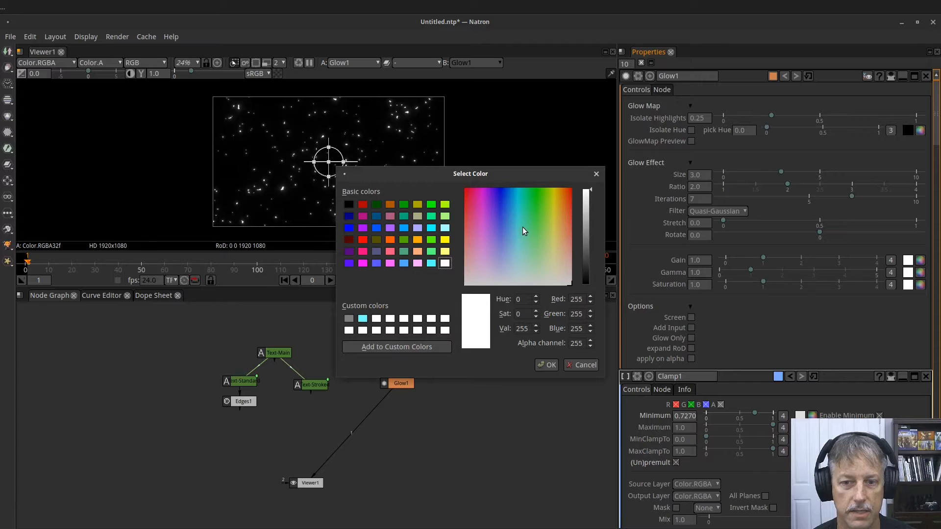
click(517, 214)
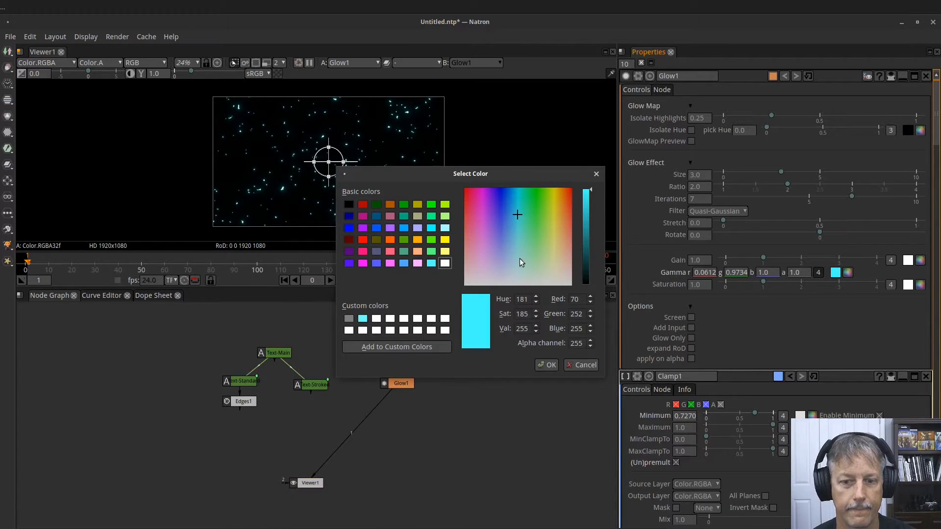
click(545, 365)
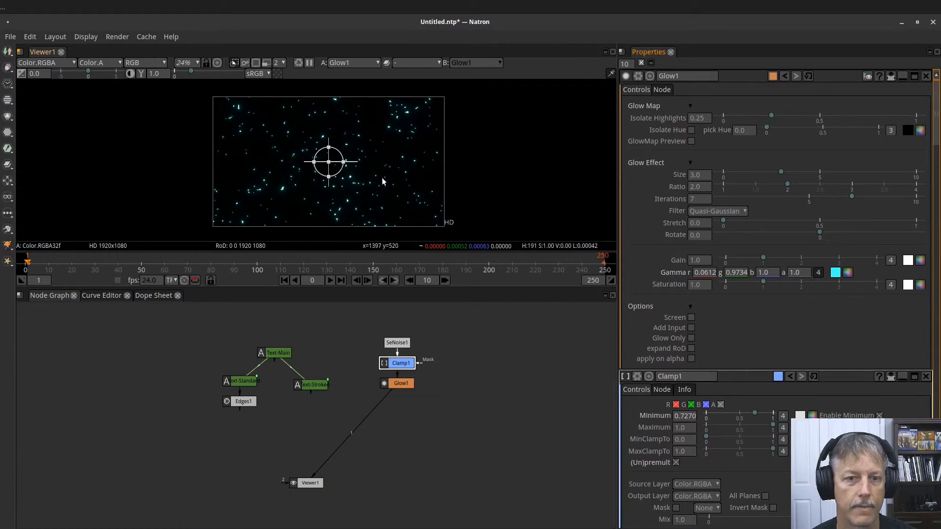
- Set Glow1's stretch to about 0.082 and its gain to about 2.11
click(701, 234)
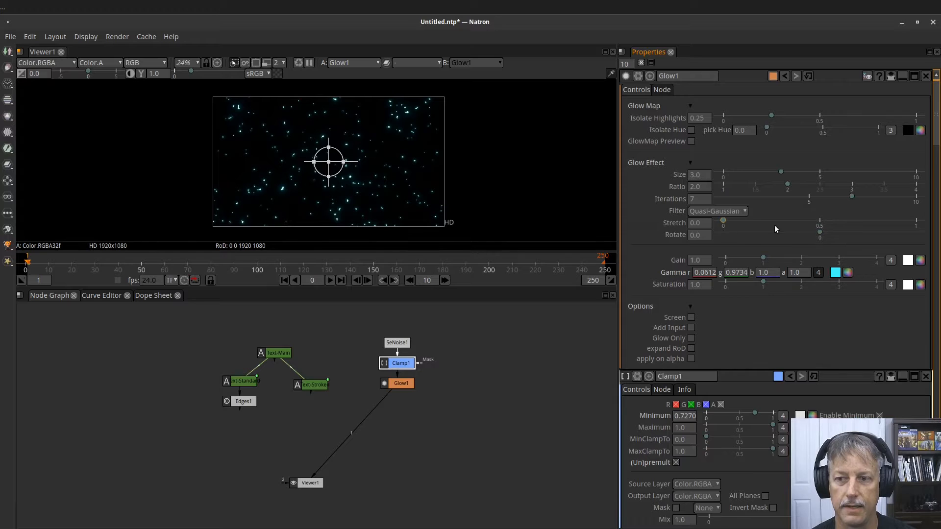
drag(725, 222, 739, 223)
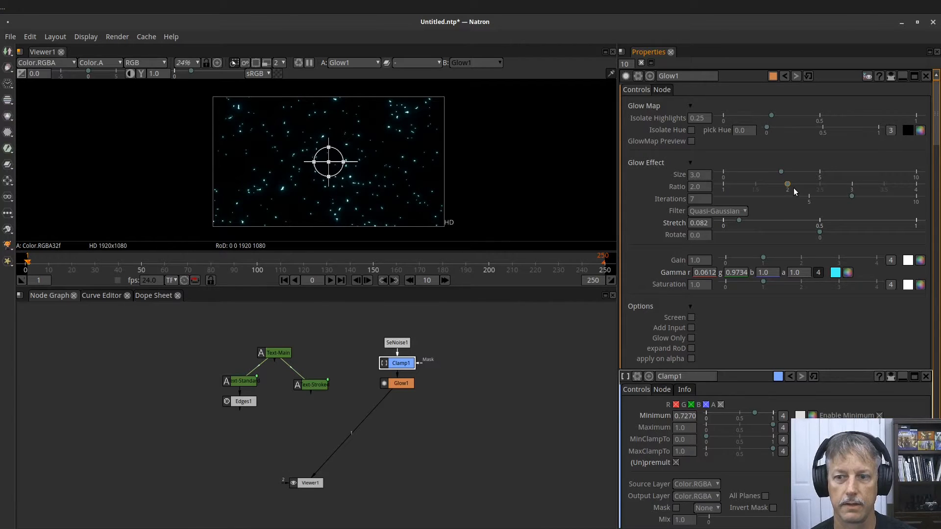
drag(763, 259, 805, 259)
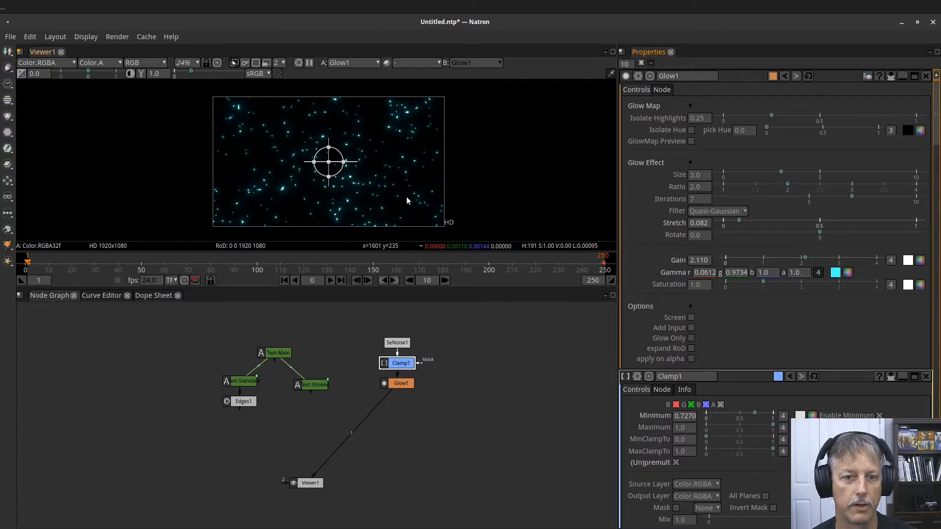
- Reduce SeNoise1's noise size to 19 and briefly play back the glowing specks
double_click(404, 343)
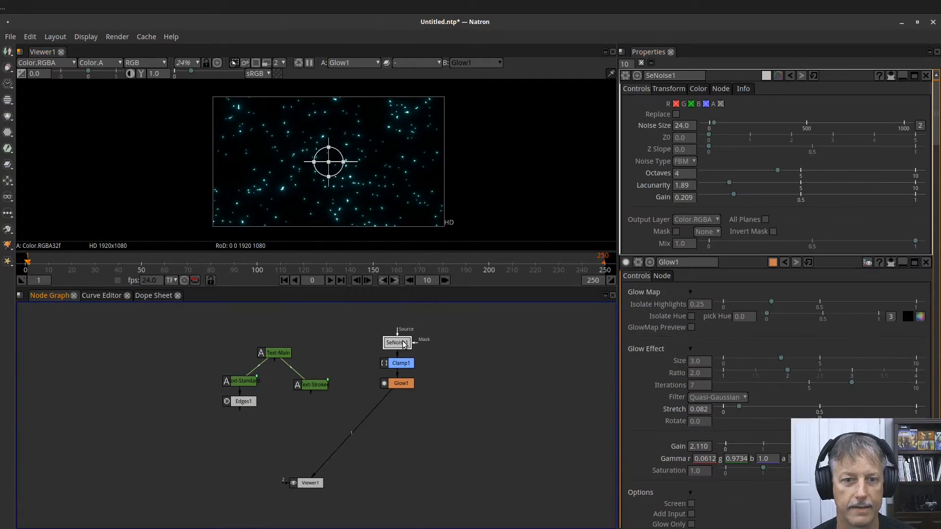
drag(715, 129, 714, 127)
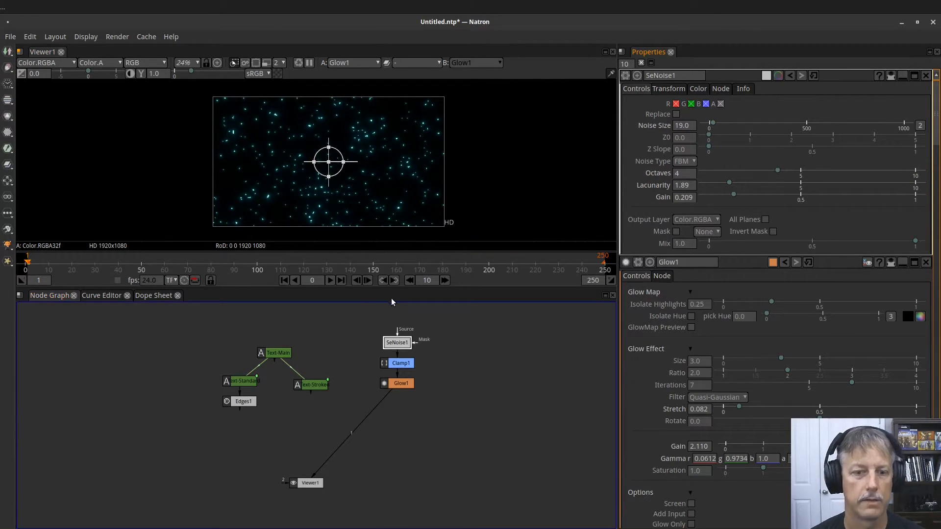
click(331, 283)
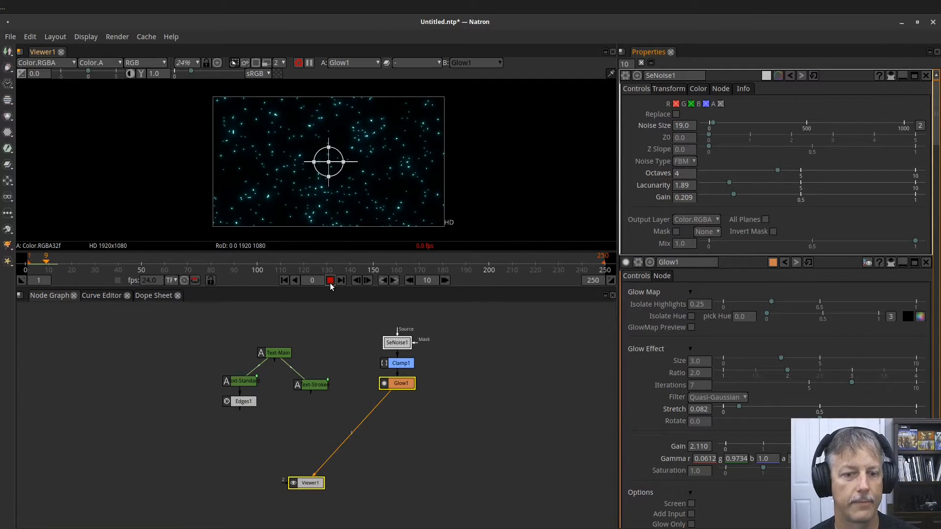
click(331, 281)
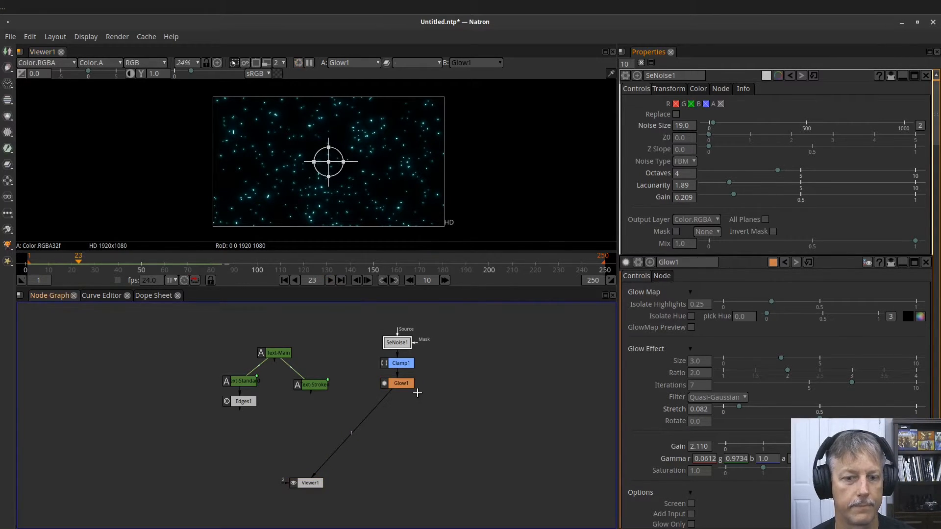
- Connect Viewer1 directly to SeNoise1 and play the timeline from the first frame to check the noise for motion
drag(385, 403, 389, 344)
click(284, 280)
click(330, 281)
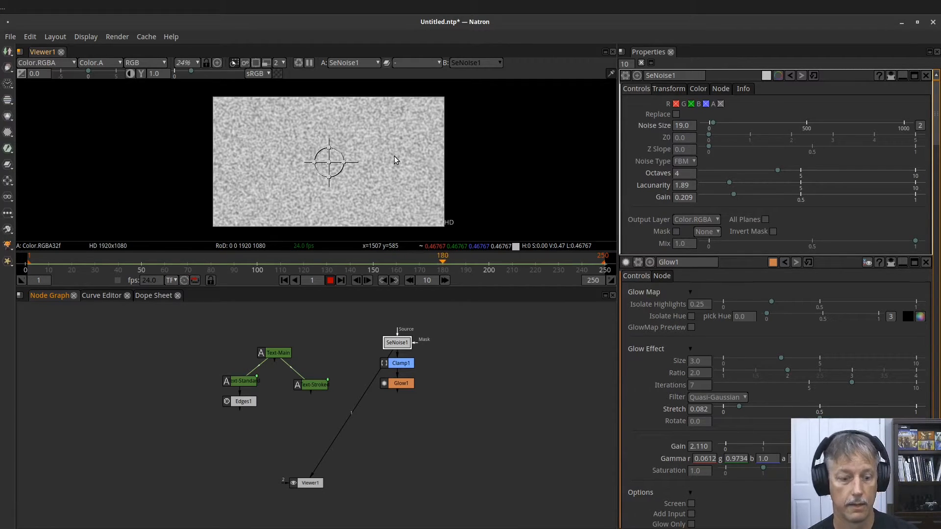
click(330, 280)
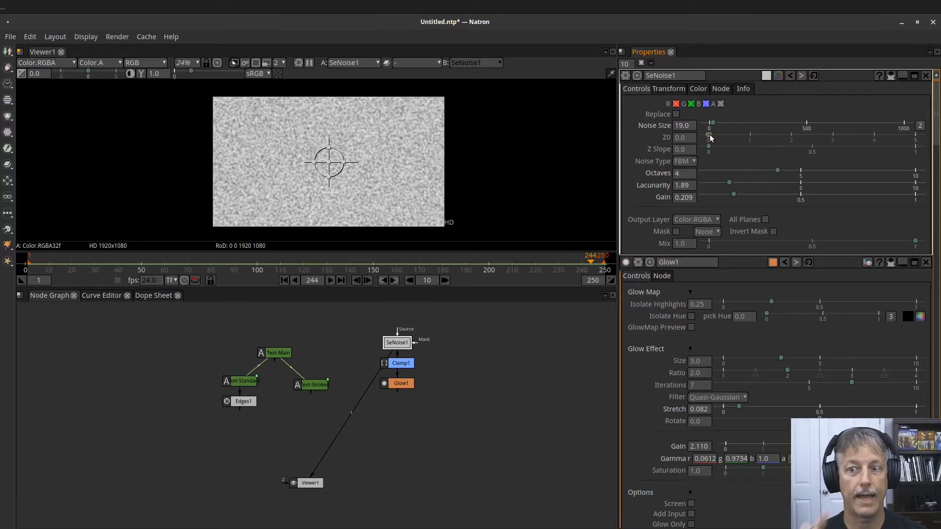
- Set SeNoise1's Z0 to 0.20 and keyframe it at frame 1
drag(710, 137, 714, 139)
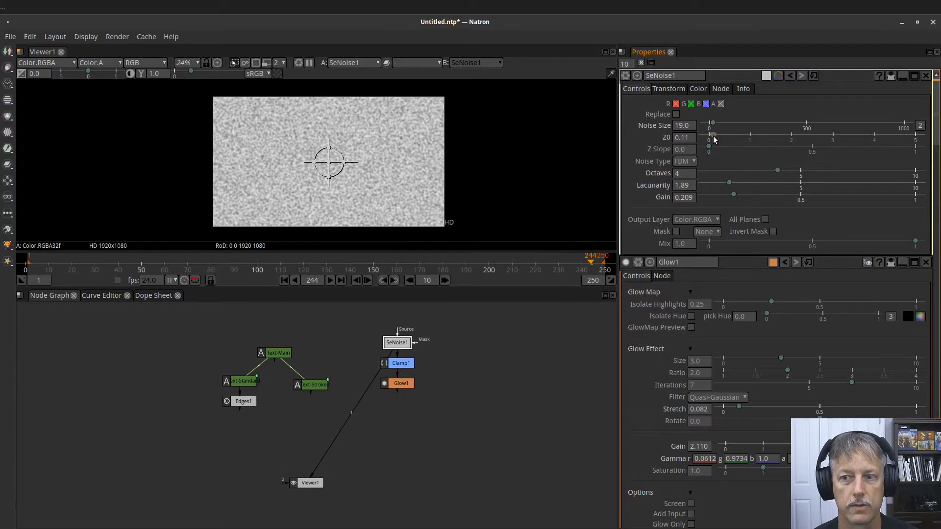
click(284, 281)
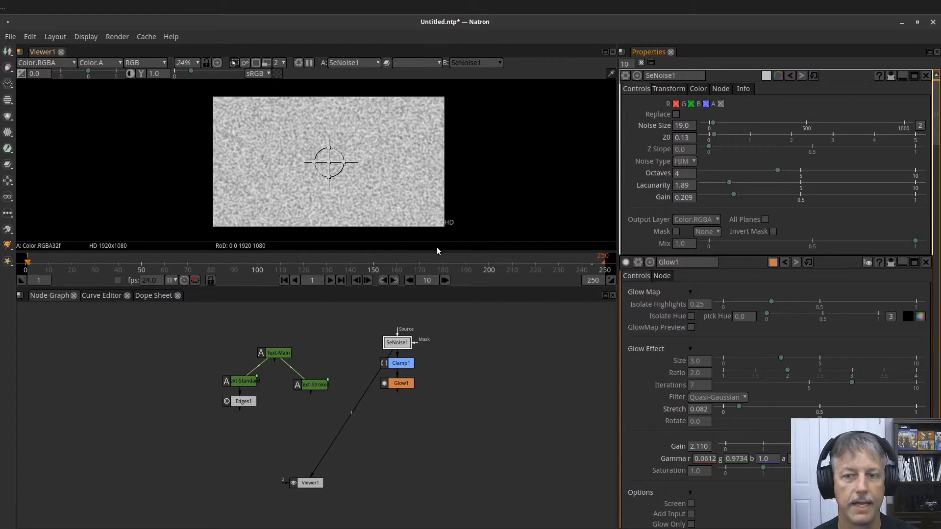
double_click(685, 137)
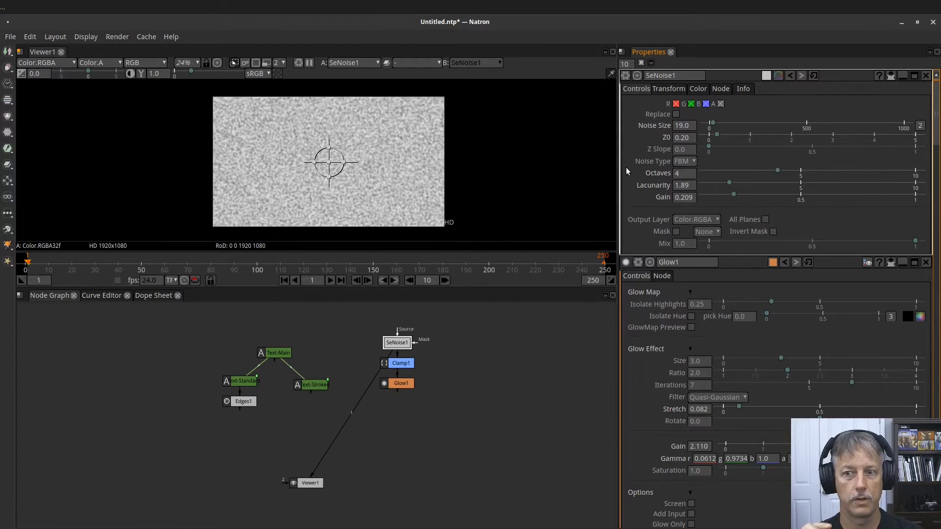
double_click(678, 138)
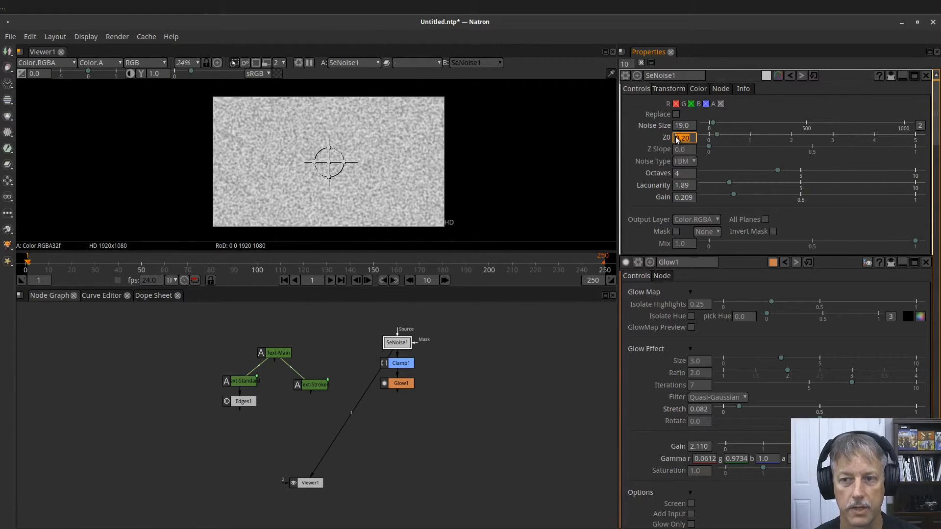
right_click(682, 141)
click(698, 143)
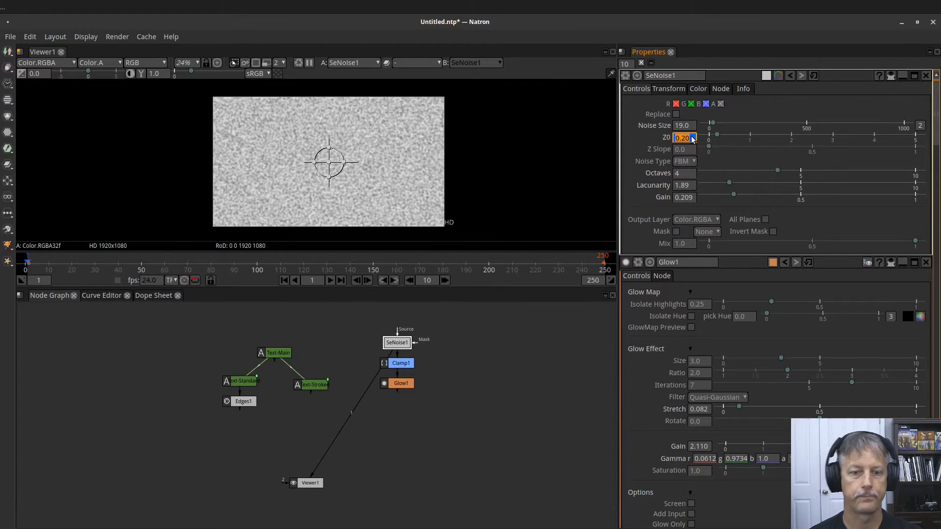
- Keyframe SeNoise1's Z0 at about 3.53 on frame 250 and play the noise animation from the first frame
click(341, 280)
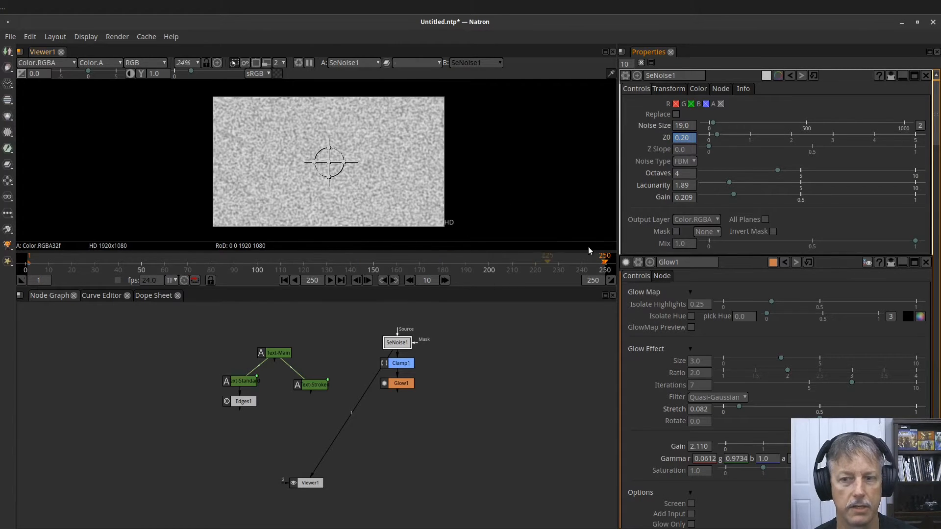
drag(721, 138, 855, 140)
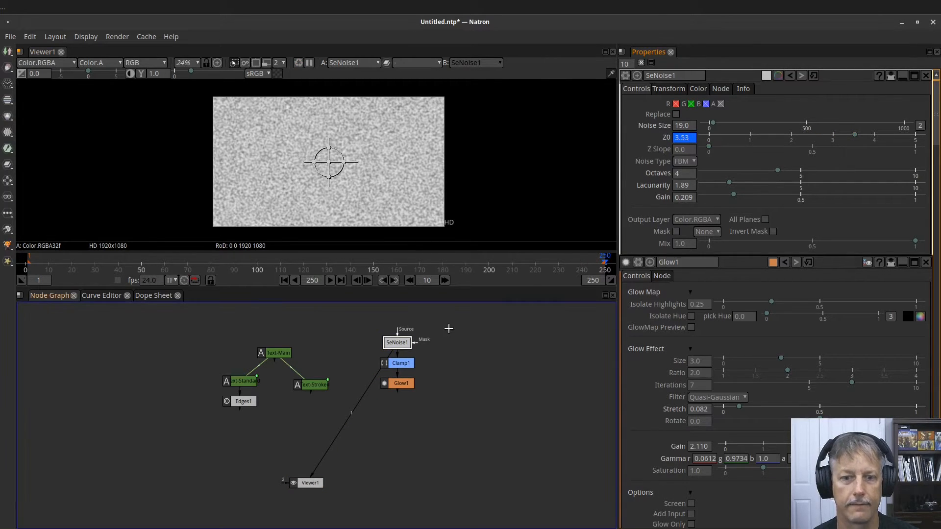
click(284, 280)
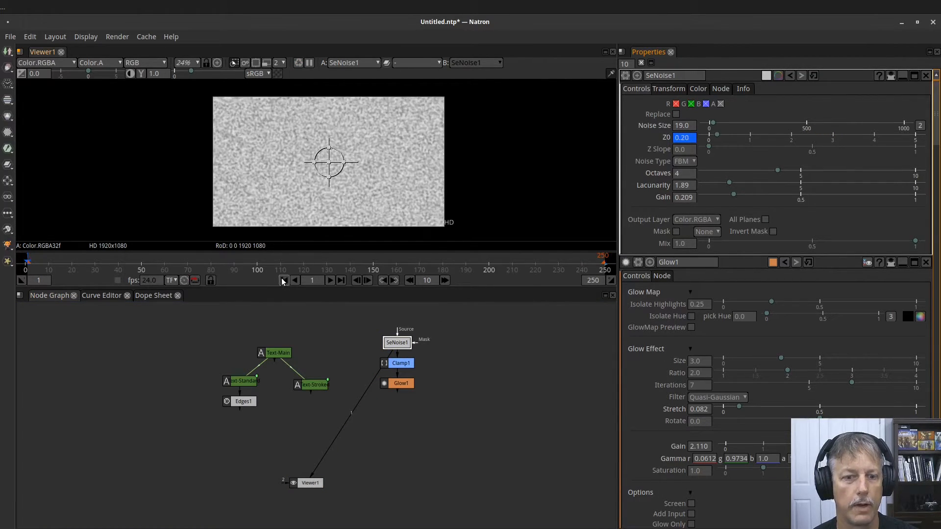
click(329, 281)
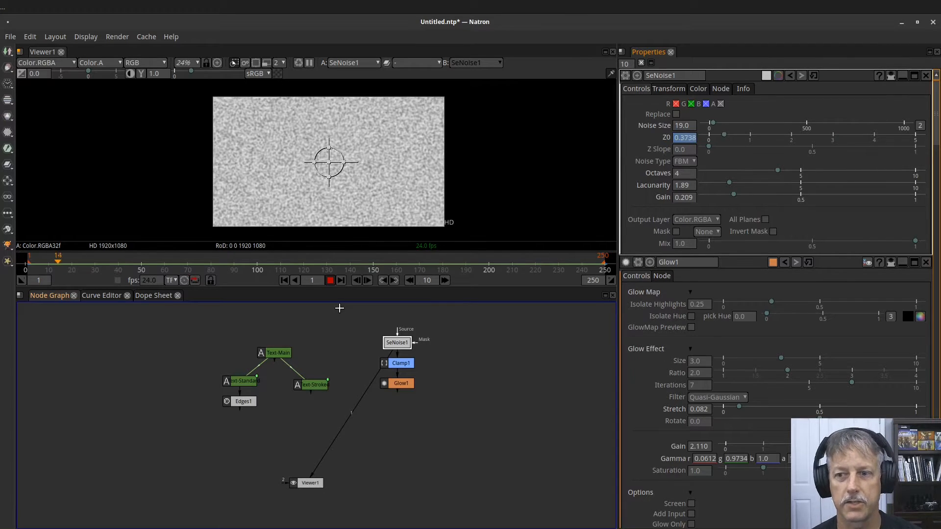
key(k)
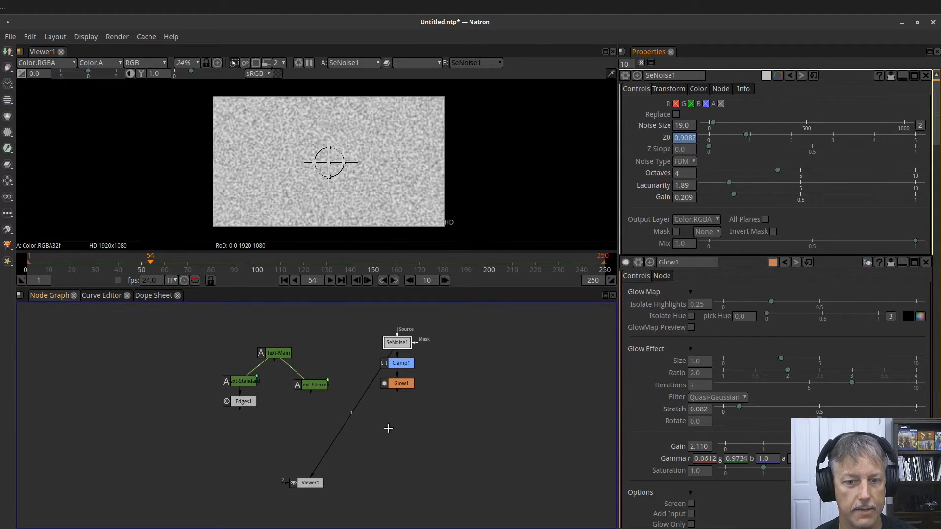
- Reconnect Viewer1 to Glow1 and play the animated glowing specks backward
drag(363, 402, 398, 384)
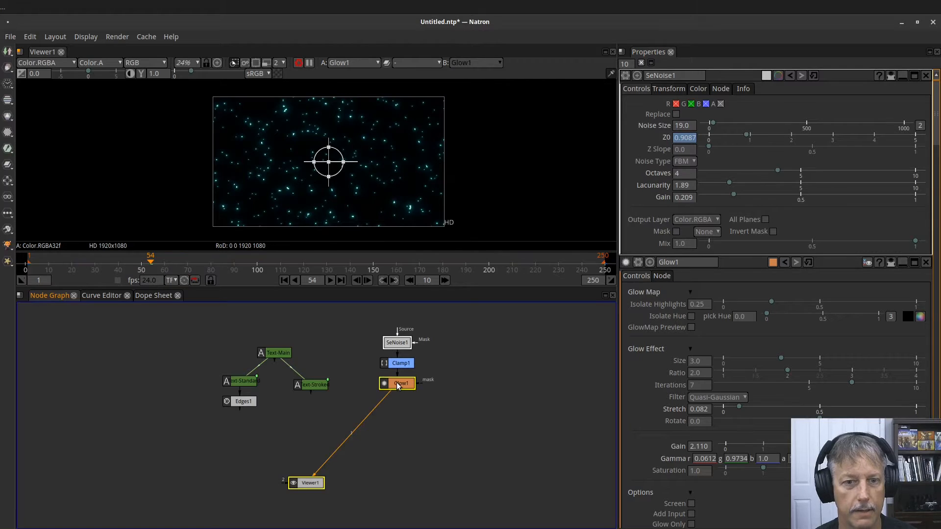
click(294, 280)
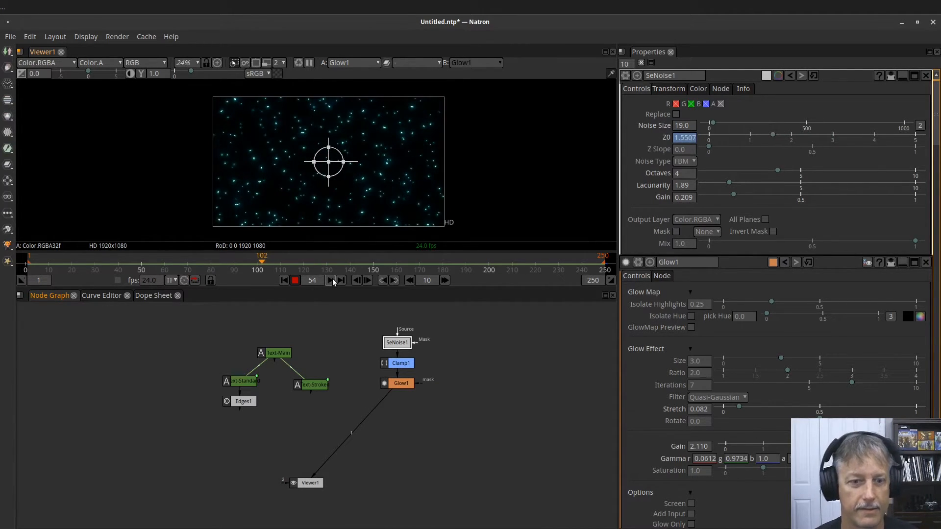
click(294, 281)
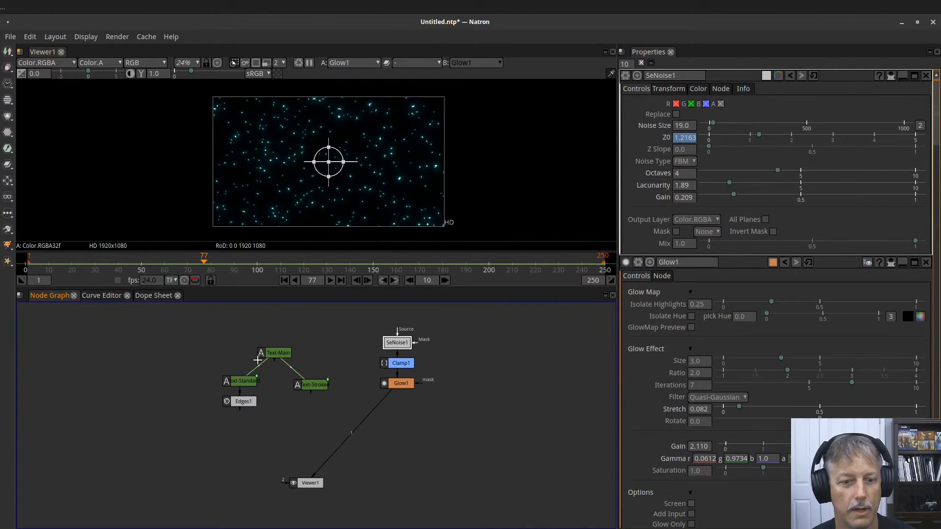
- Connect Viewer1 to Text-Stroked and shift that node slightly so it lines up above the viewer
click(315, 385)
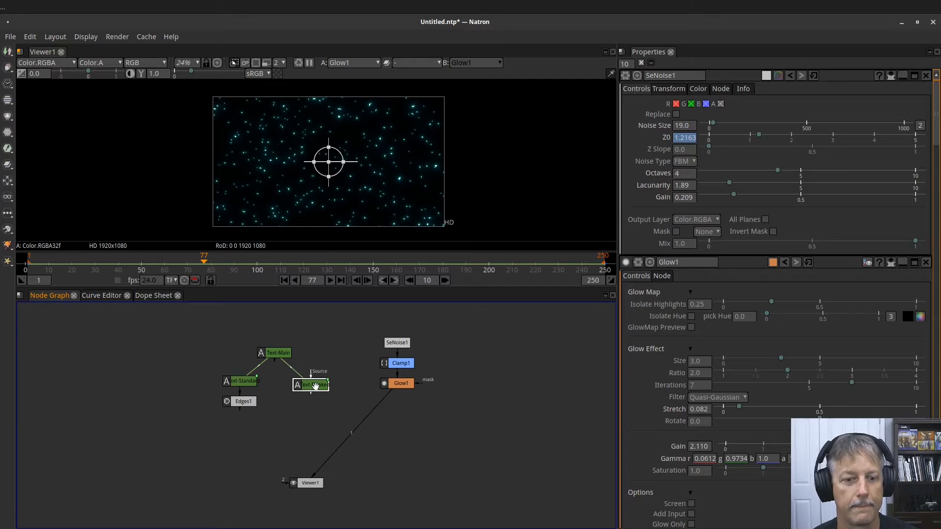
drag(356, 430, 321, 377)
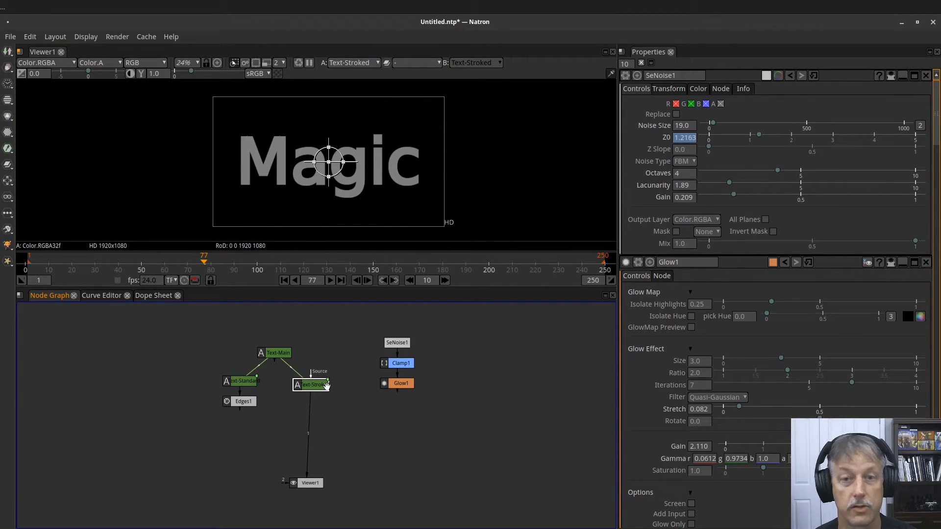
drag(322, 390, 318, 391)
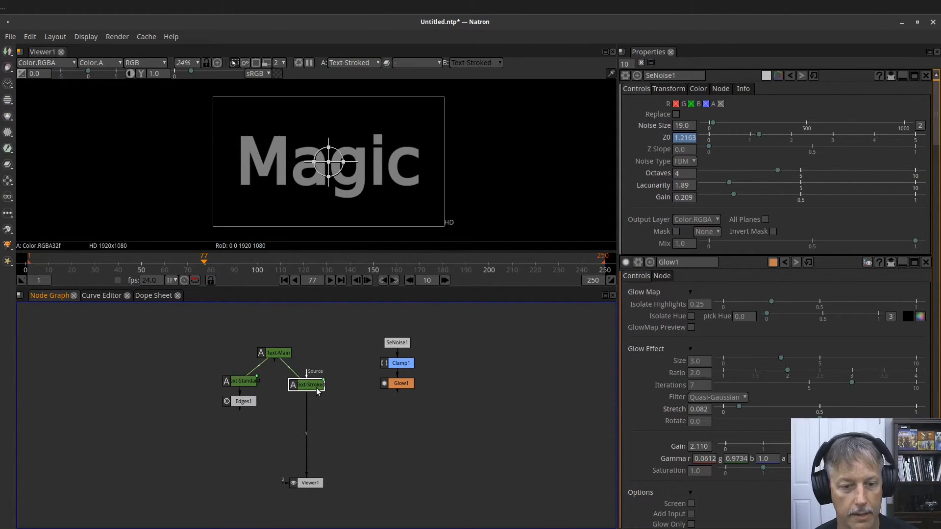
- Add a Merge node after Text-Stroked with Text-Stroked as input A and Glow1 as input B
key(m)
drag(307, 406, 345, 427)
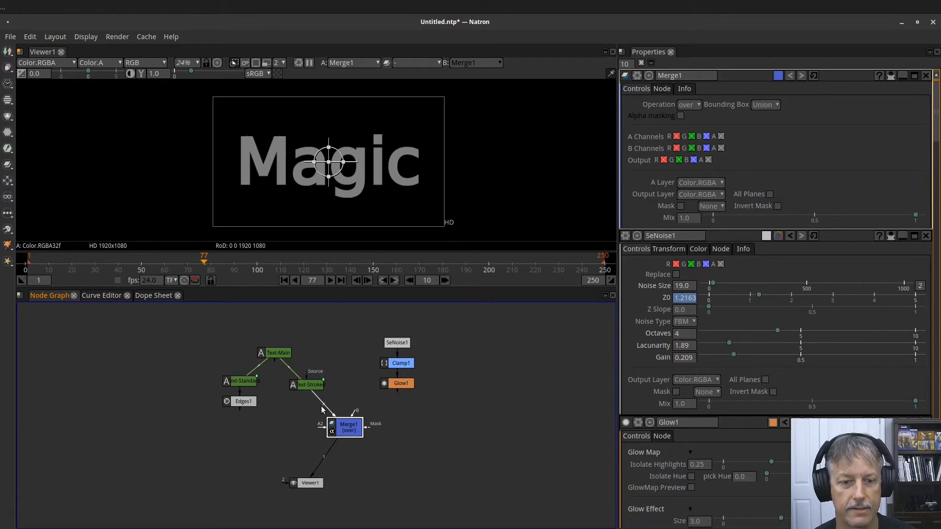
drag(355, 412, 399, 383)
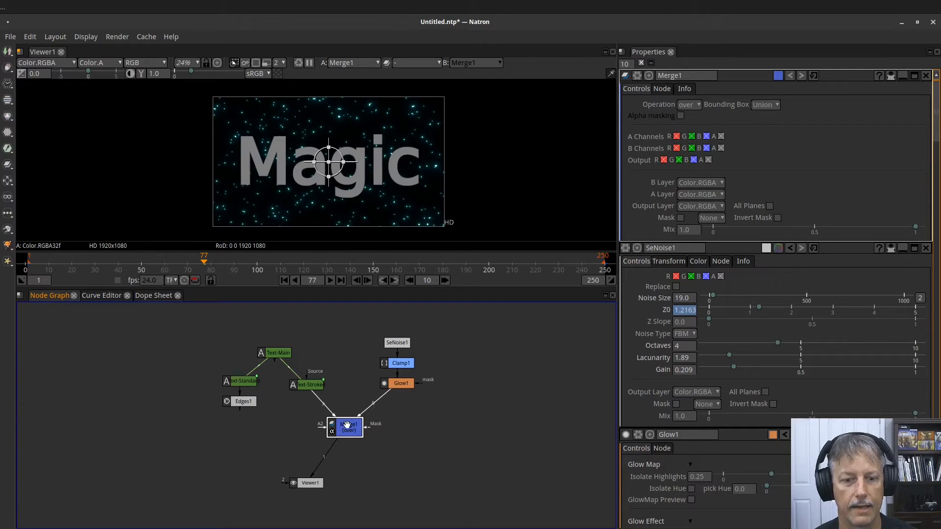
- Set Merge1's operation to color-burn and play the timeline to check the particles inside the text
click(694, 104)
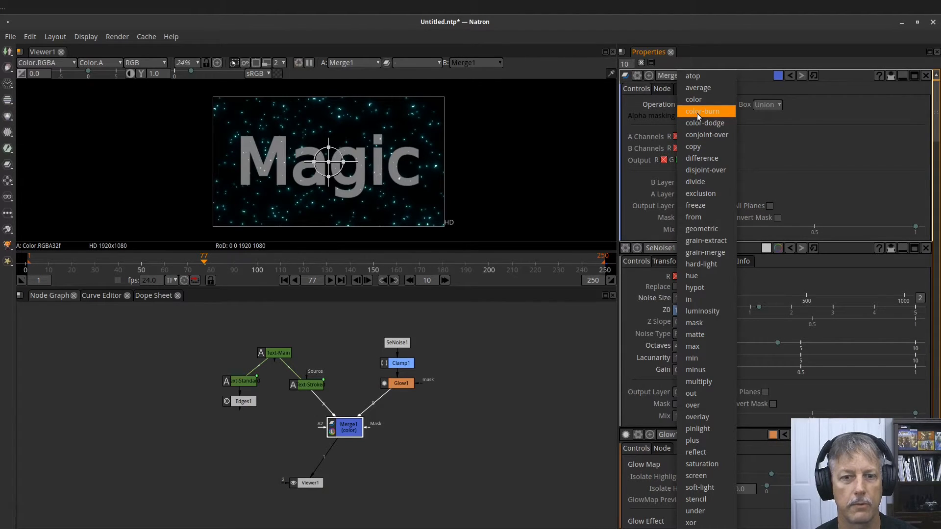
click(696, 113)
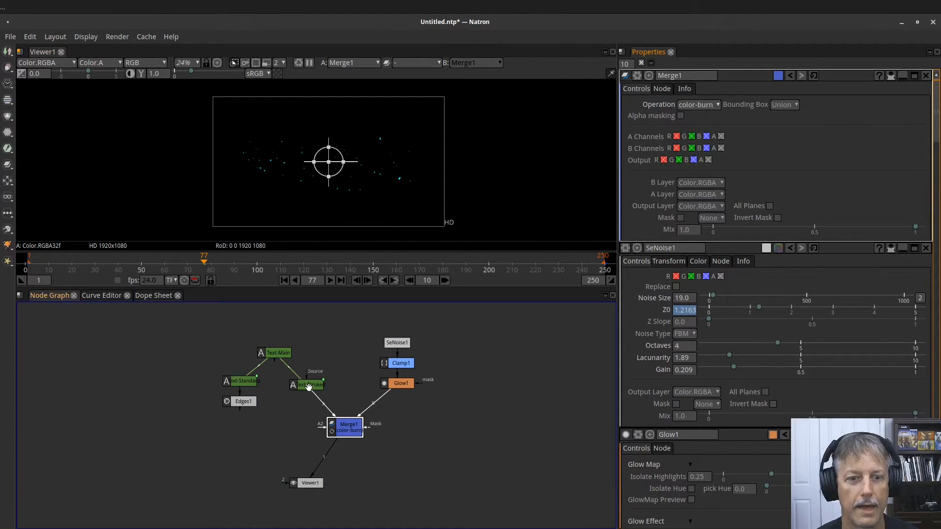
click(330, 281)
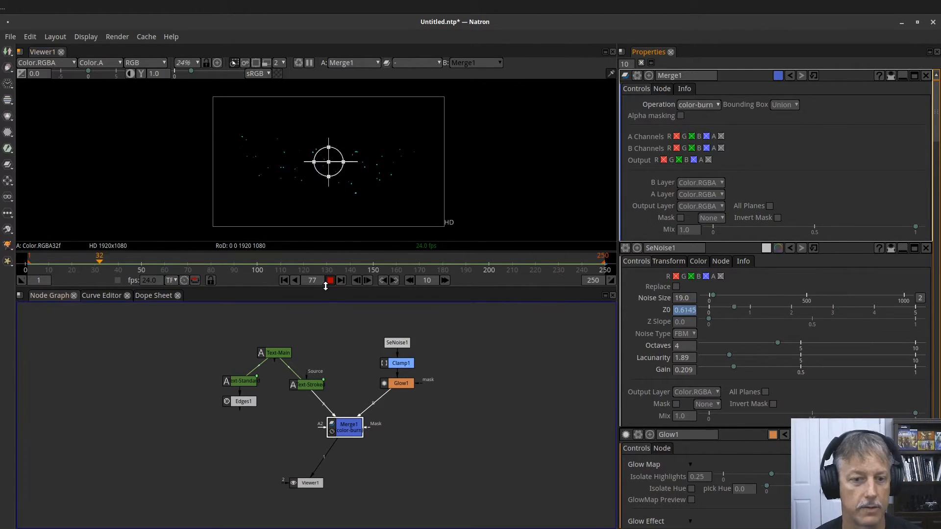
click(330, 283)
- Connect Viewer1 to Edges1 and reposition both nodes to make room between them
drag(346, 430, 237, 403)
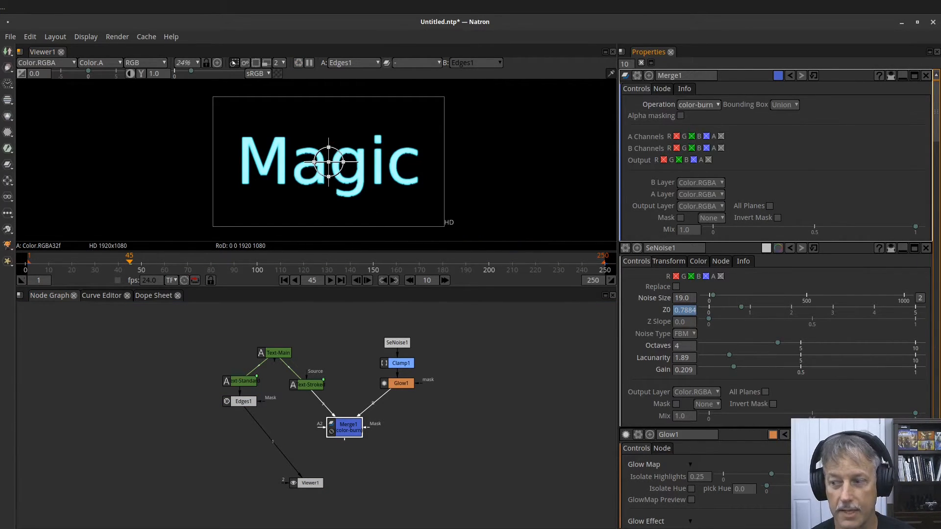
drag(303, 482, 286, 490)
drag(240, 404, 235, 428)
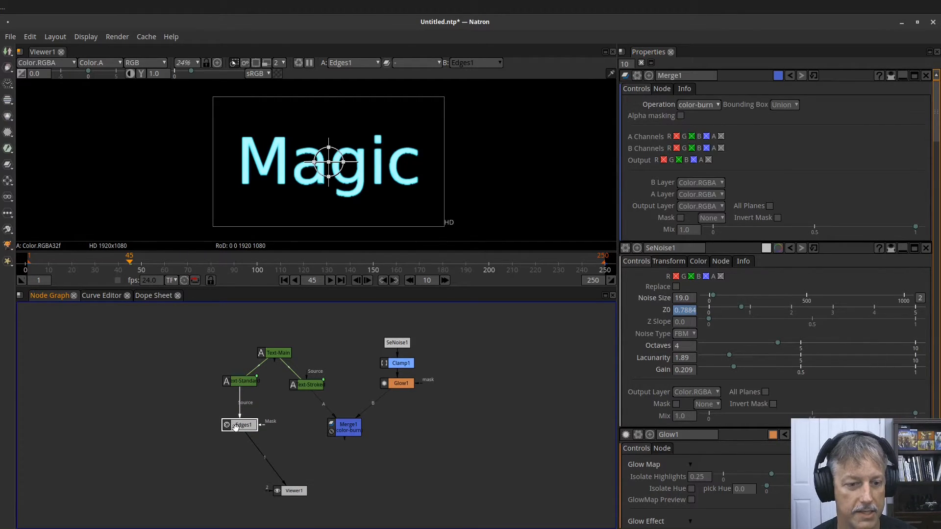
- Add a Merge node after Edges1 with Merge1 as its B input, and play the combined animation
key(m)
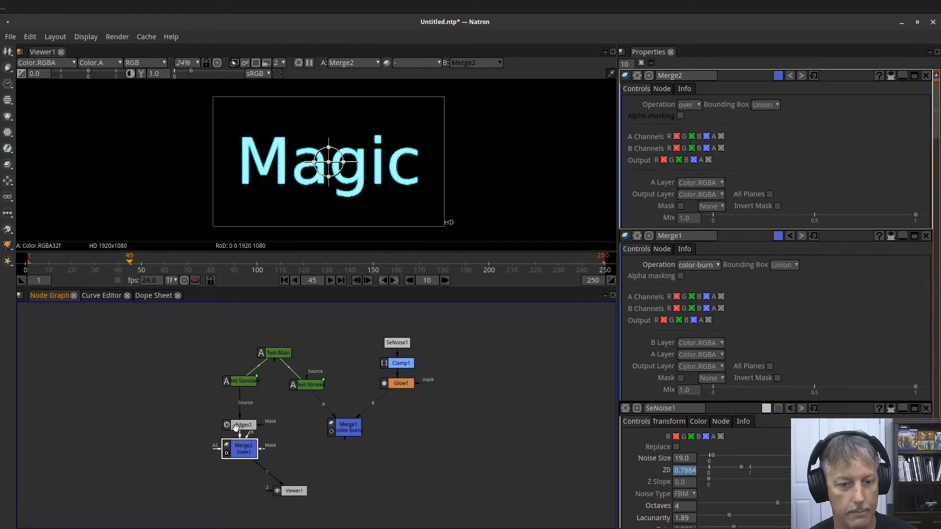
drag(239, 450, 241, 465)
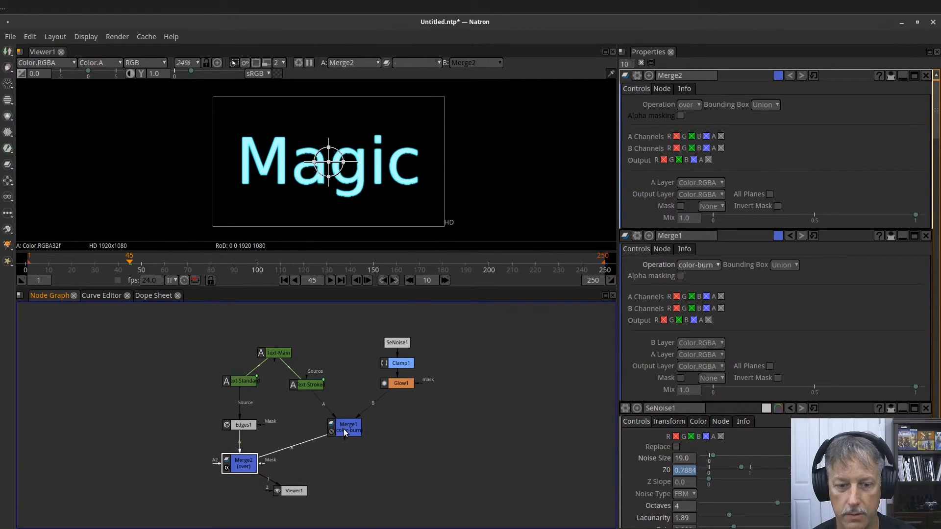
drag(343, 428, 343, 428)
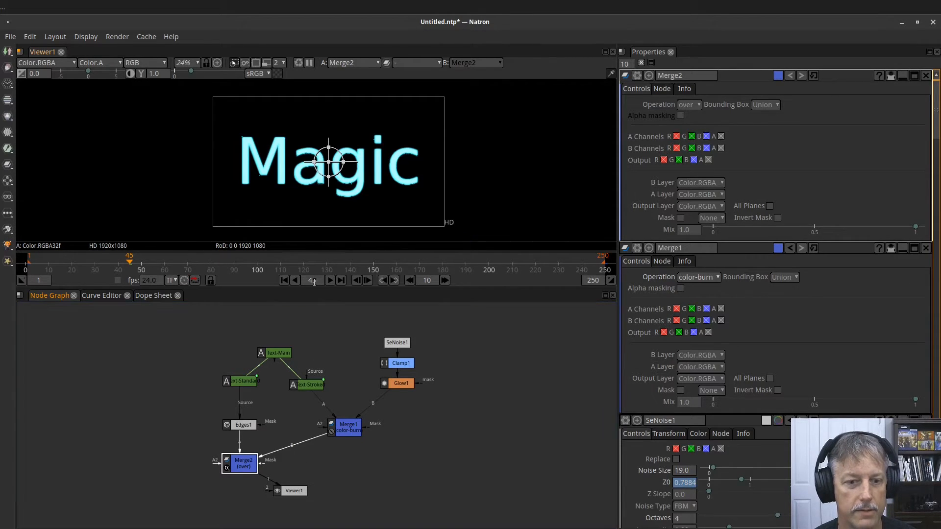
click(329, 279)
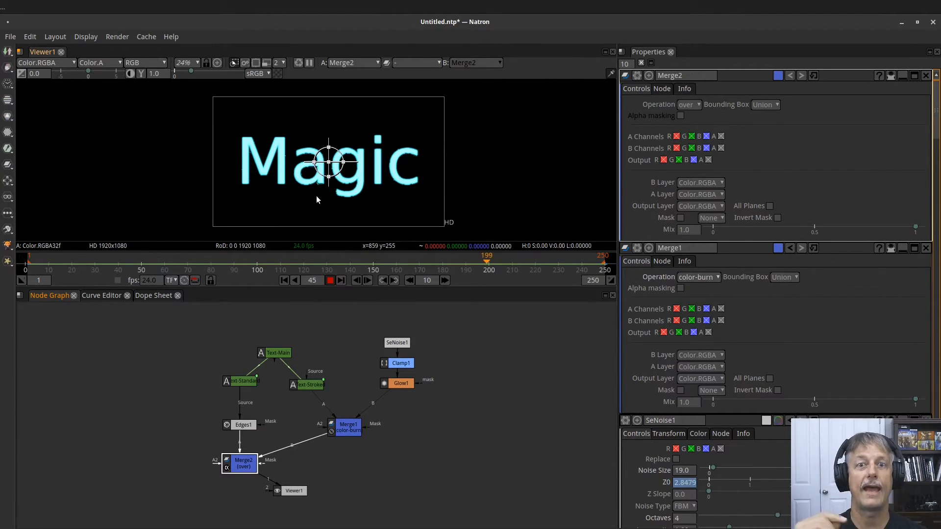
click(330, 280)
- Insert a Glow filter node between Merge1 and Merge2
click(348, 429)
drag(347, 429, 352, 420)
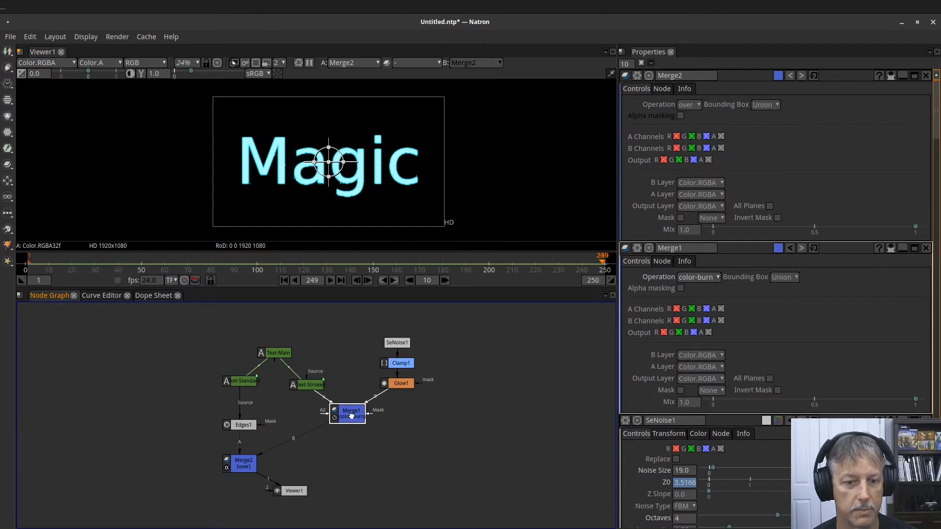
key(Tab)
text(glow)
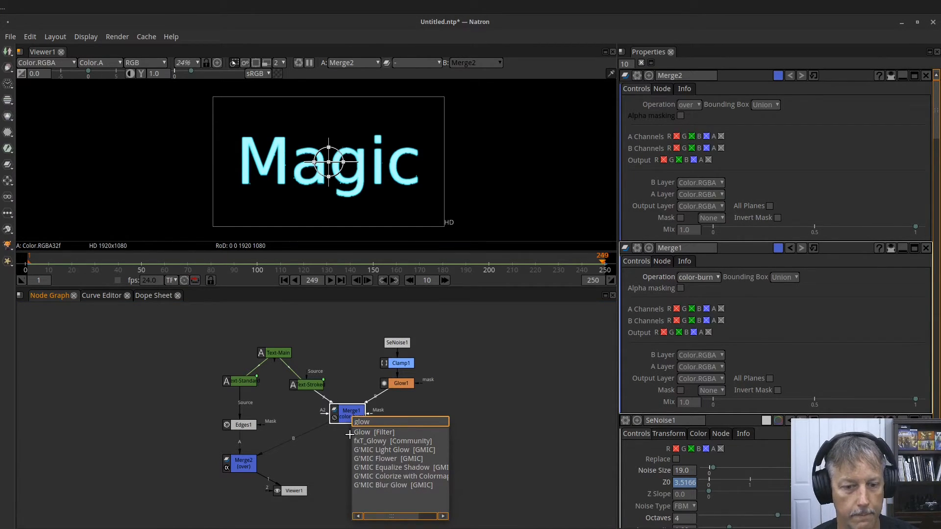
click(361, 433)
drag(349, 436, 345, 441)
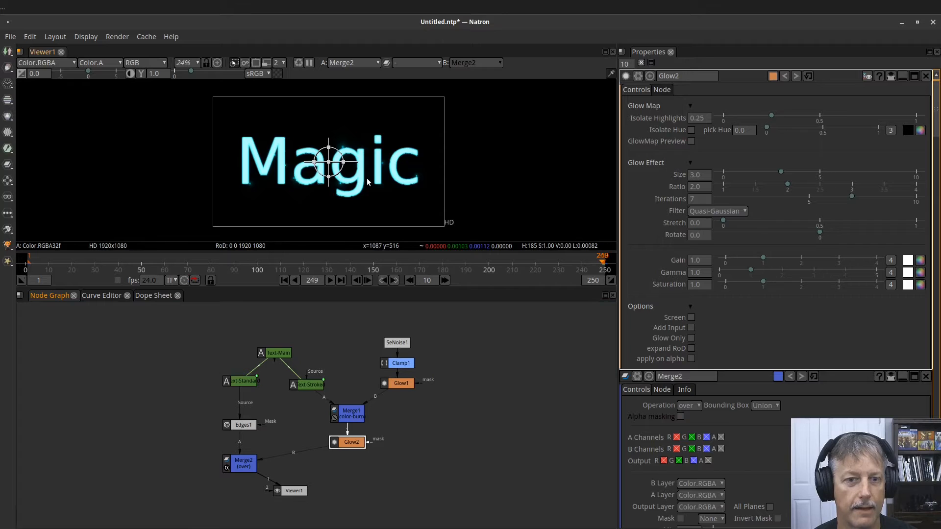
- Compare the title with Glow2 disabled and bypassed against the glow restored, and play the glowing version
scroll(382, 182, up, 5)
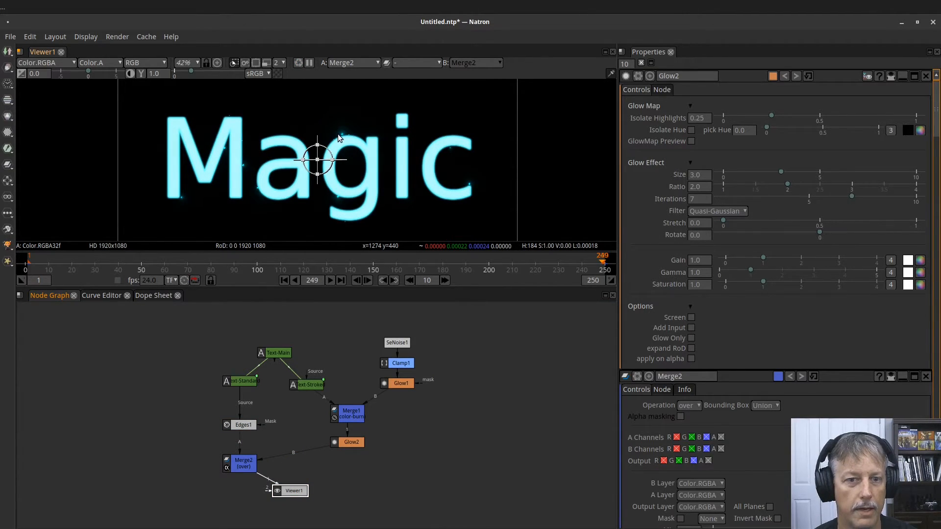
click(349, 443)
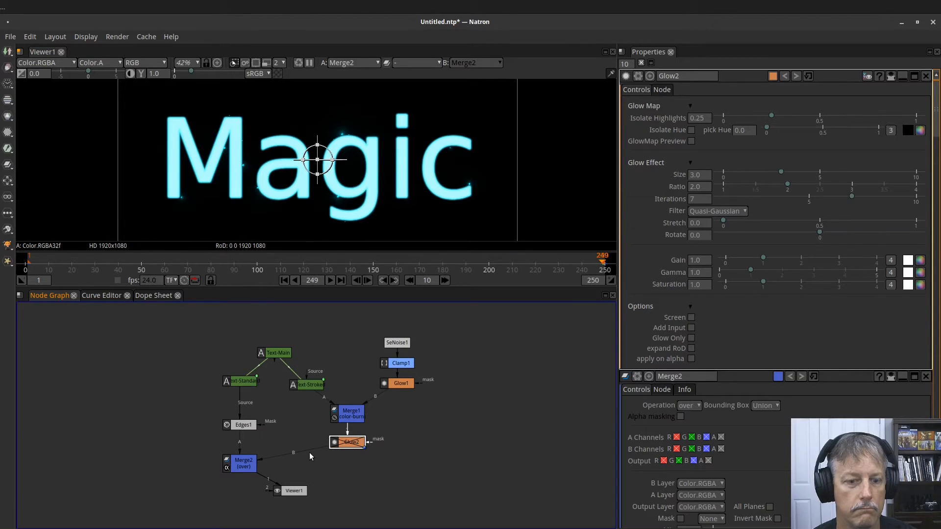
drag(320, 434, 342, 413)
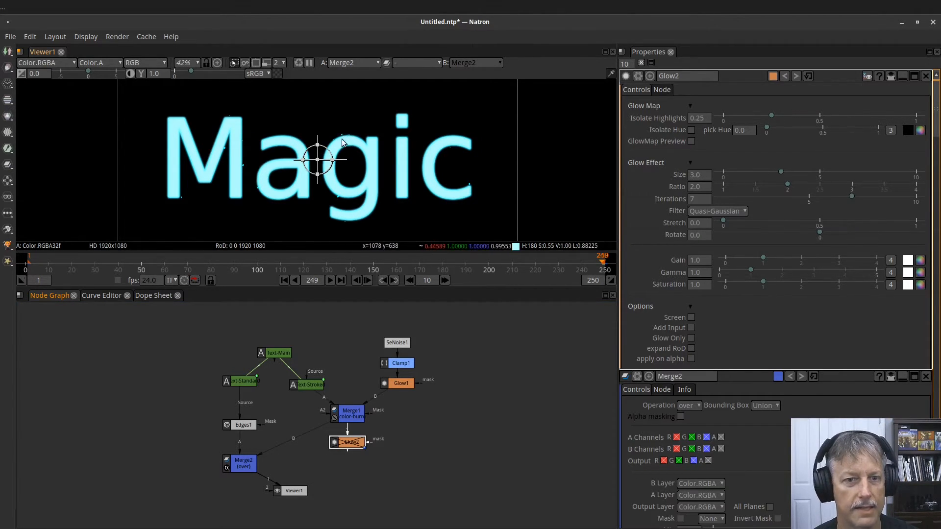
drag(319, 448, 347, 440)
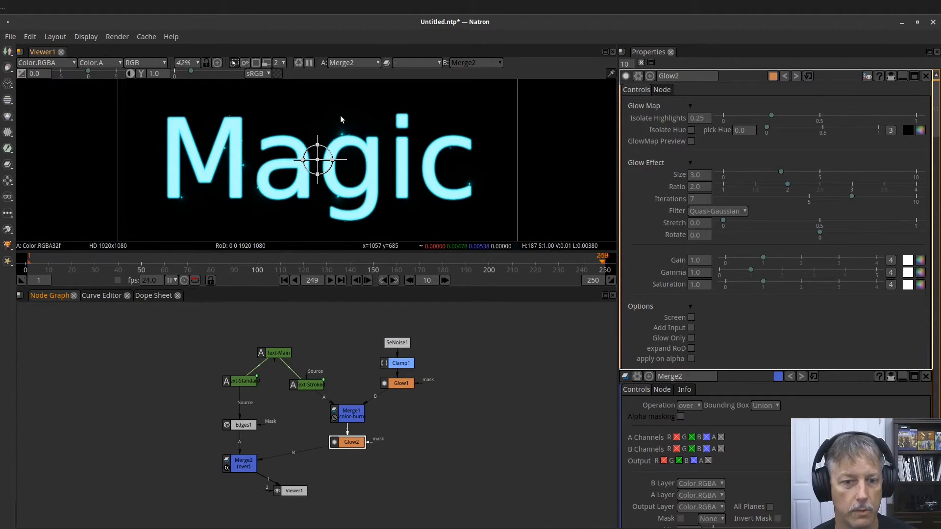
click(330, 280)
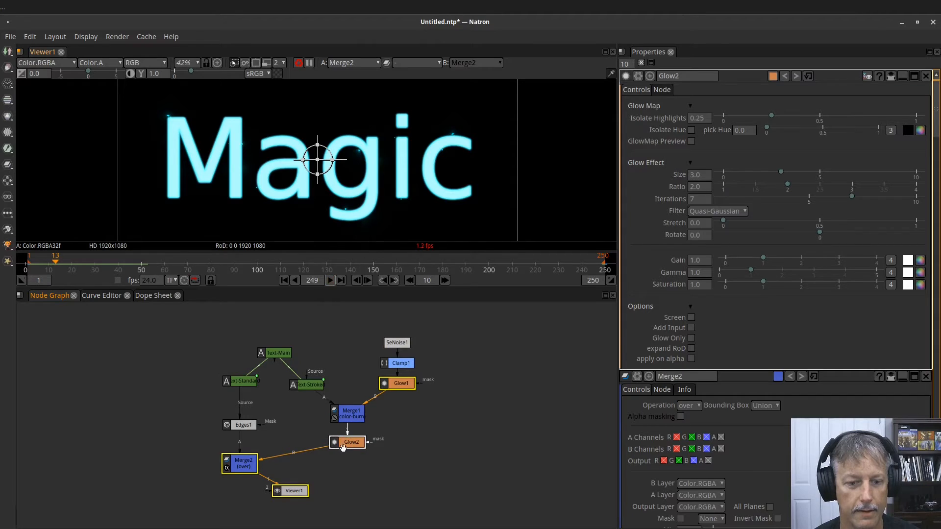
- Rewire Merge2's B input directly to Merge1, and move Viewer1 and Glow2 to free up space in the graph
click(318, 452)
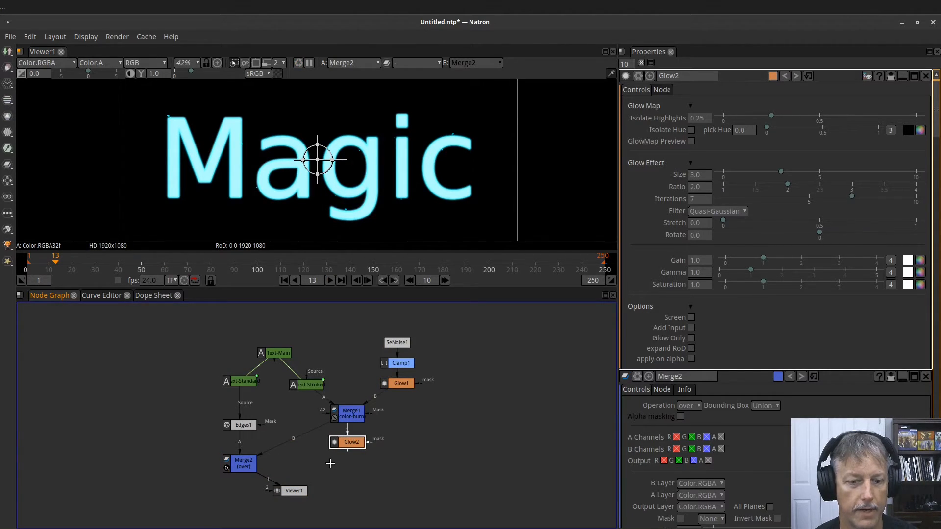
drag(297, 493, 356, 505)
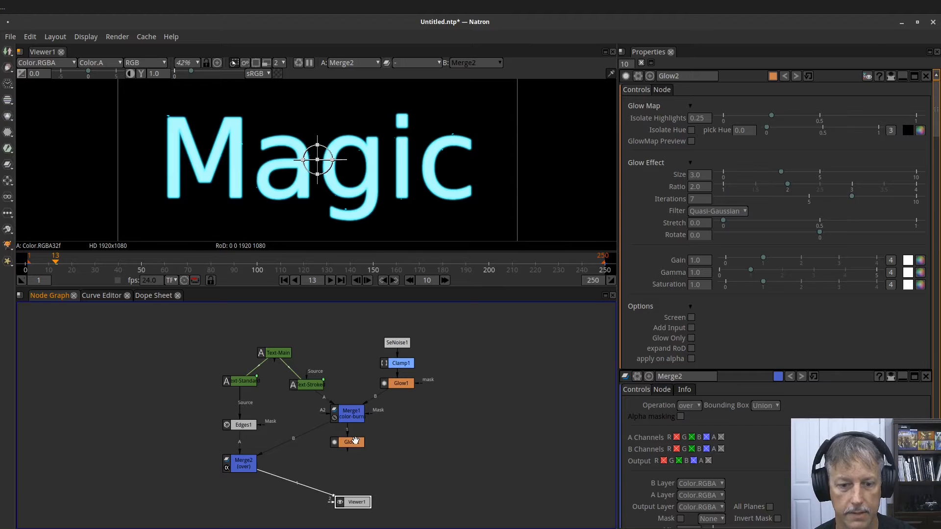
drag(353, 442, 343, 445)
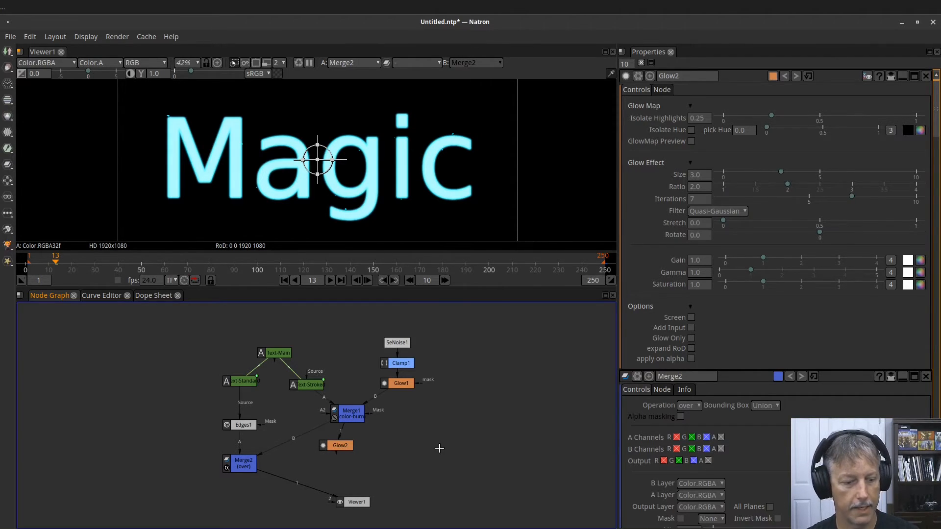
- Add a TimeOffset node below Merge1 and connect its source to Merge1
key(Tab)
text(time)
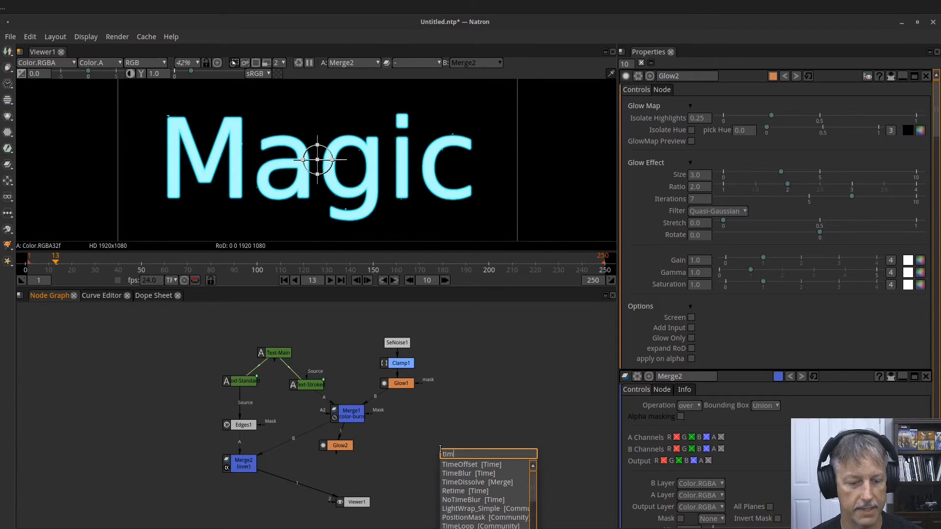
click(456, 466)
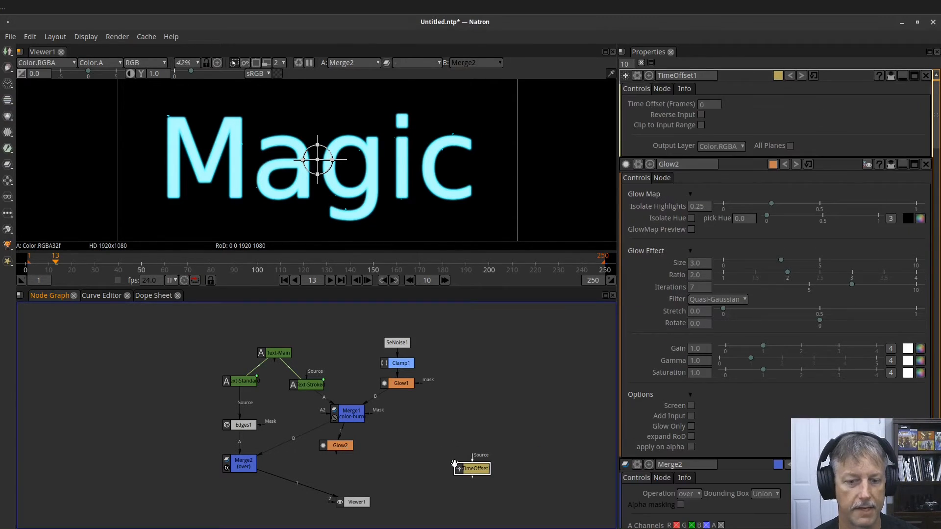
drag(474, 468, 399, 464)
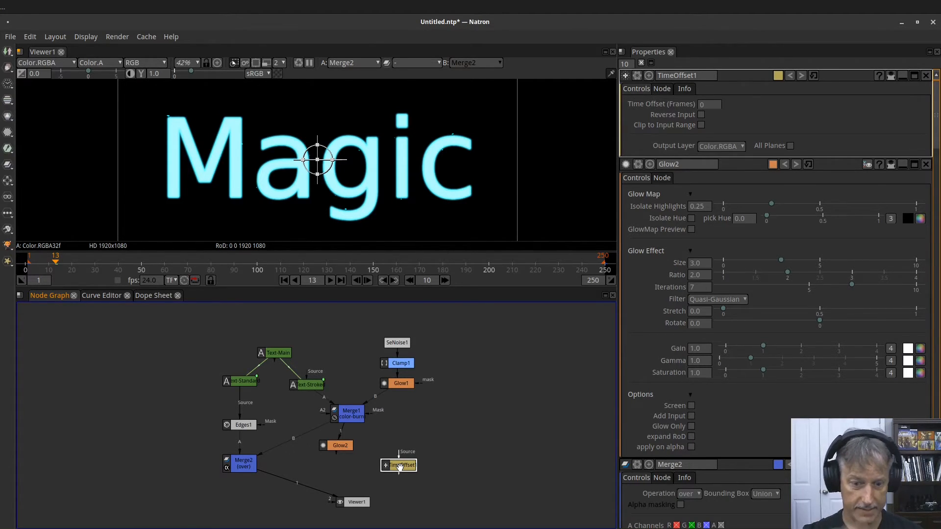
drag(400, 454, 356, 417)
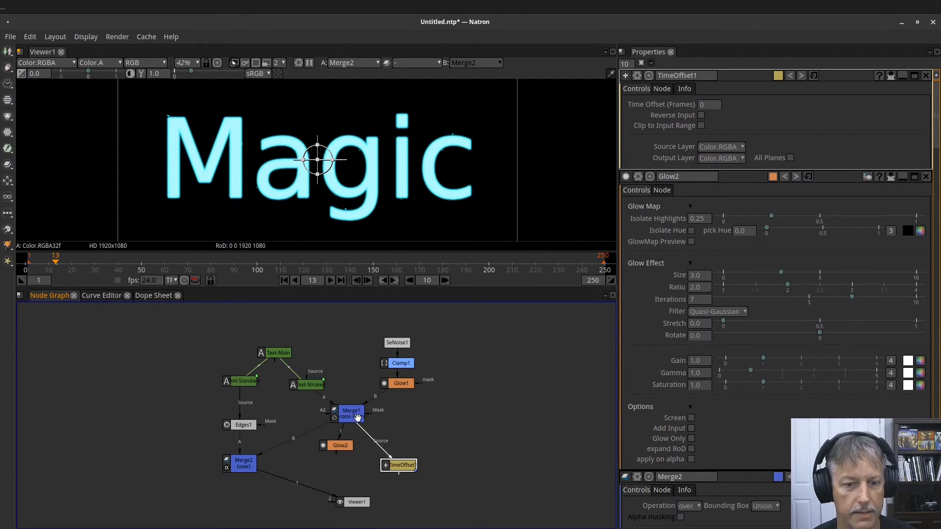
- Connect Viewer1 to TimeOffset1 and play its particle output
drag(328, 495, 394, 471)
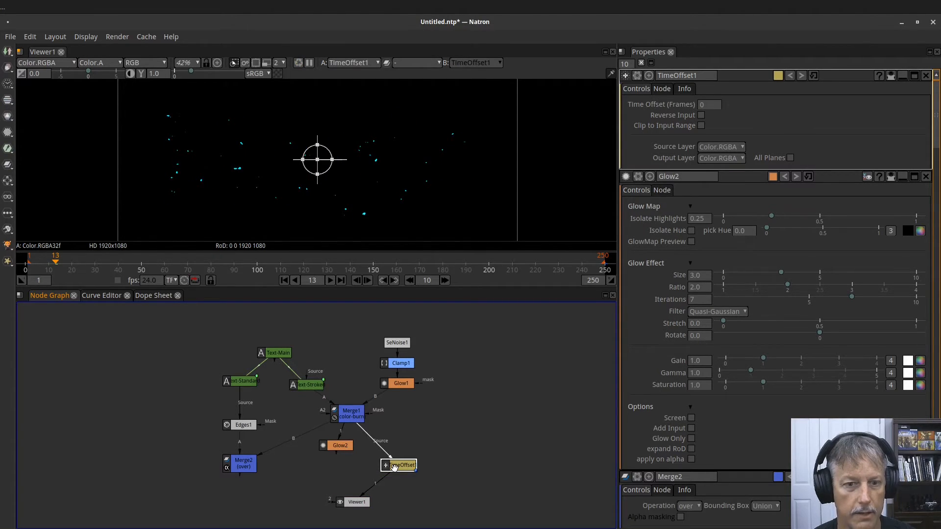
click(330, 280)
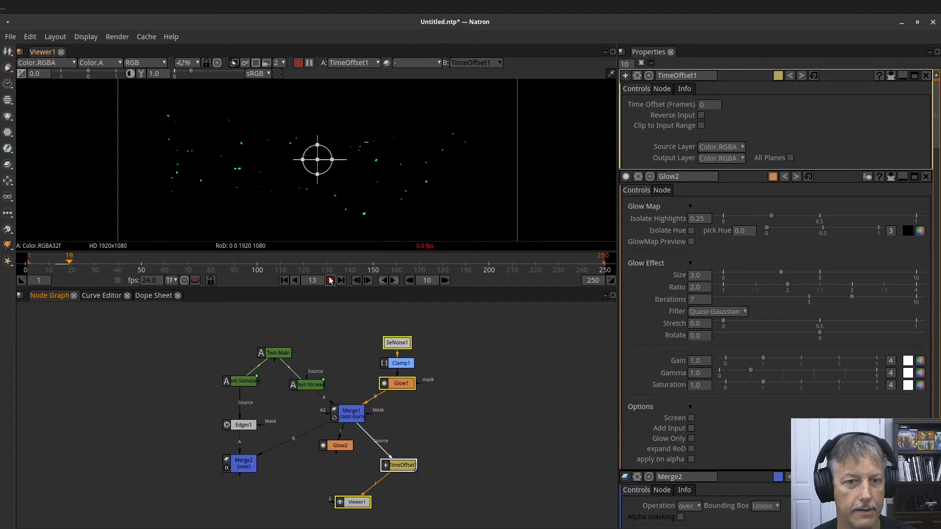
click(329, 280)
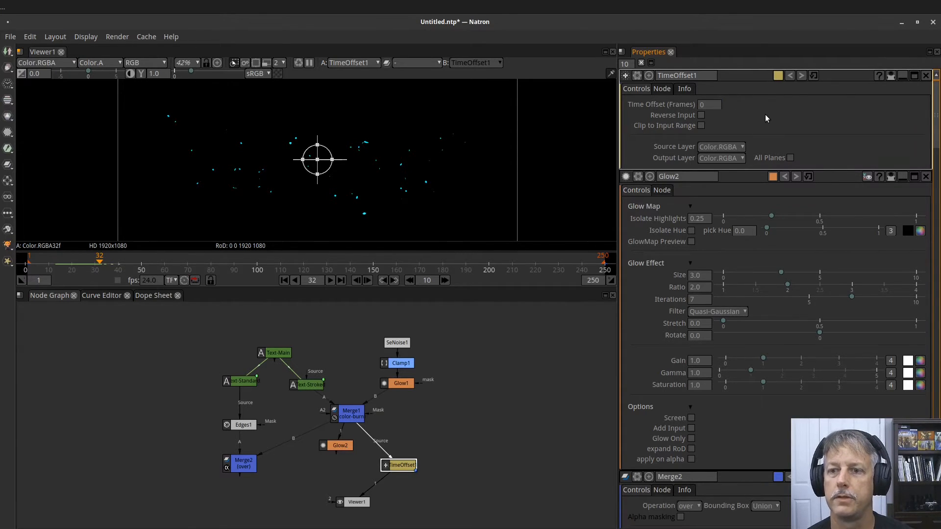
- Set TimeOffset1's time offset to 9 frames and switch Viewer1 to Merge1 to compare the particles
click(714, 106)
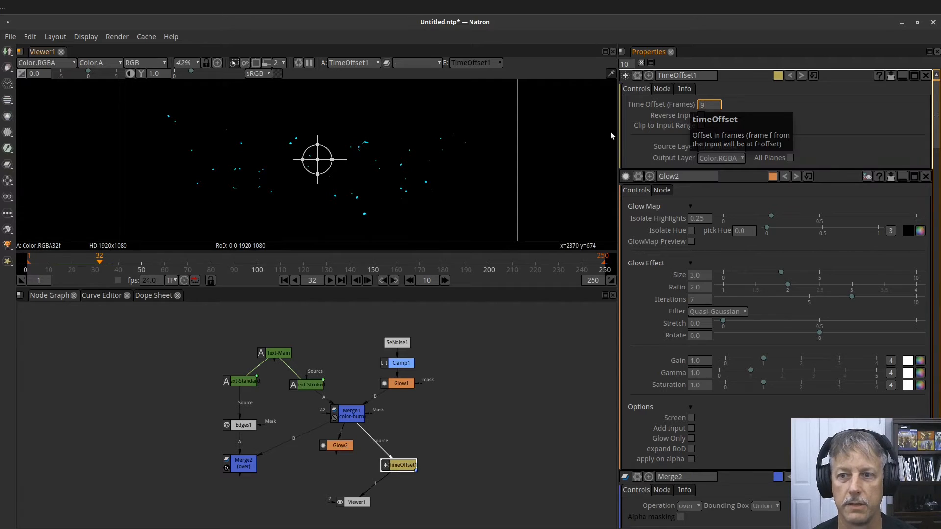
key(Return)
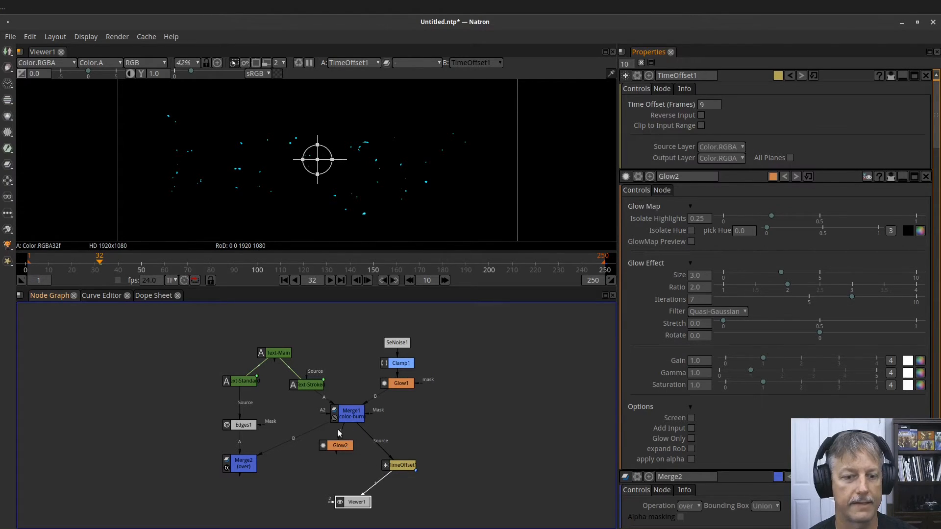
drag(374, 488, 352, 414)
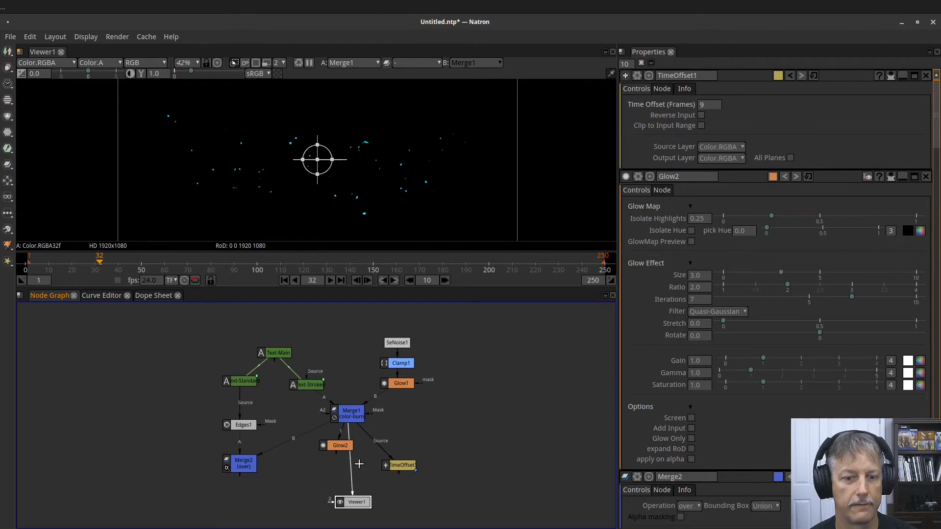
- Disconnect Viewer1 from Merge1, move it clear of the other nodes, and shift Glow2 slightly closer to Merge1
drag(352, 473, 348, 507)
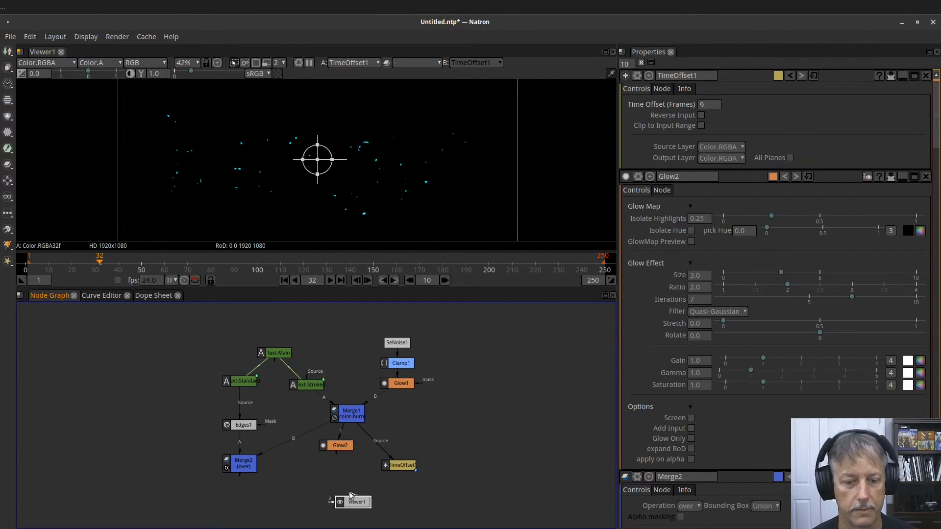
drag(351, 495, 463, 505)
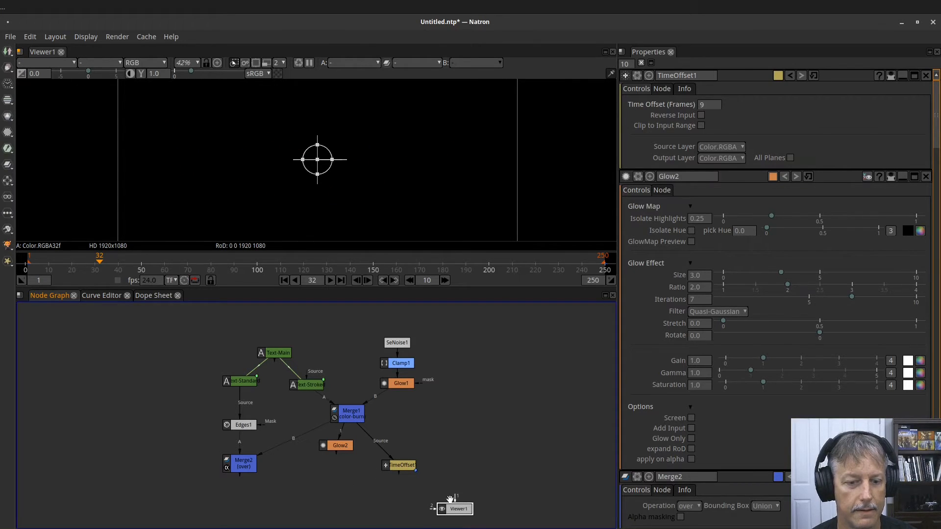
click(345, 446)
drag(344, 443, 347, 439)
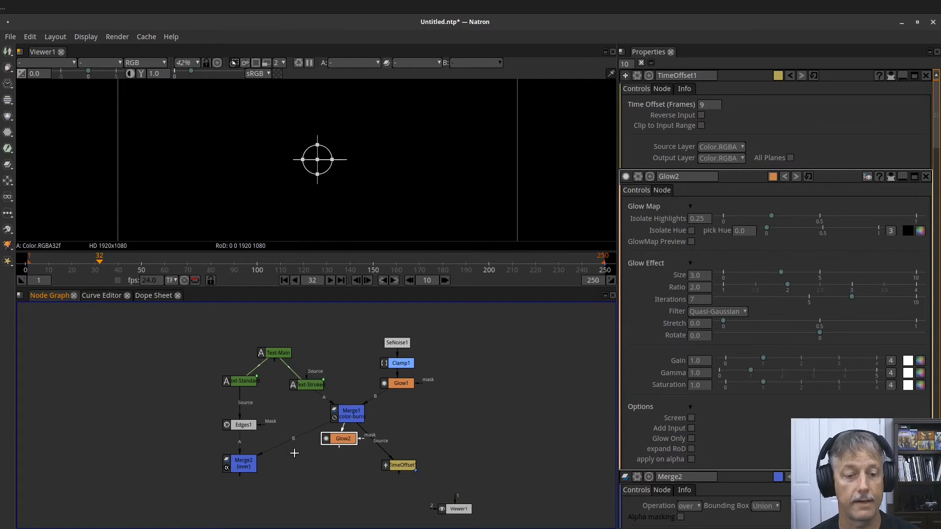
- Add a Merge node with Merge2 as its A input and TimeOffset1 as its B input, and connect Viewer1 to it
click(236, 469)
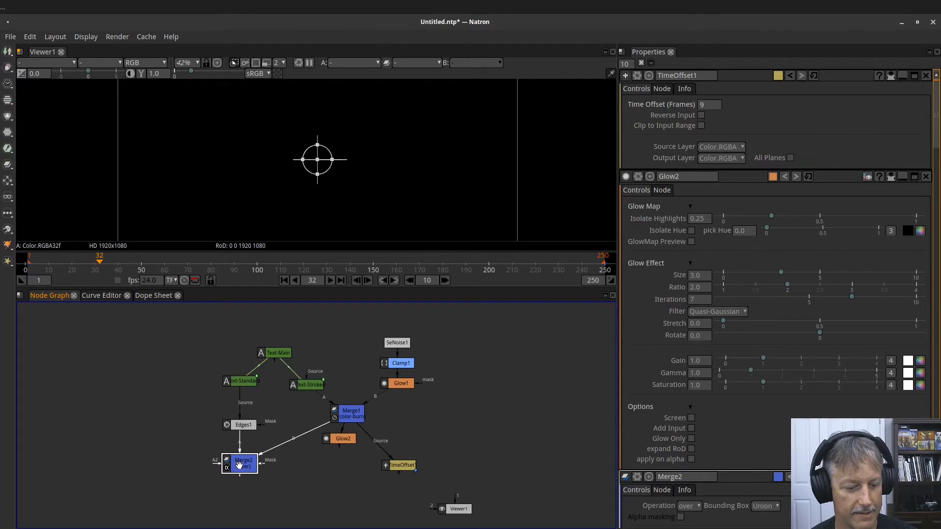
key(m)
drag(240, 485, 396, 466)
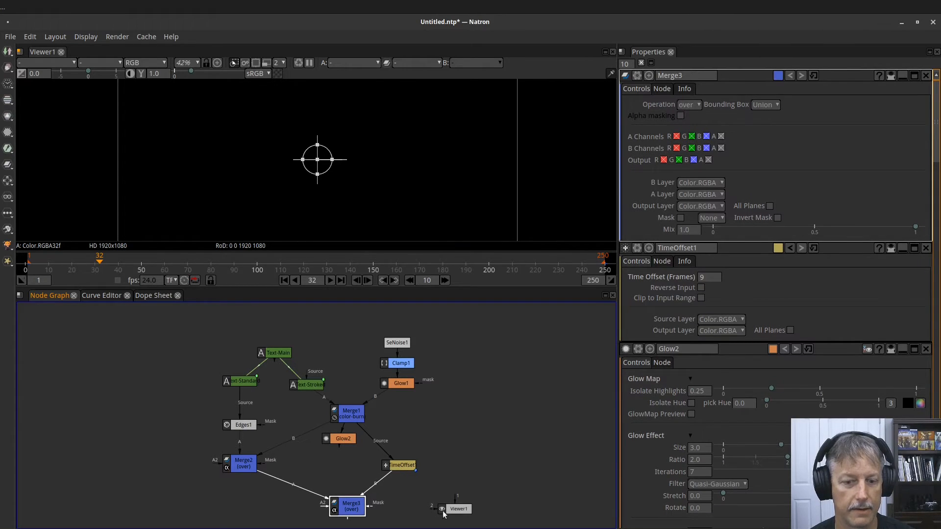
drag(439, 504, 342, 504)
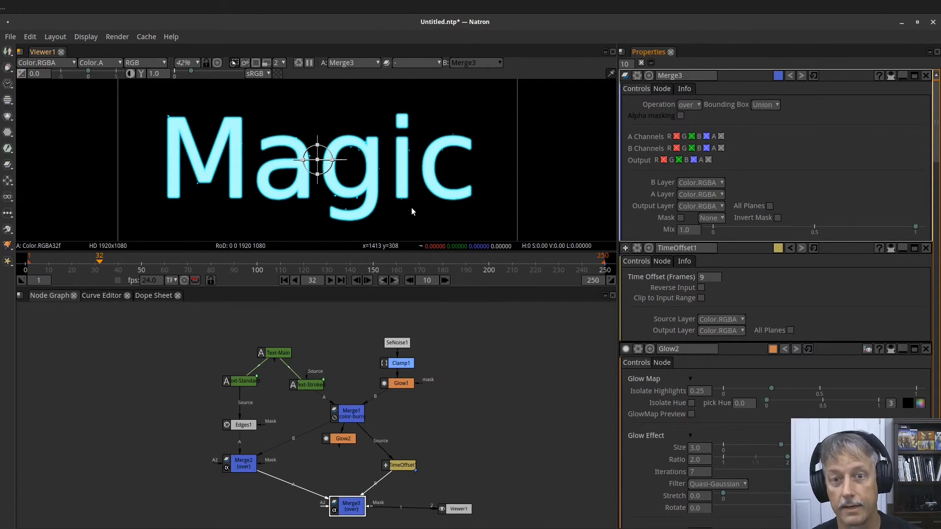
- Set Merge3's blending operation to plus
drag(351, 505, 352, 507)
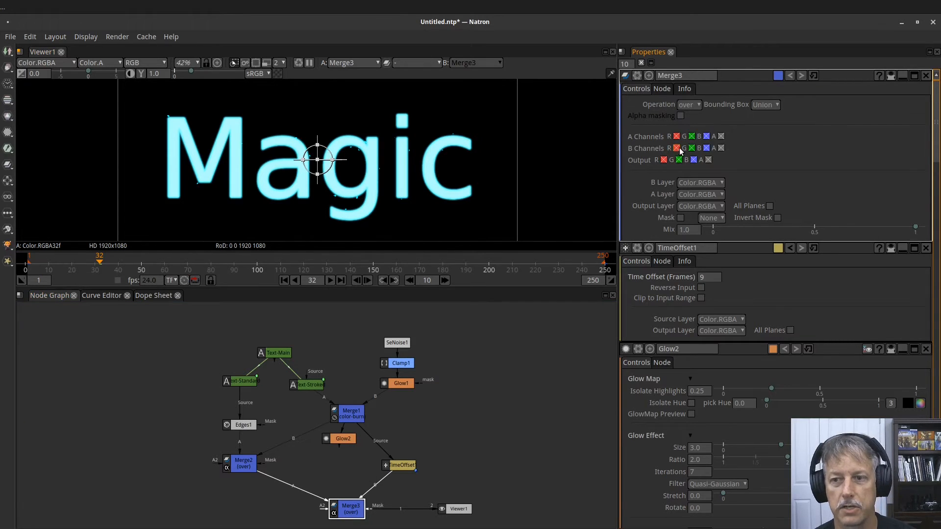
click(700, 105)
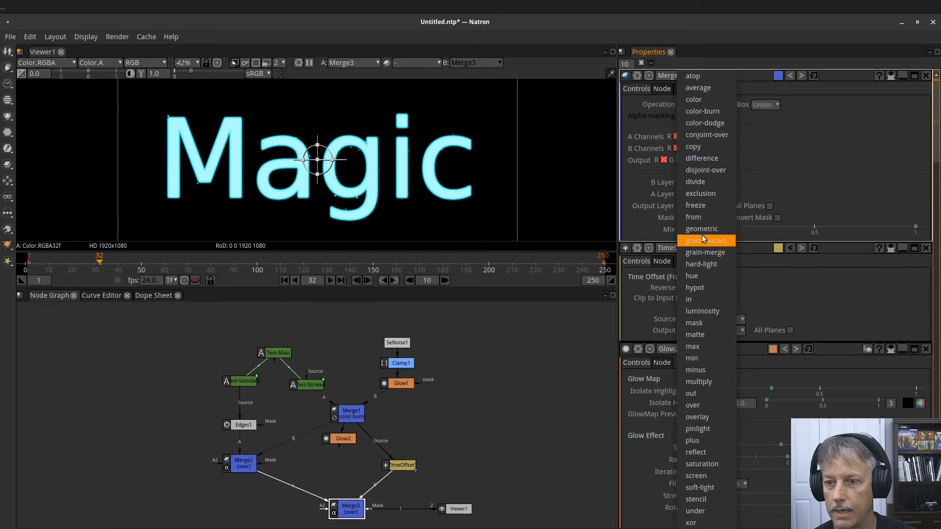
click(716, 447)
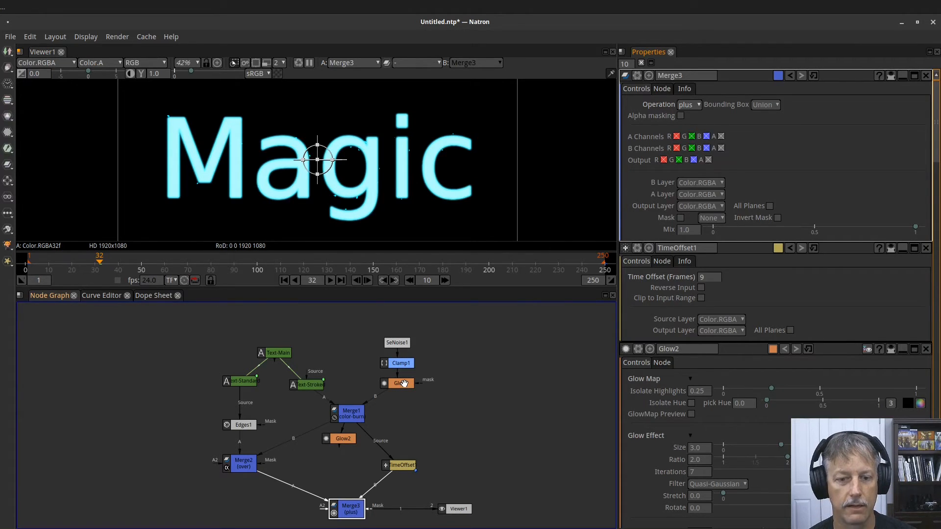
- Change Glow1's gamma color to pink (RGB 255, 98, 221) and inspect the particles around the text up close
double_click(404, 384)
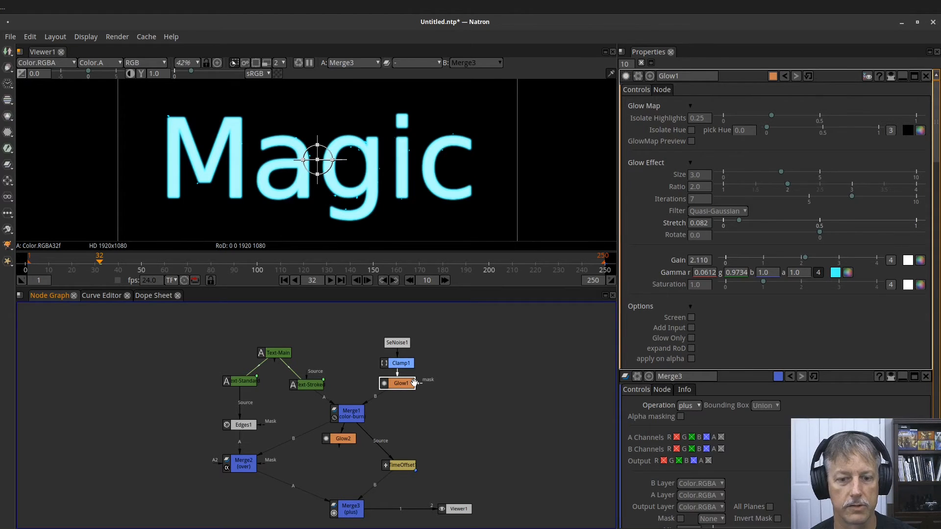
click(848, 274)
drag(505, 221, 478, 225)
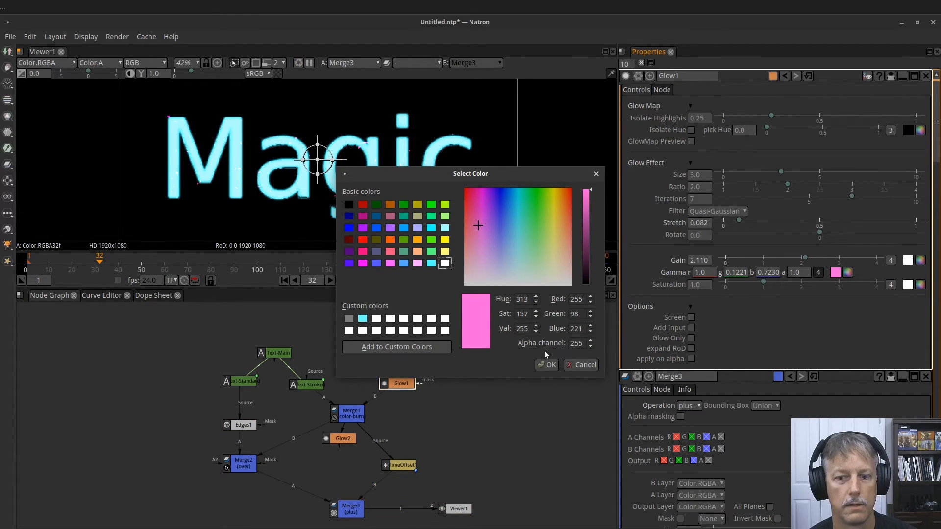
click(547, 365)
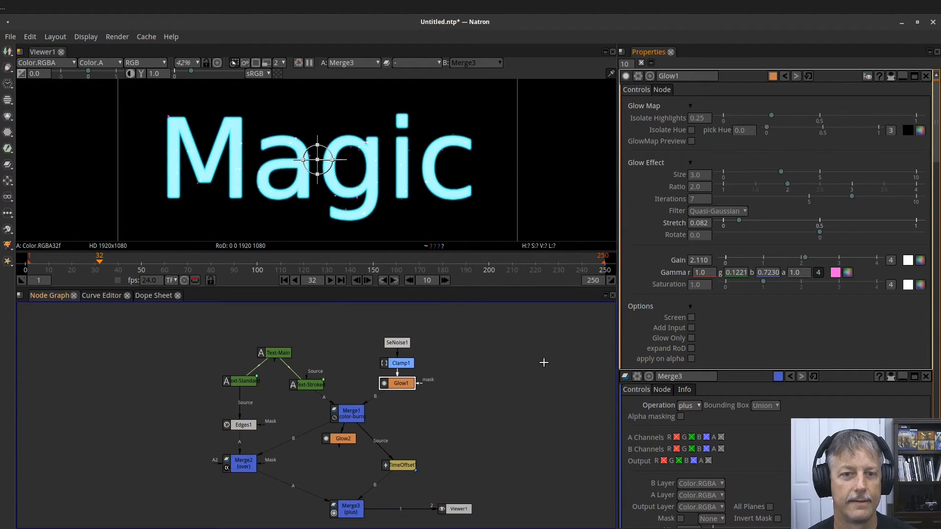
click(548, 331)
scroll(353, 139, up, 8)
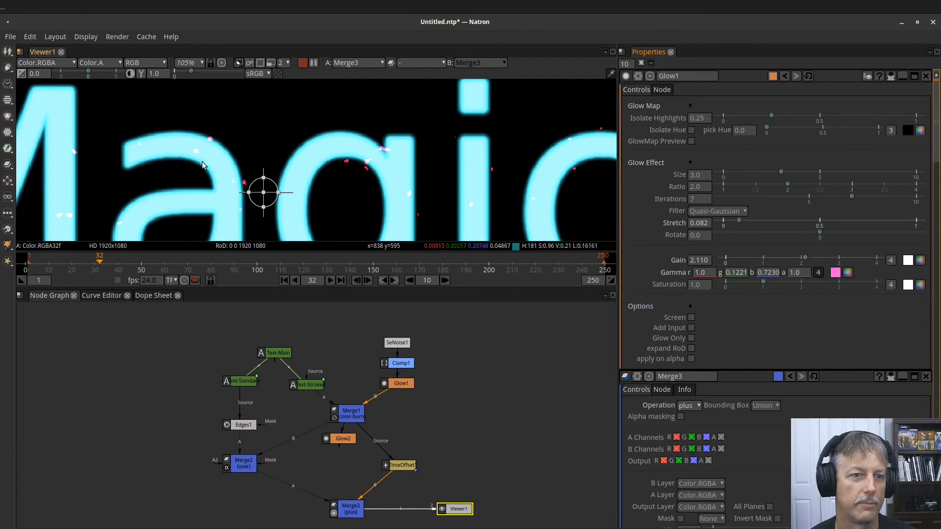
scroll(474, 155, down, 13)
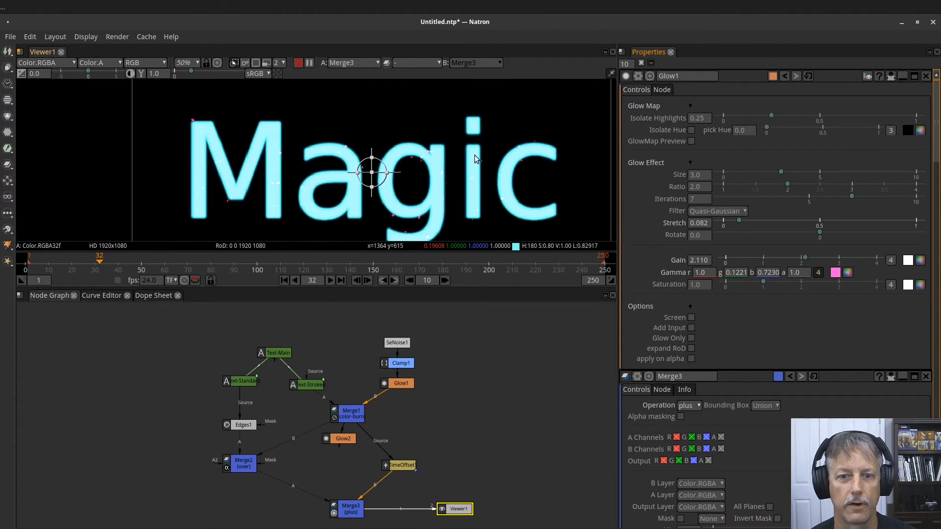
drag(502, 184, 435, 180)
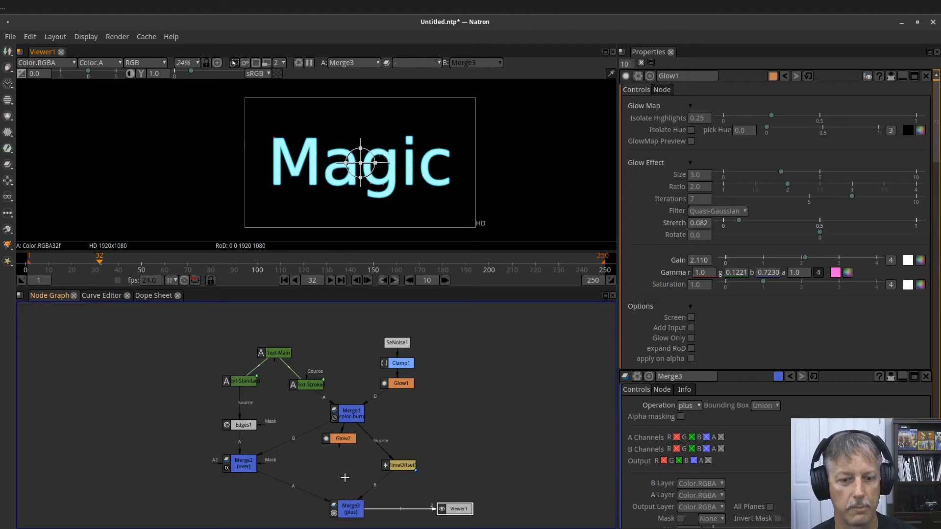
- Reposition TimeOffset1 and Merge3 slightly in the graph and play the combined text and particle animation
drag(399, 464, 390, 457)
drag(347, 506, 334, 506)
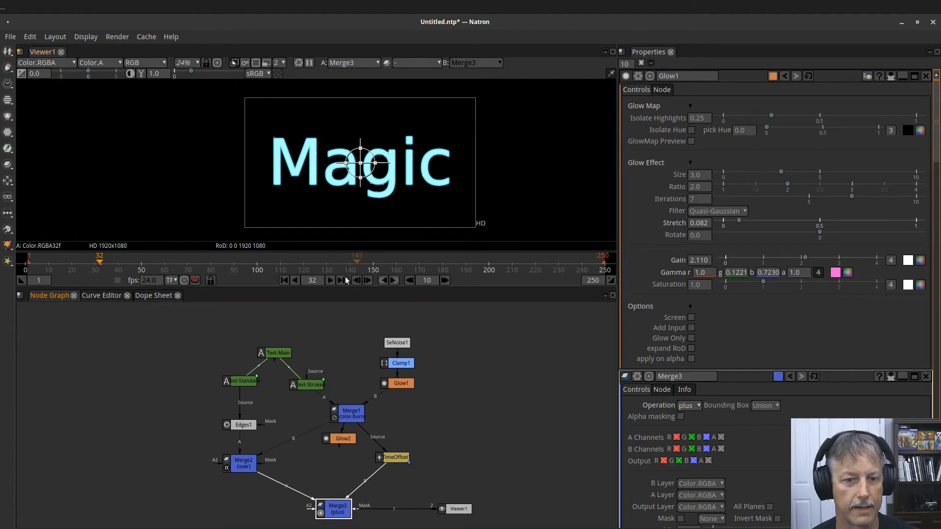
click(330, 280)
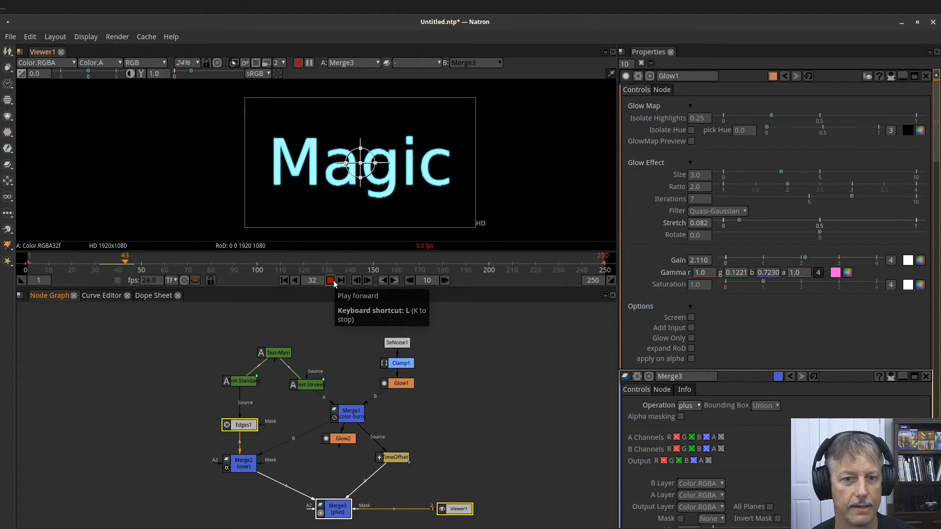
scroll(407, 158, up, 6)
scroll(406, 159, down, 2)
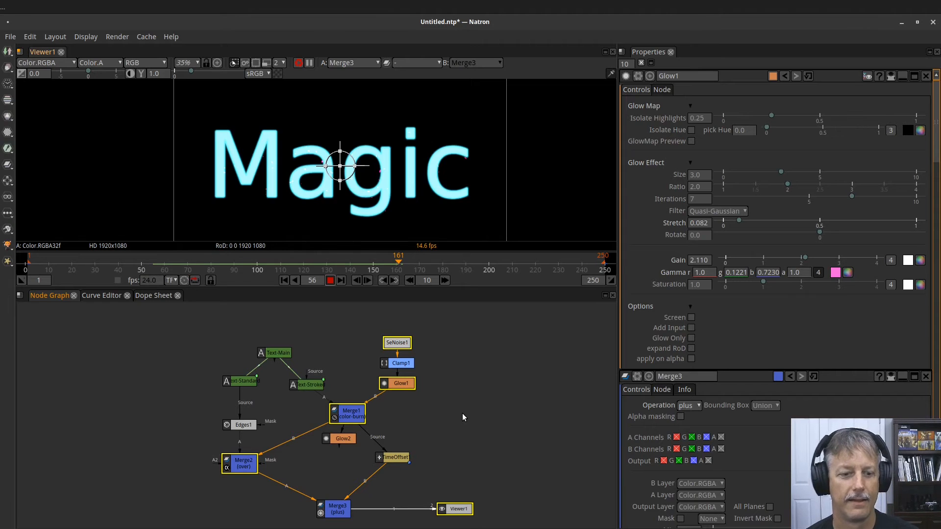
click(478, 378)
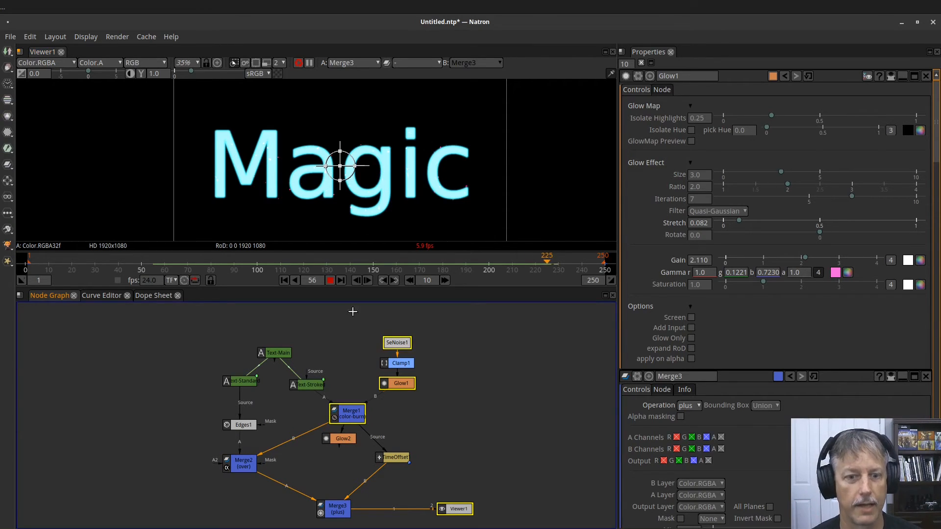
click(330, 283)
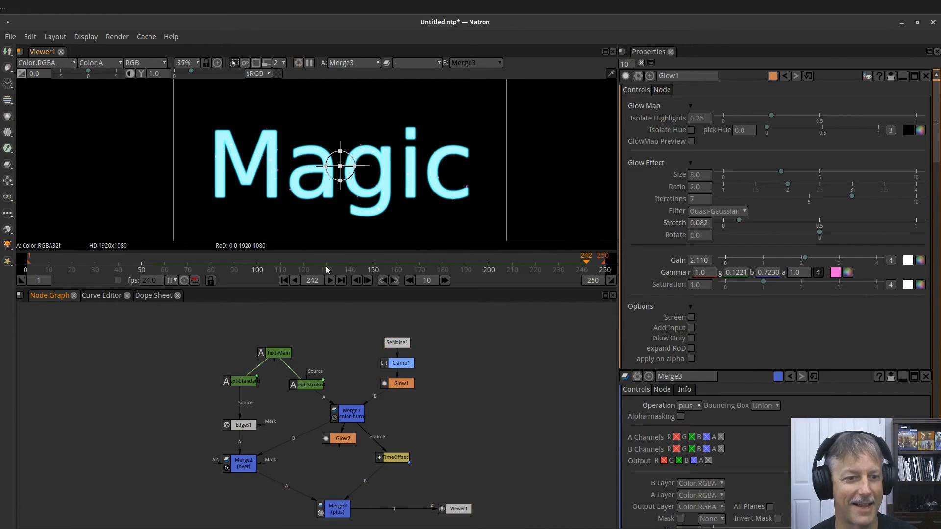
- Save the project as FakeParticle in the Documents folder
click(12, 37)
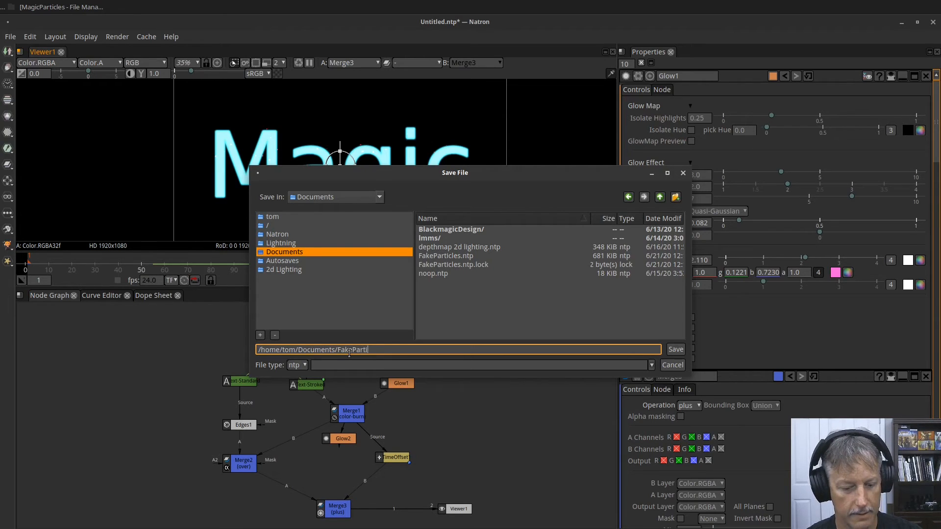
text(e)
key(Return)
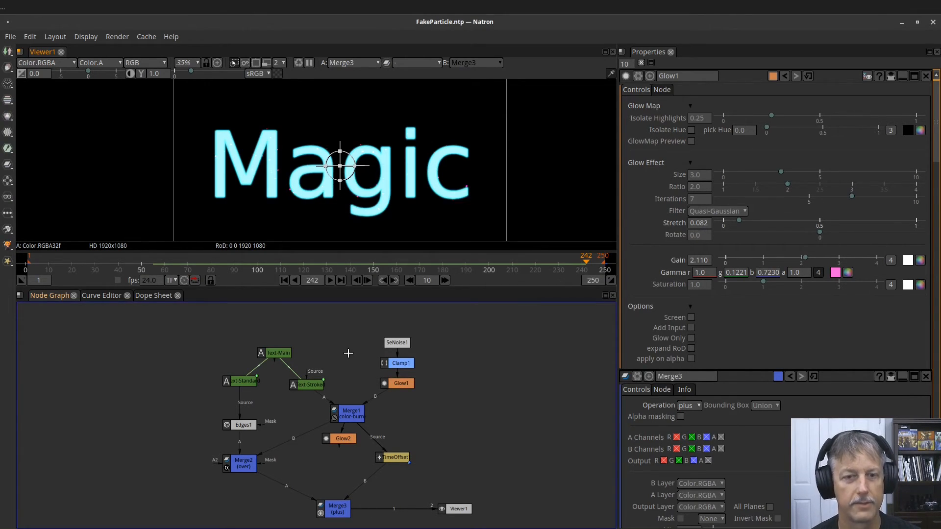
- Play Merge3's output from an earlier frame and examine the particles over the text
click(188, 268)
click(330, 280)
scroll(333, 206, up, 3)
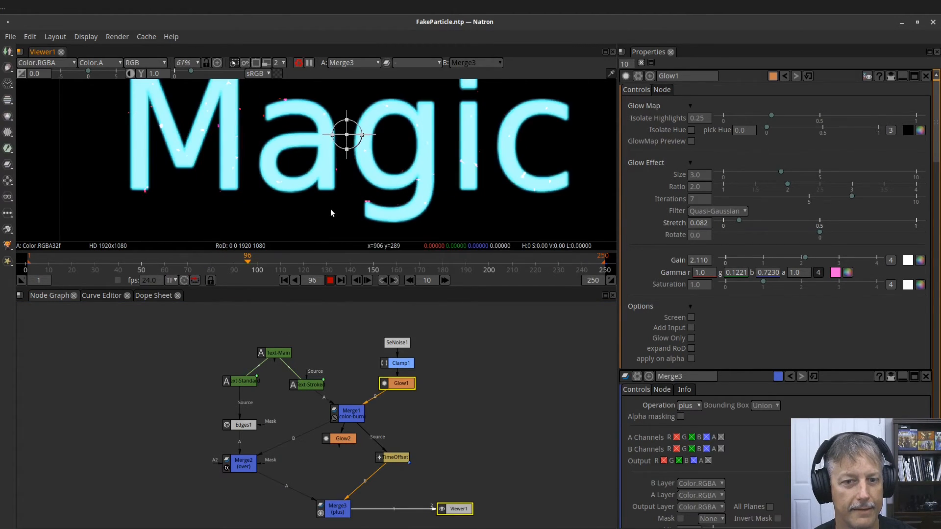
scroll(338, 211, down, 2)
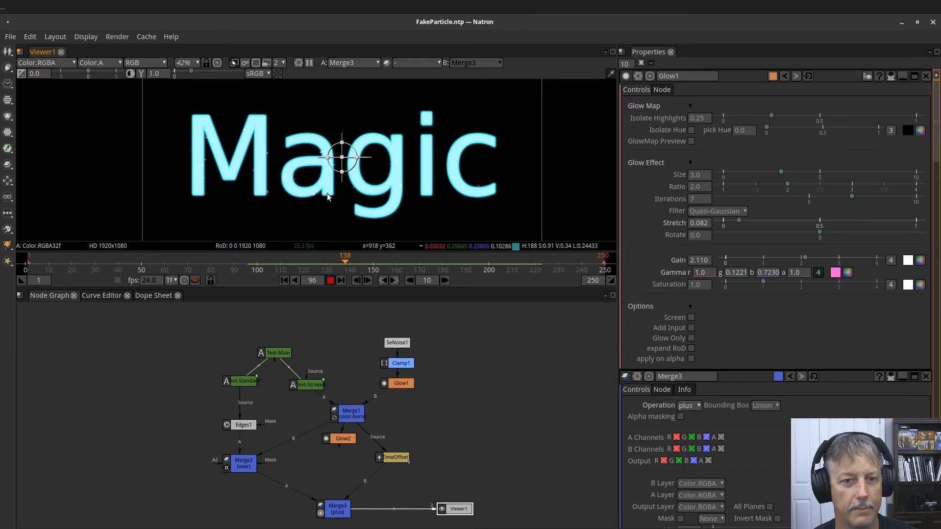
click(330, 280)
- Connect Viewer1 to Text-Standard and after that to Edges1 to compare the plain and edge-processed text
click(277, 332)
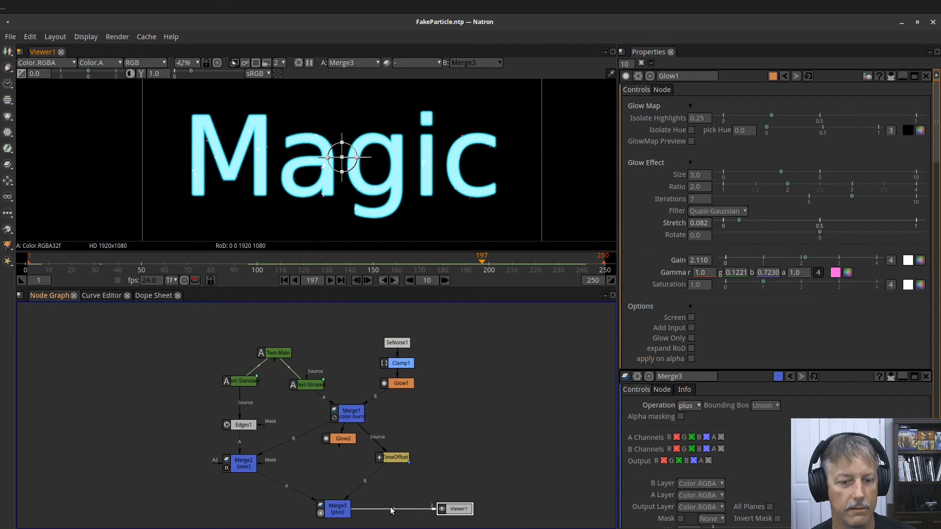
drag(427, 509, 237, 386)
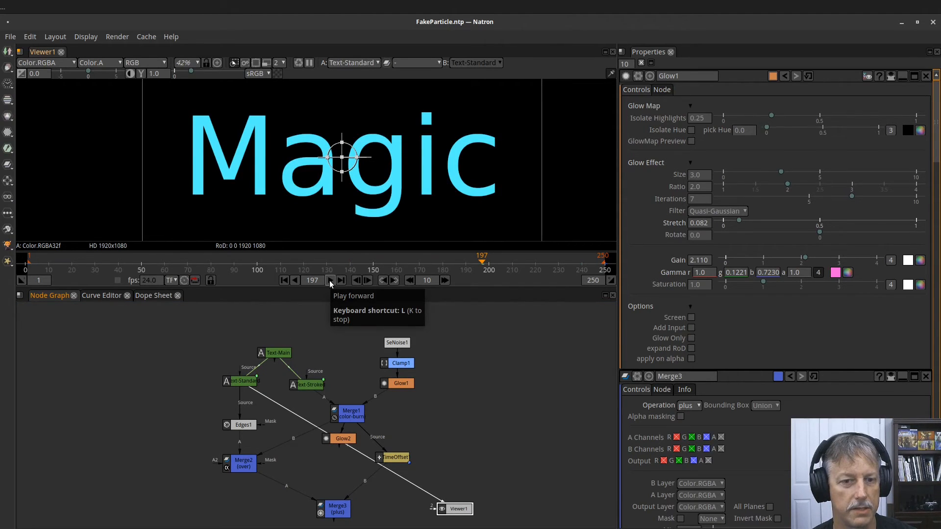
drag(271, 422, 239, 427)
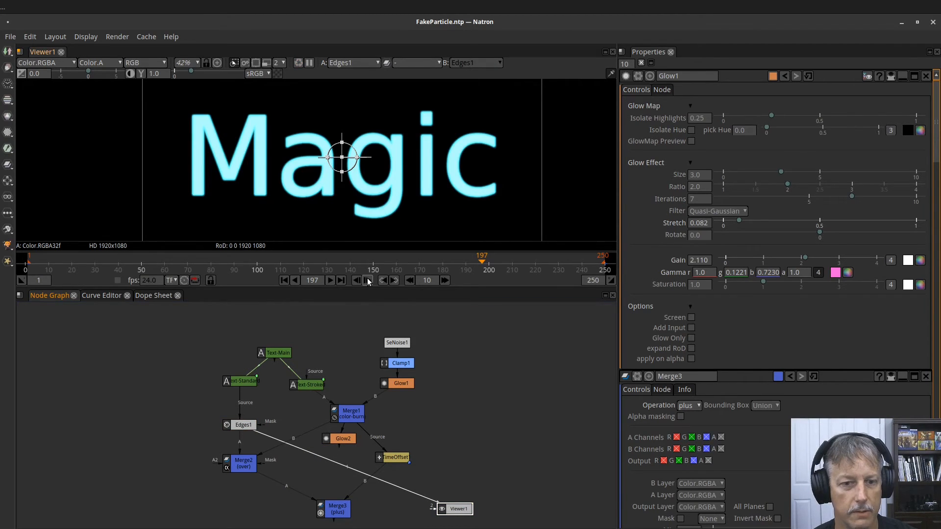
- Darken Text-Standard's font color to teal (RGB 65, 155, 149) and reconnect Viewer1 to Merge3
double_click(240, 381)
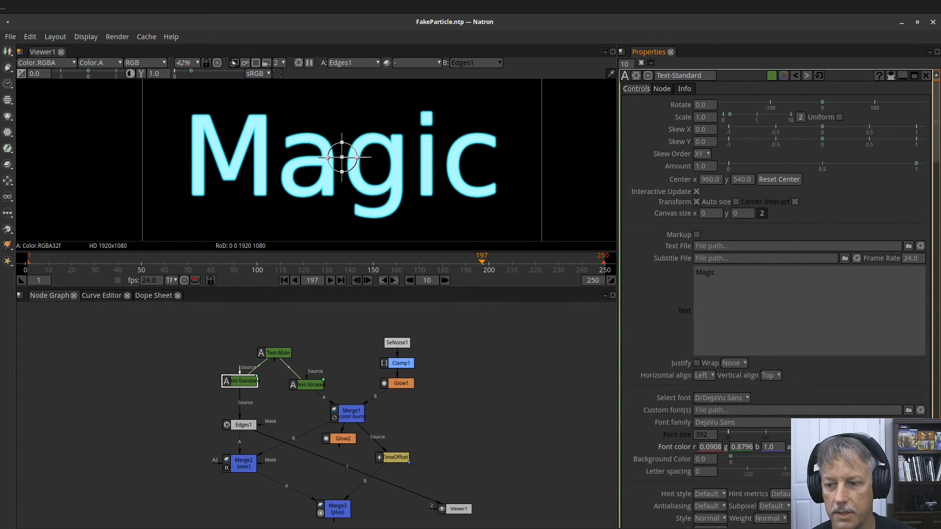
click(835, 447)
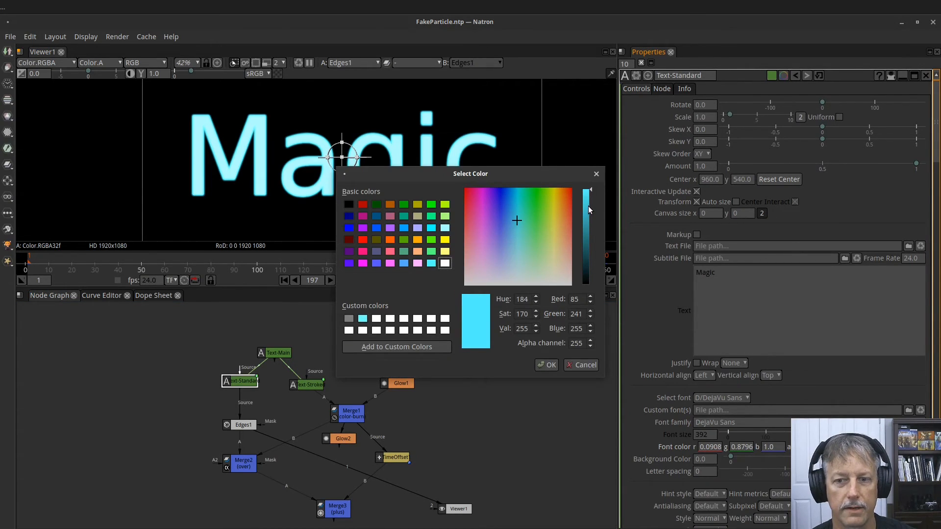
click(588, 228)
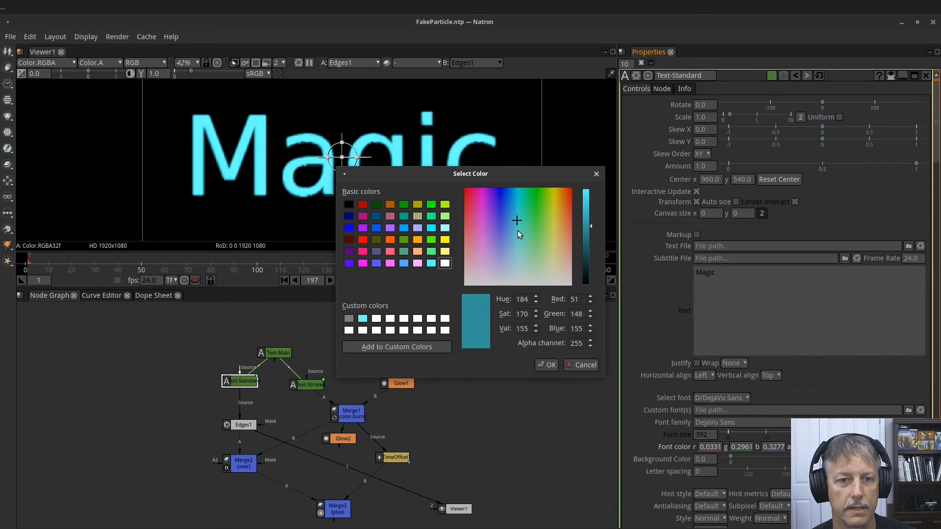
click(518, 209)
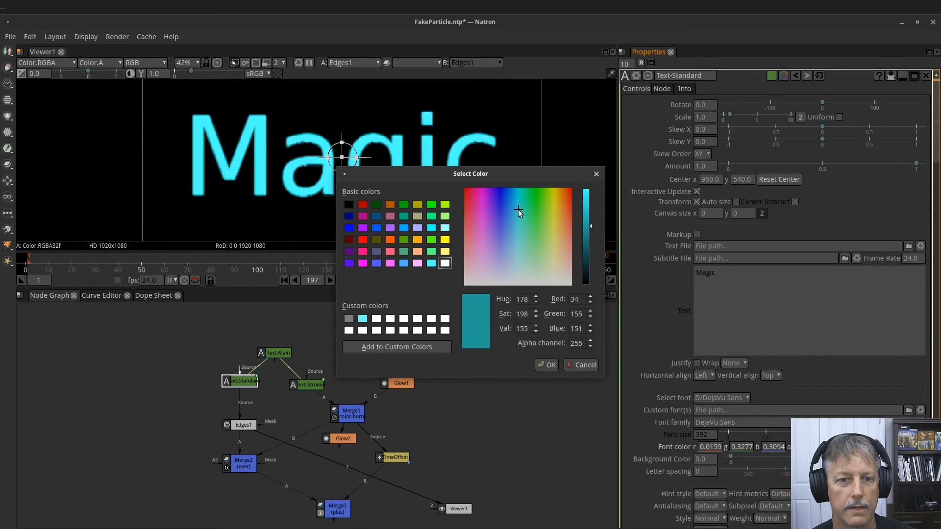
mouse_move(518, 210)
mouse_down()
mouse_move(516, 246)
mouse_move(519, 217)
mouse_up()
click(519, 224)
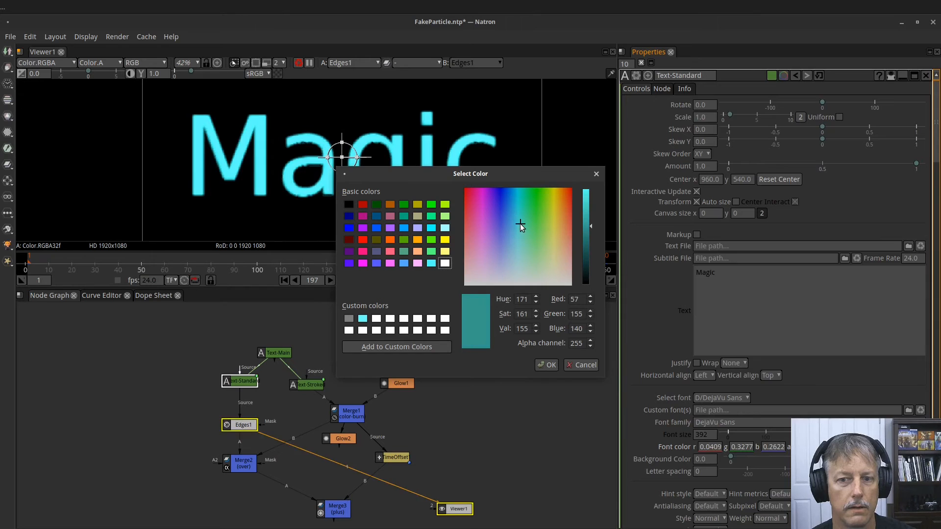
click(518, 228)
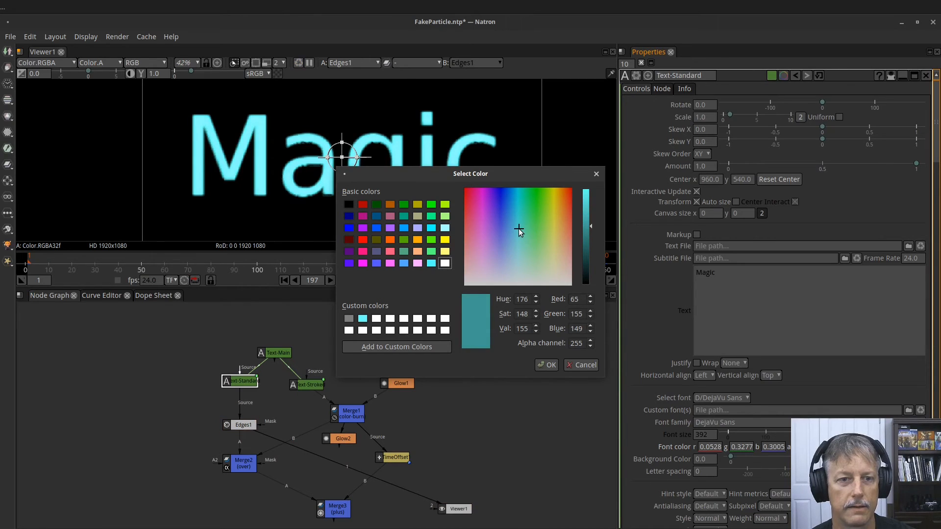
click(544, 365)
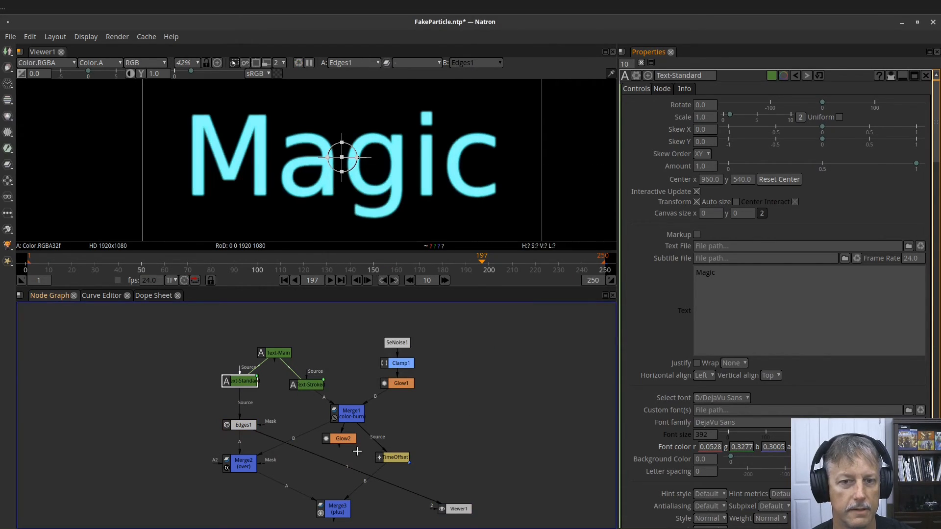
drag(323, 458, 336, 510)
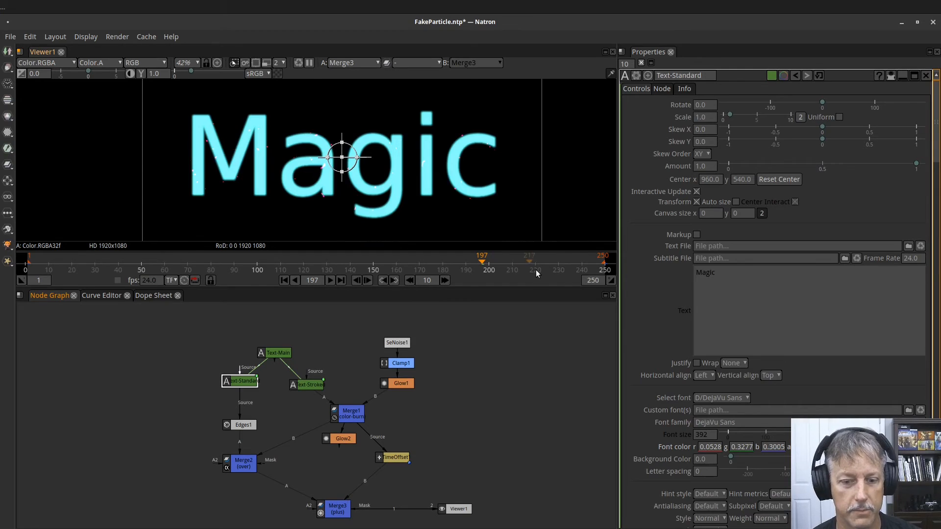
- Move Viewer1 well away from Merge3 to make free space in the node graph
drag(193, 323, 447, 511)
drag(465, 412, 370, 399)
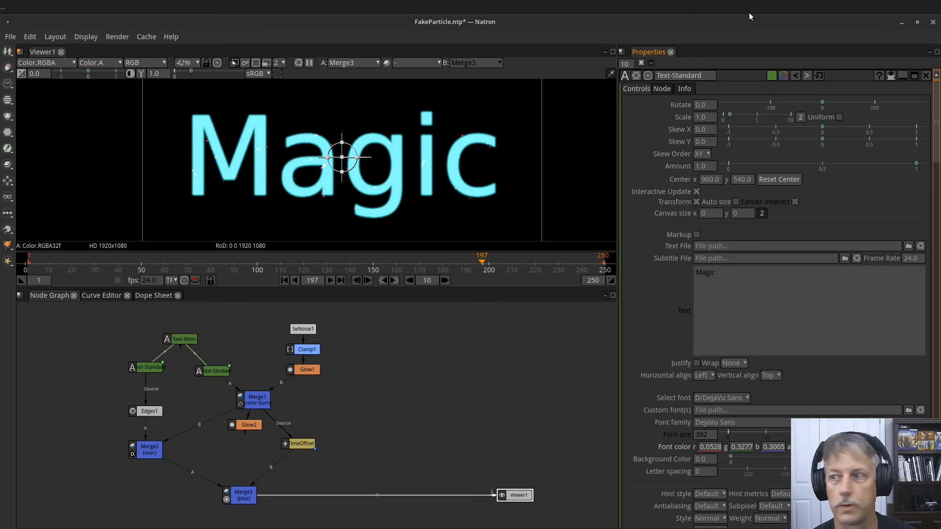
- Switch to Firefox and copy the entire source code of the Magic Particles V2 shader on Shadertoy
drag(940, 289, 495, 2)
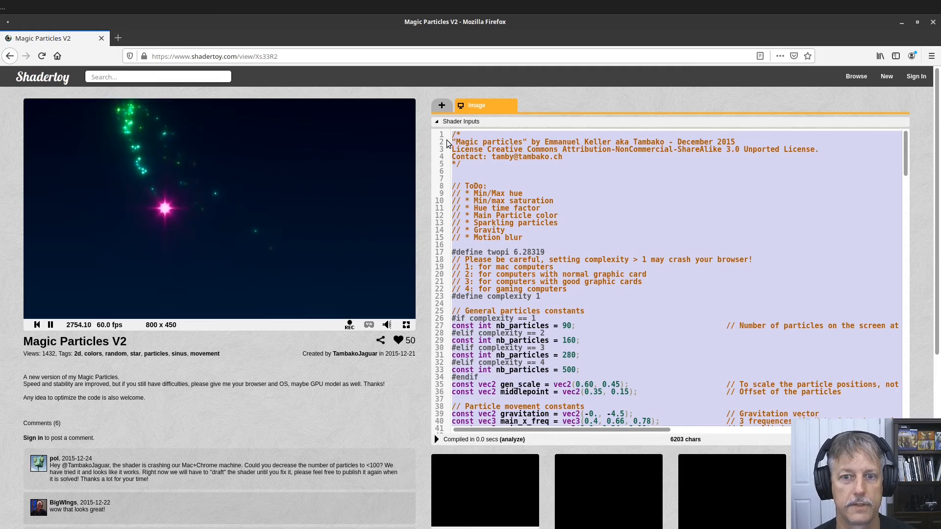
click(545, 267)
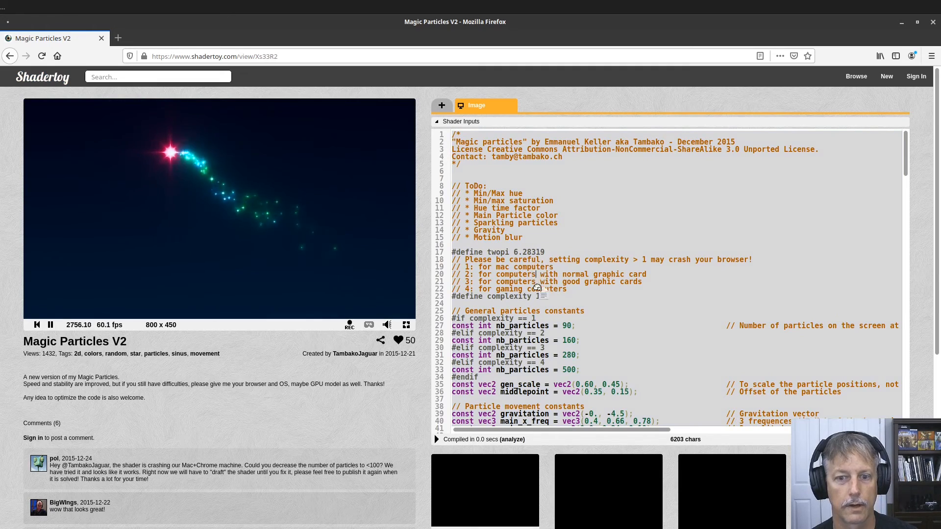
key(ctrl+a)
scroll(539, 245, down, 3)
key(ctrl+Home)
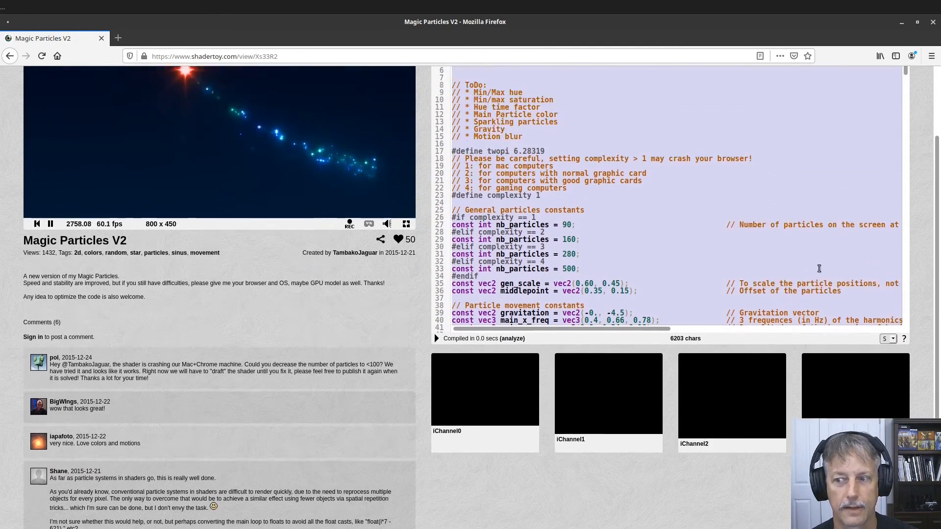
scroll(529, 214, up, 3)
key(ctrl+a)
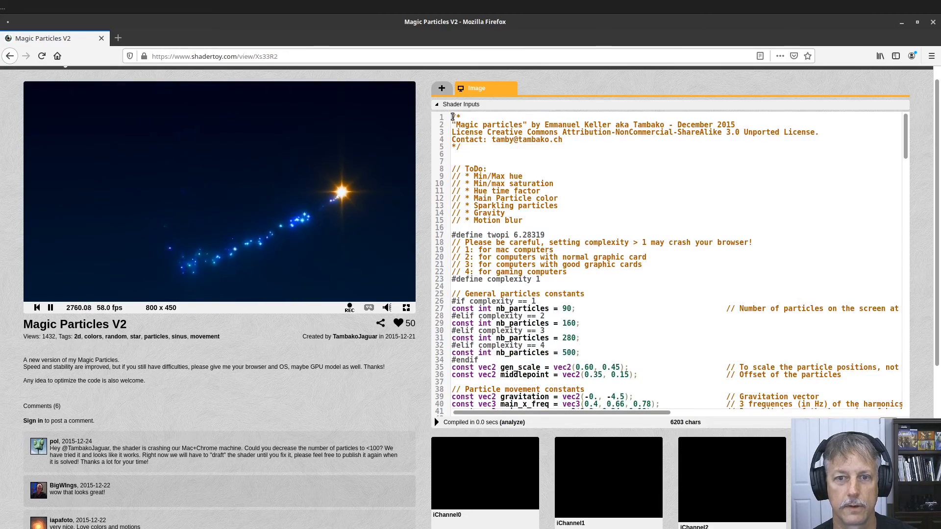
scroll(454, 122, down, 20)
right_click(523, 282)
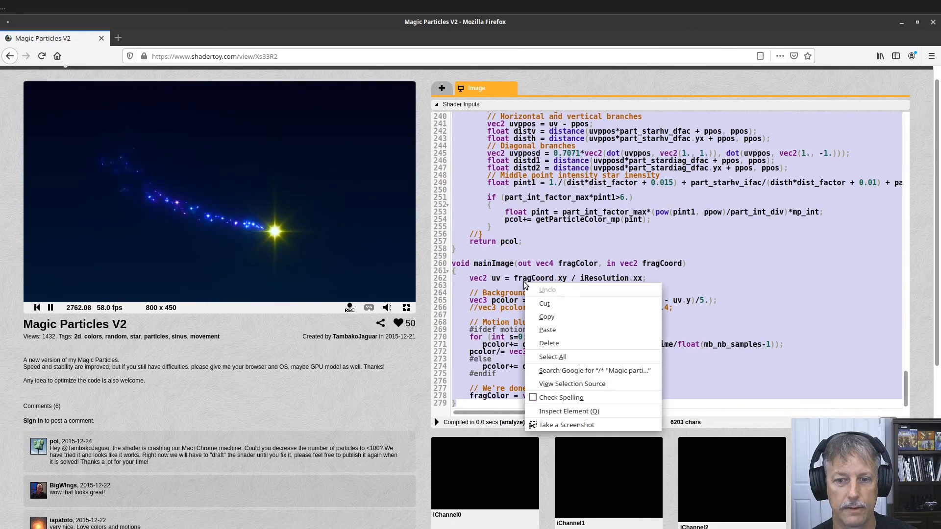
click(558, 316)
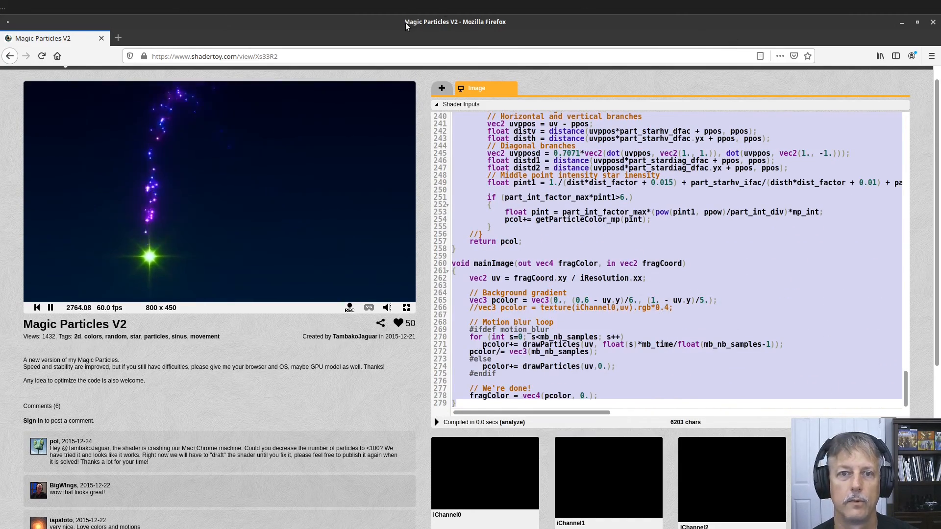
- Return to Natron, add a Shadertoy node feeding Viewer1, and place it above the viewer in the empty part of the graph
click(402, 7)
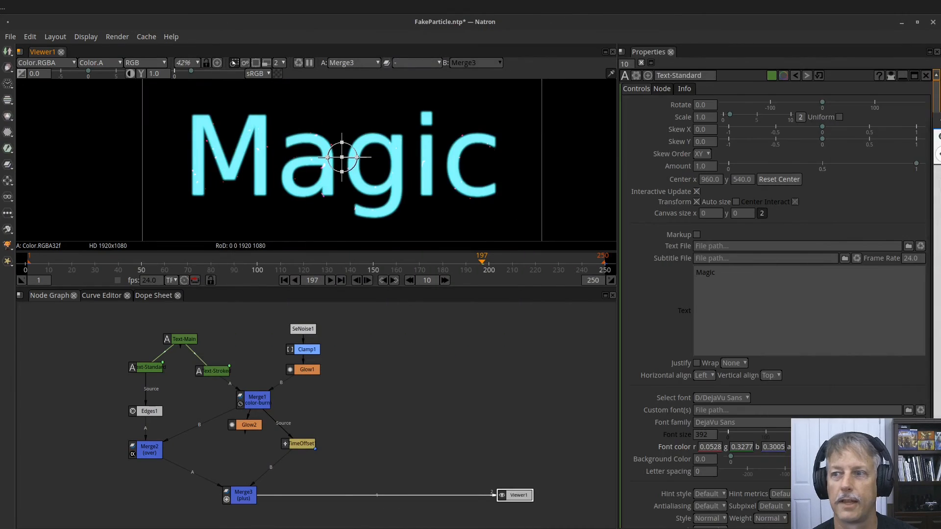
click(402, 389)
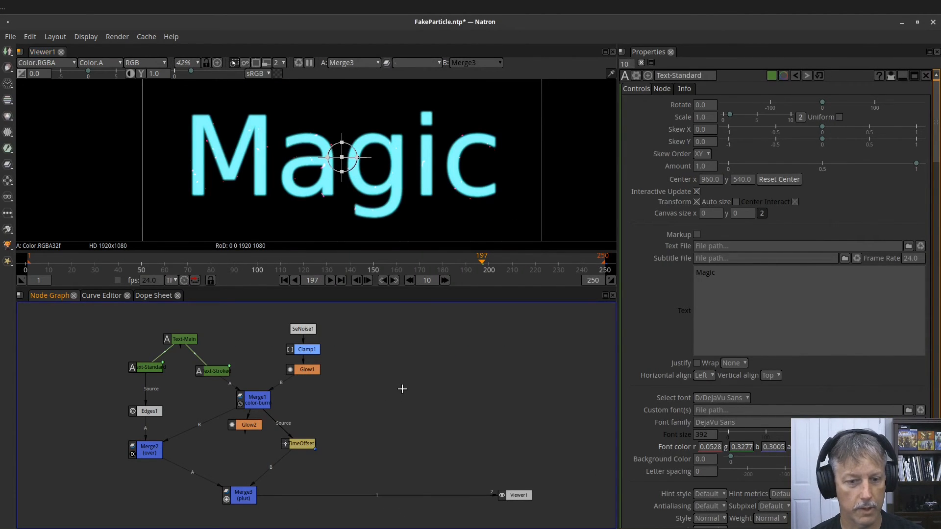
key(Tab)
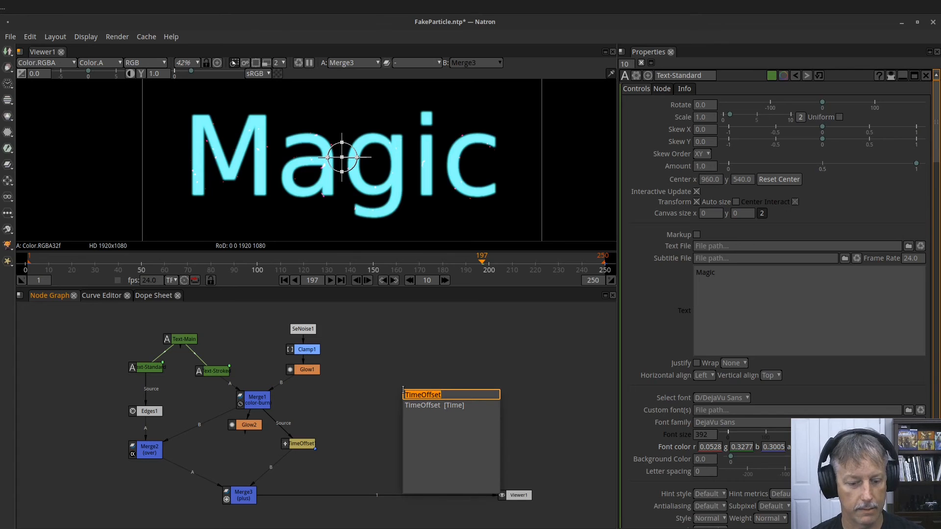
text(sha)
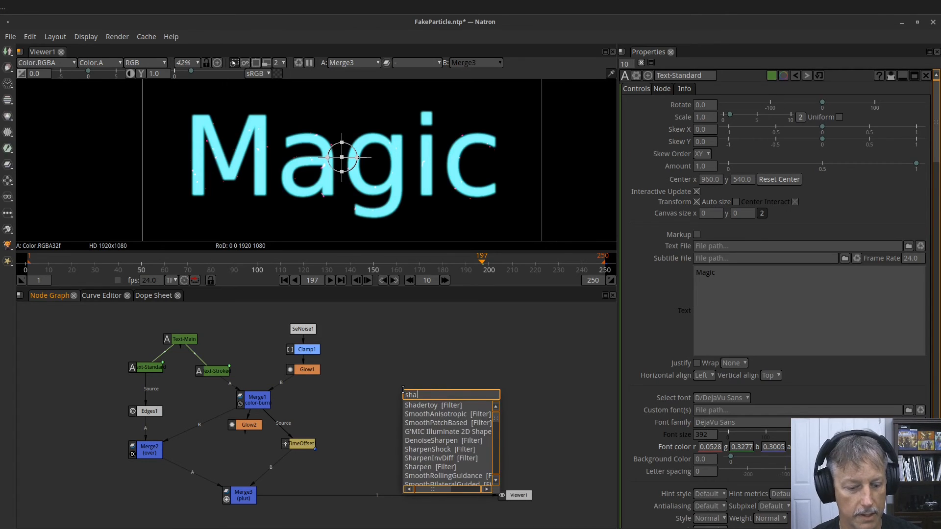
text(dertoy)
click(449, 405)
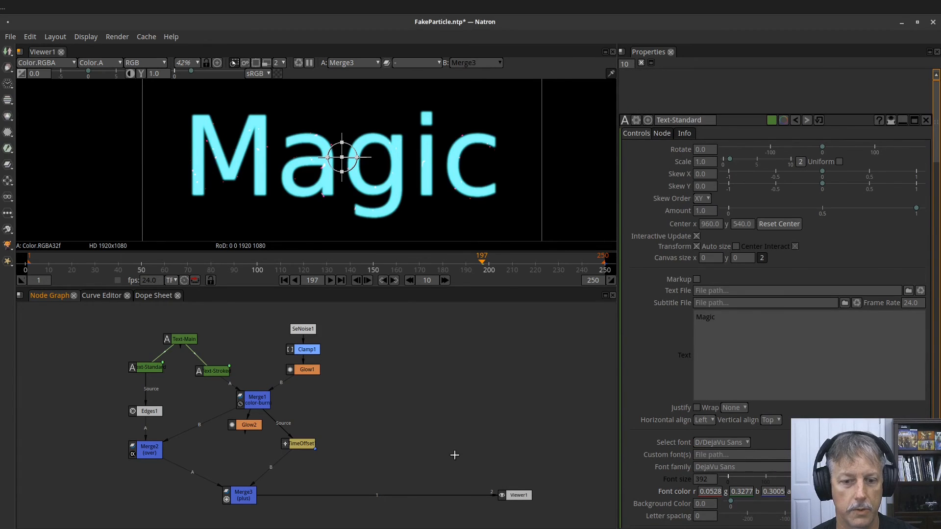
drag(437, 496, 438, 361)
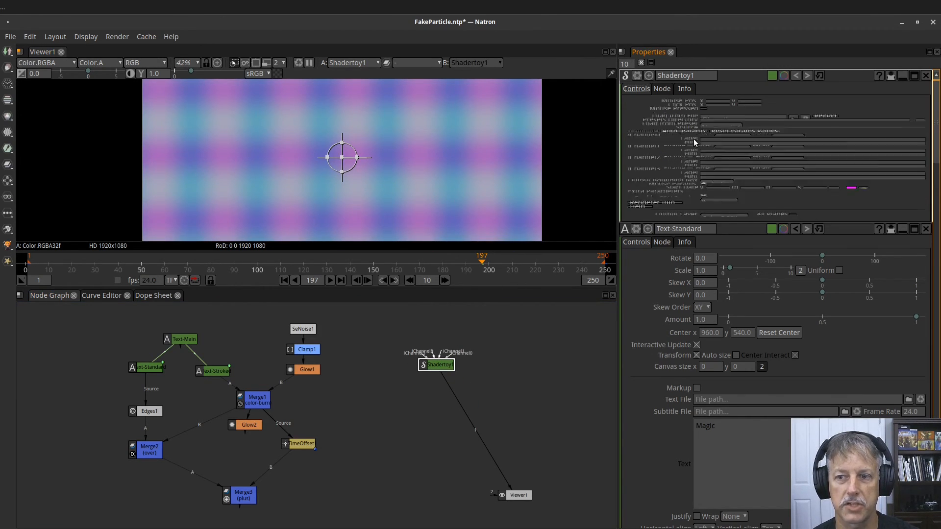
- Replace Shadertoy1's image shader source with the copied Magic Particles V2 code and compile it
click(693, 141)
drag(703, 188, 725, 526)
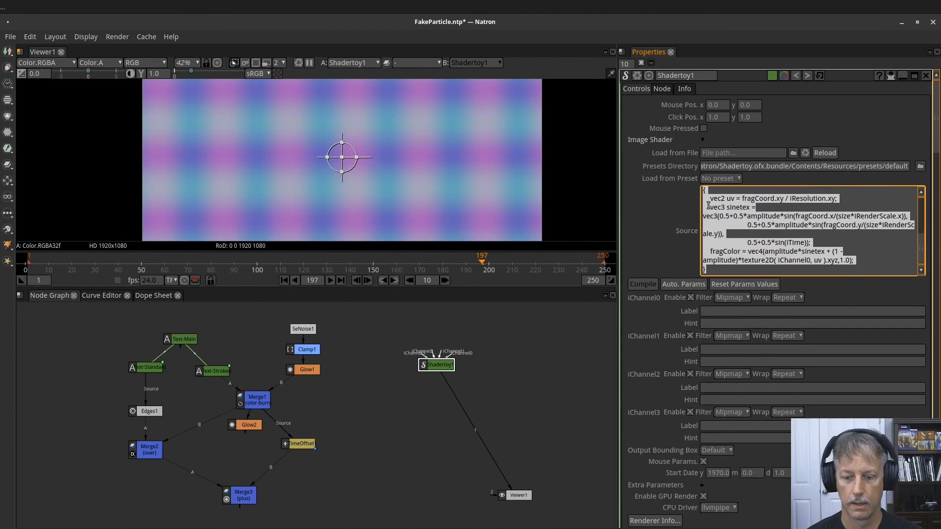
key(BackSpace)
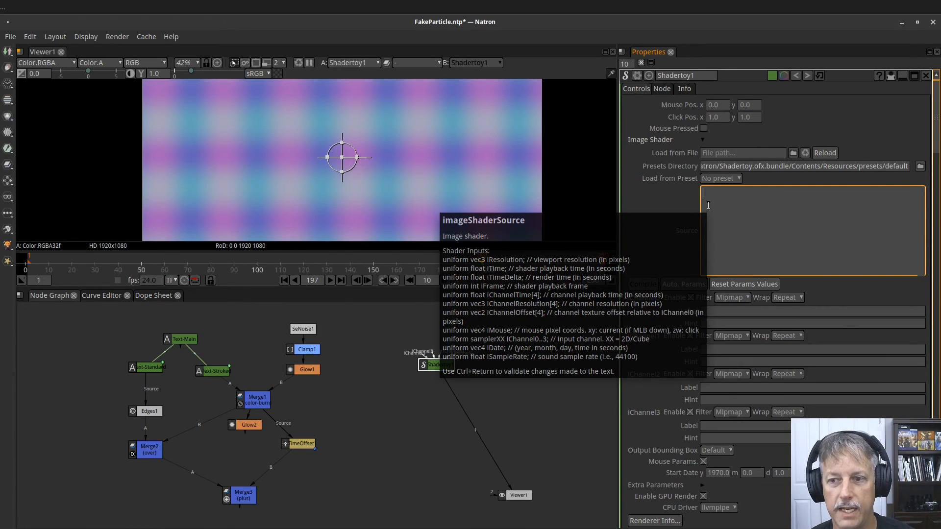
key(ctrl+v)
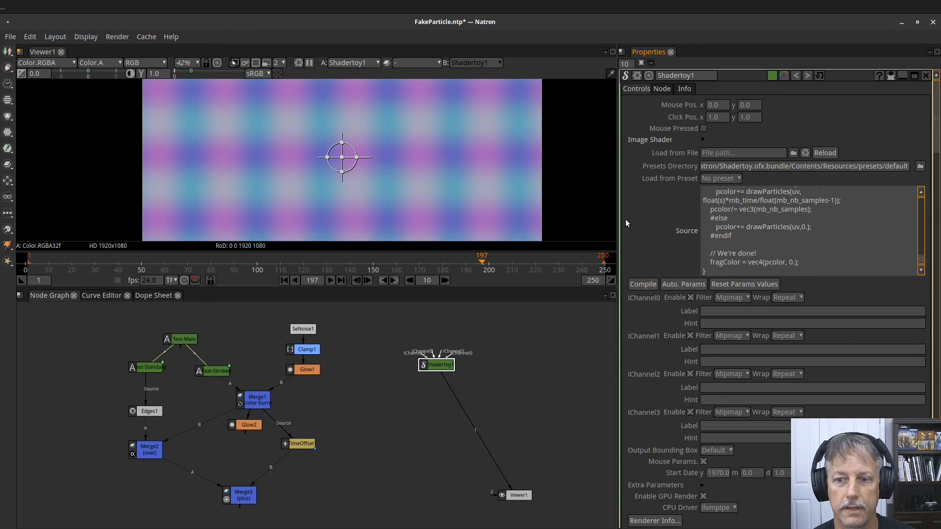
click(643, 284)
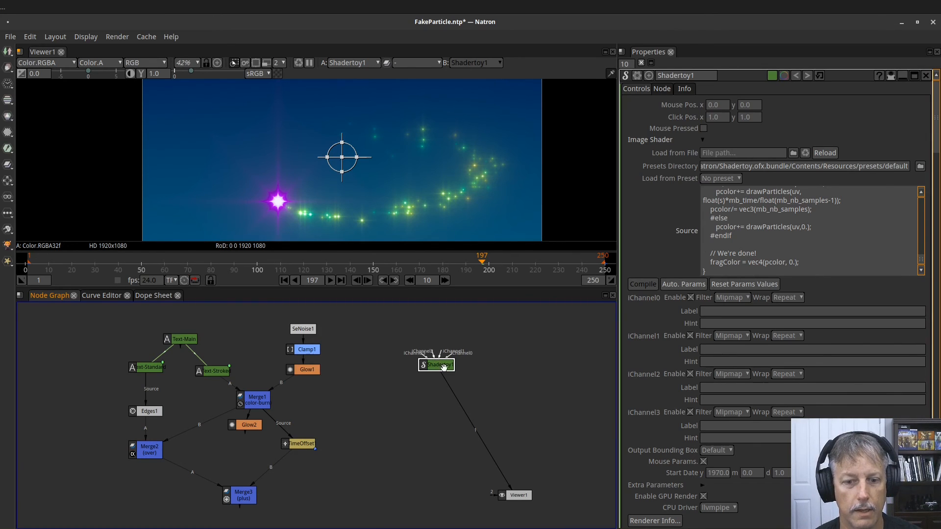
- Insert an OCIOColorSpace node after Shadertoy1 and set its input colorspace to sRGB
right_click(439, 364)
mouse_move(476, 245)
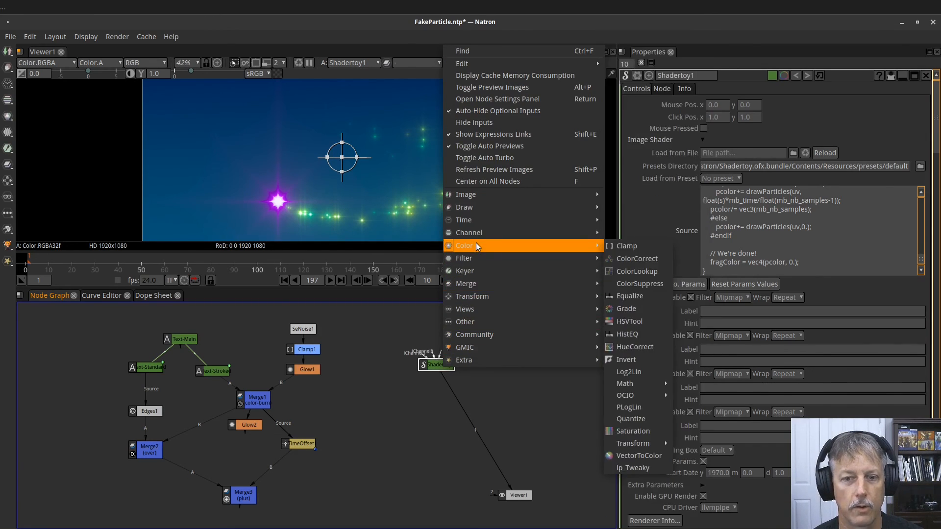
mouse_move(642, 393)
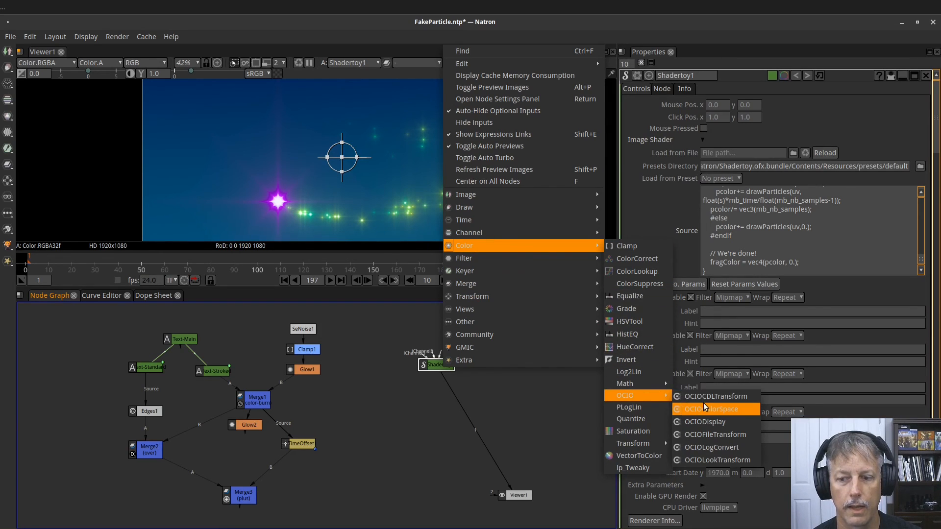
click(707, 410)
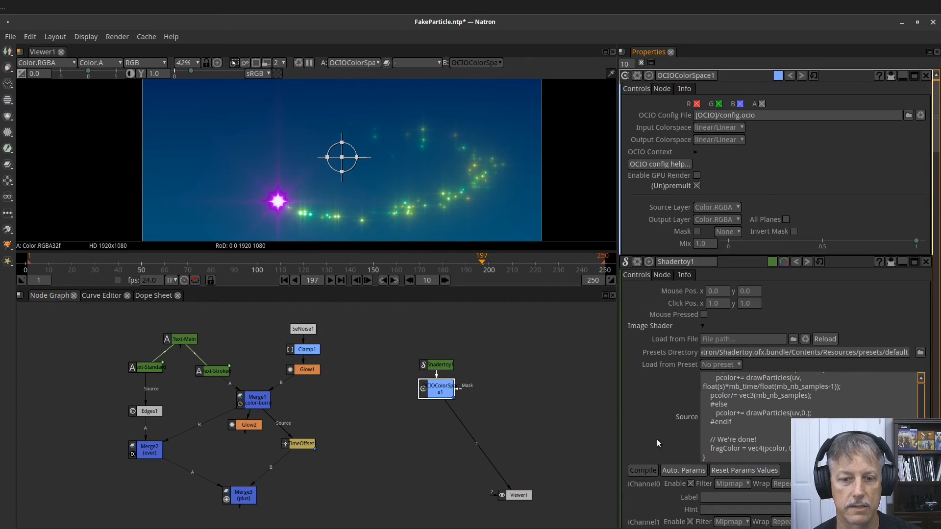
click(439, 390)
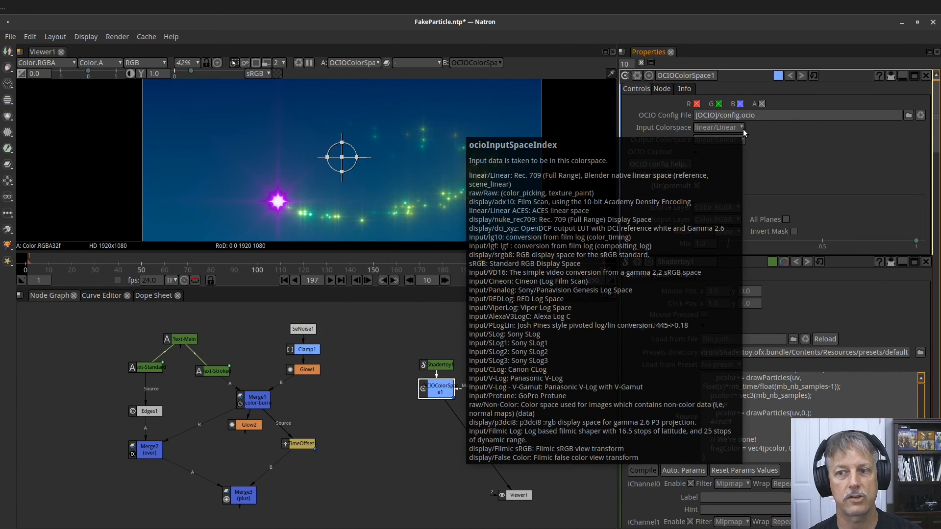
click(741, 127)
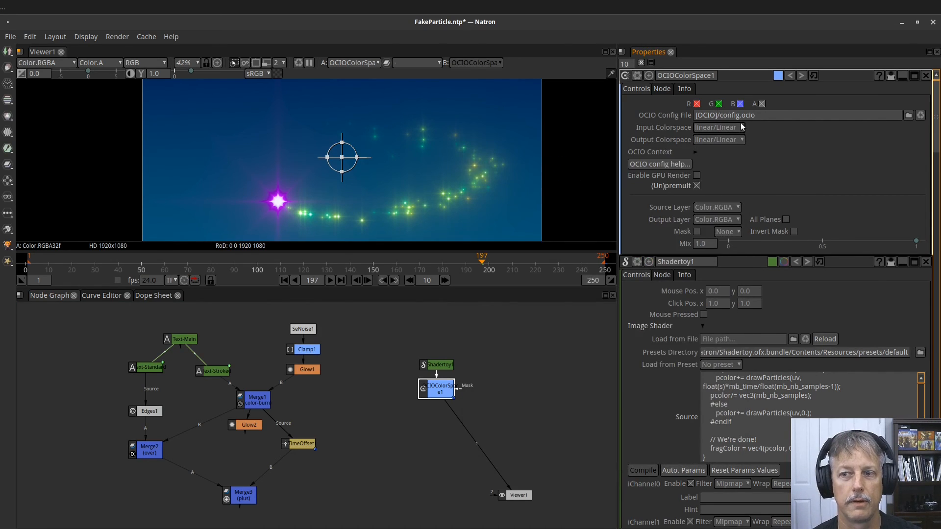
mouse_move(715, 142)
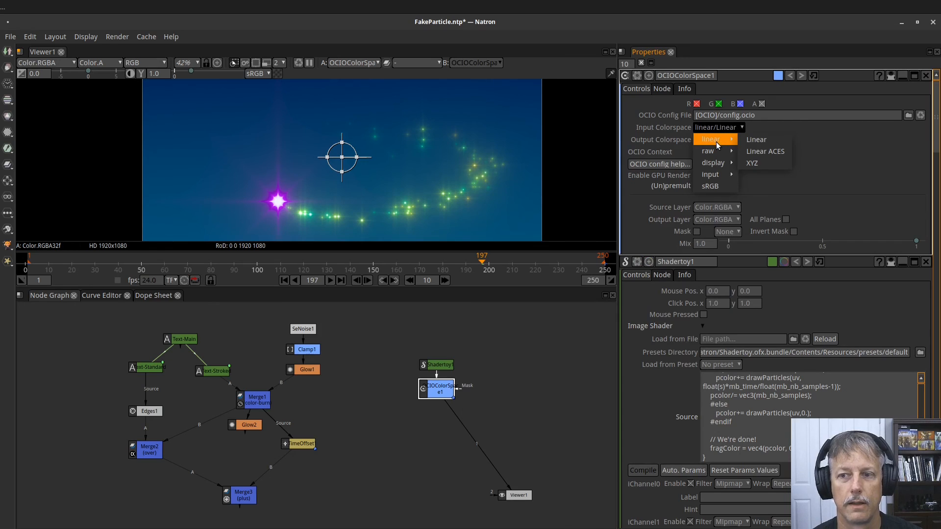
click(712, 188)
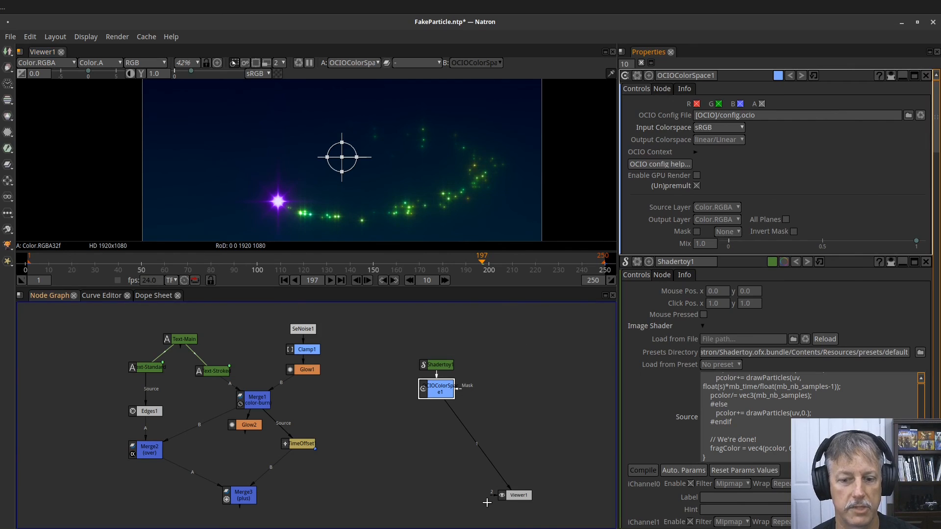
- Move Viewer1 beside Merge3 and relocate Shadertoy1 with OCIOColorSpace1, detached from the viewer, beside Merge2
drag(512, 496, 320, 496)
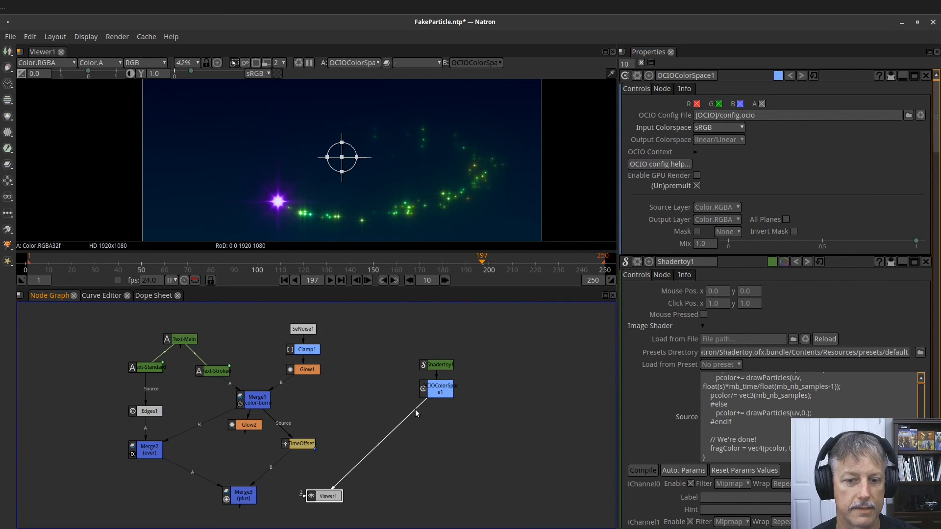
click(241, 493)
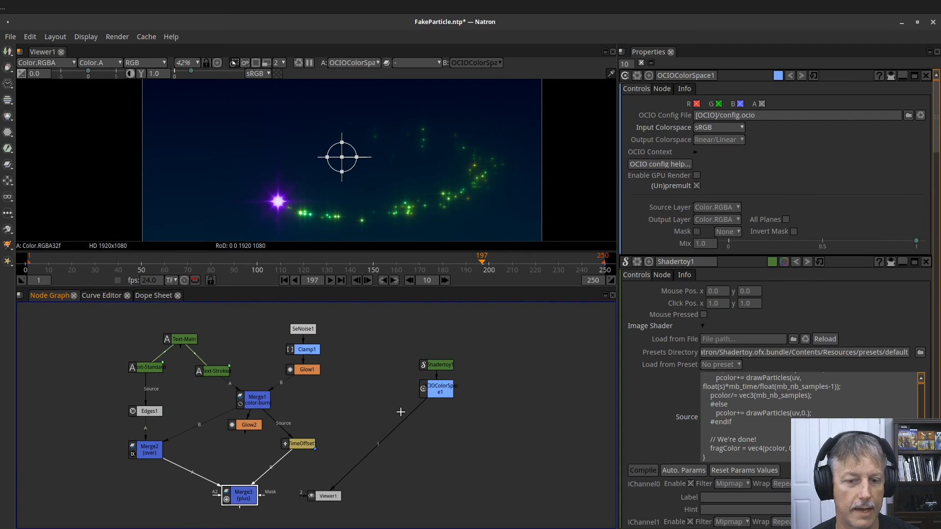
drag(412, 413, 81, 428)
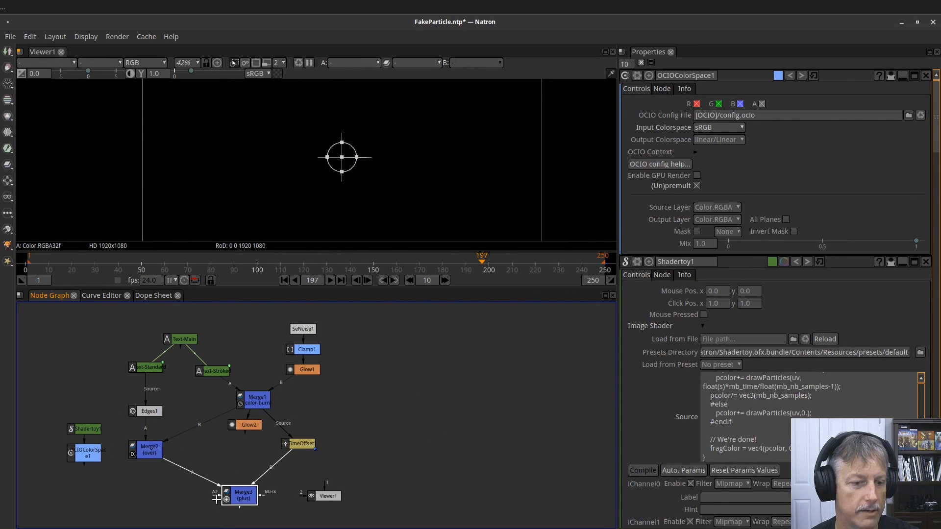
- Connect OCIOColorSpace1 to Merge3's A2 input and connect Viewer1 to Merge3
drag(166, 491, 76, 455)
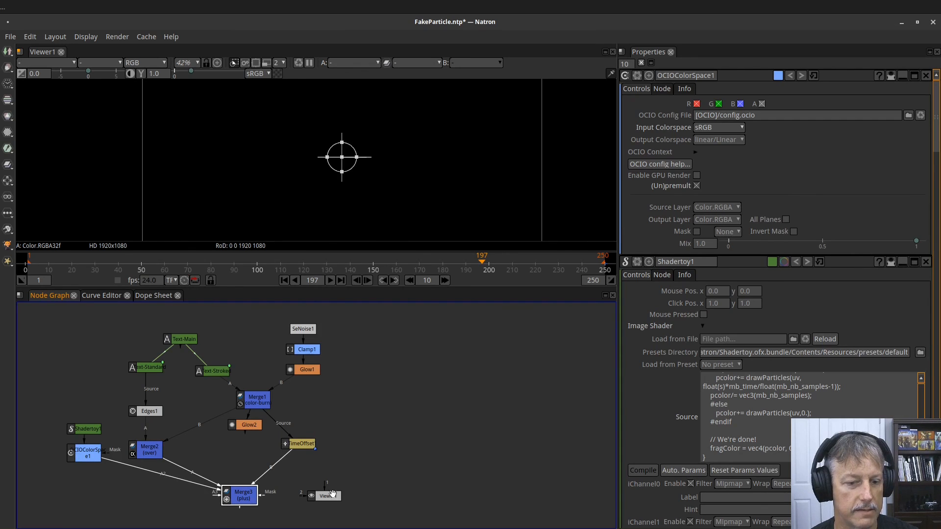
drag(324, 485, 234, 496)
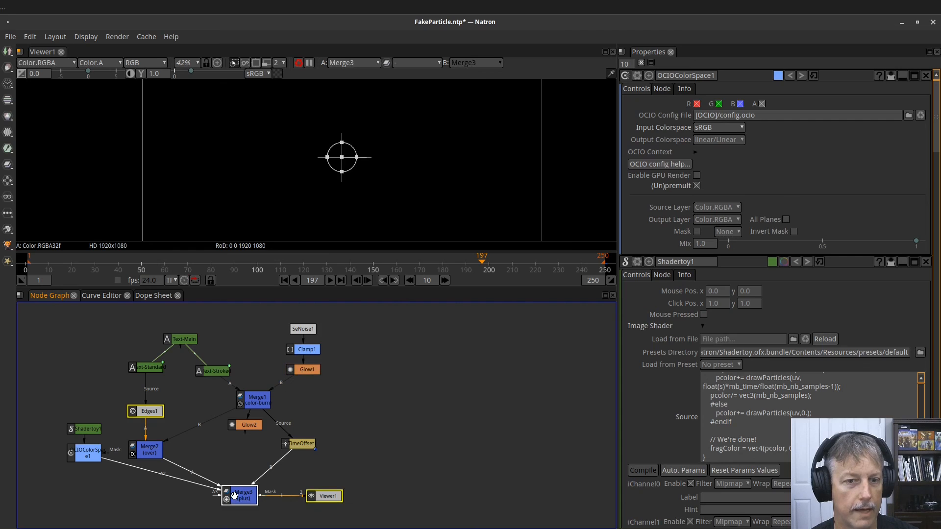
- Go to the first frame and examine the whole composite of the text and shader particles
scroll(431, 165, down, 2)
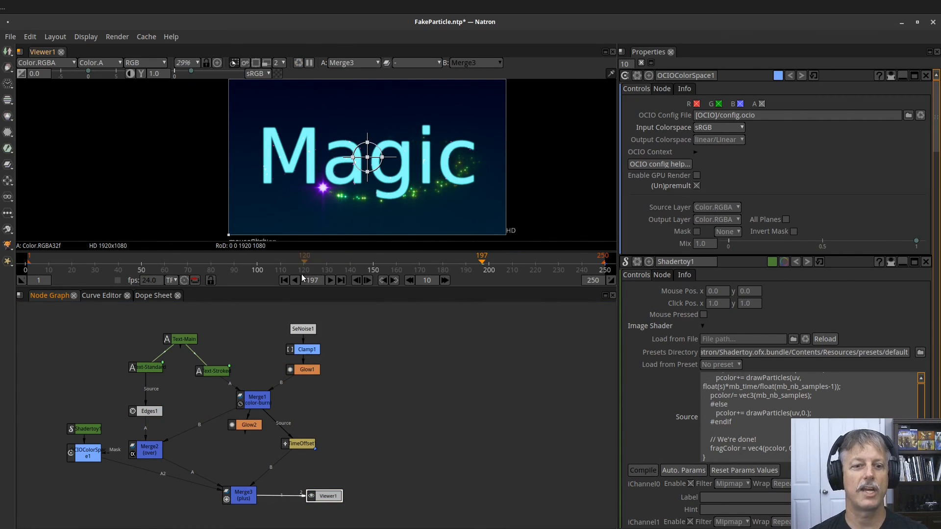
click(284, 280)
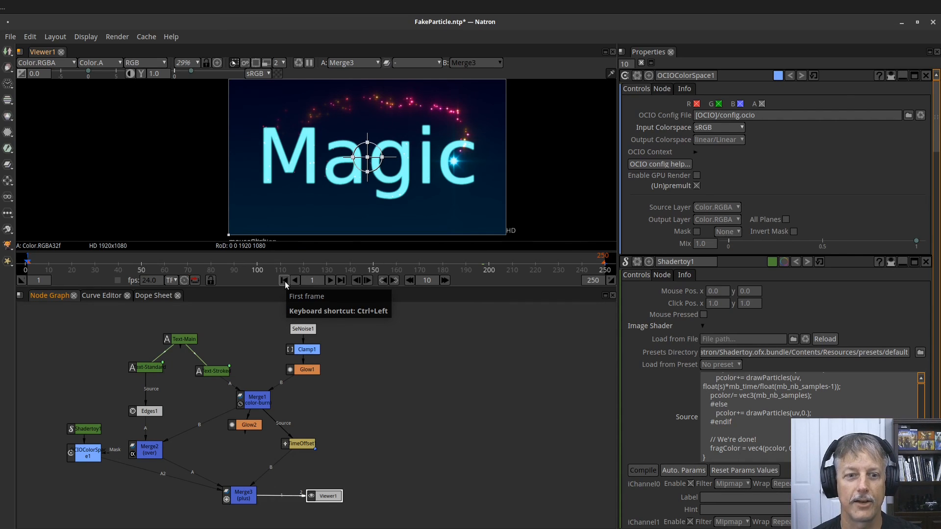
scroll(310, 195, down, 1)
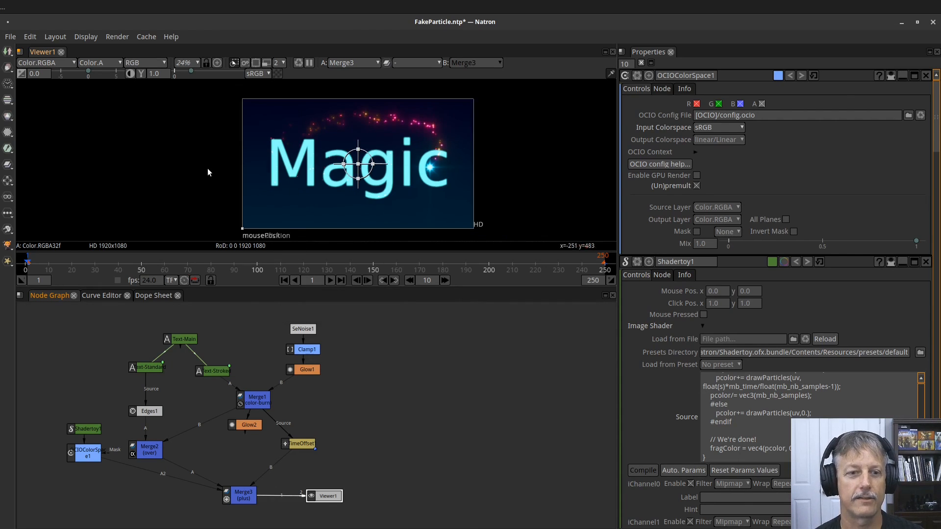